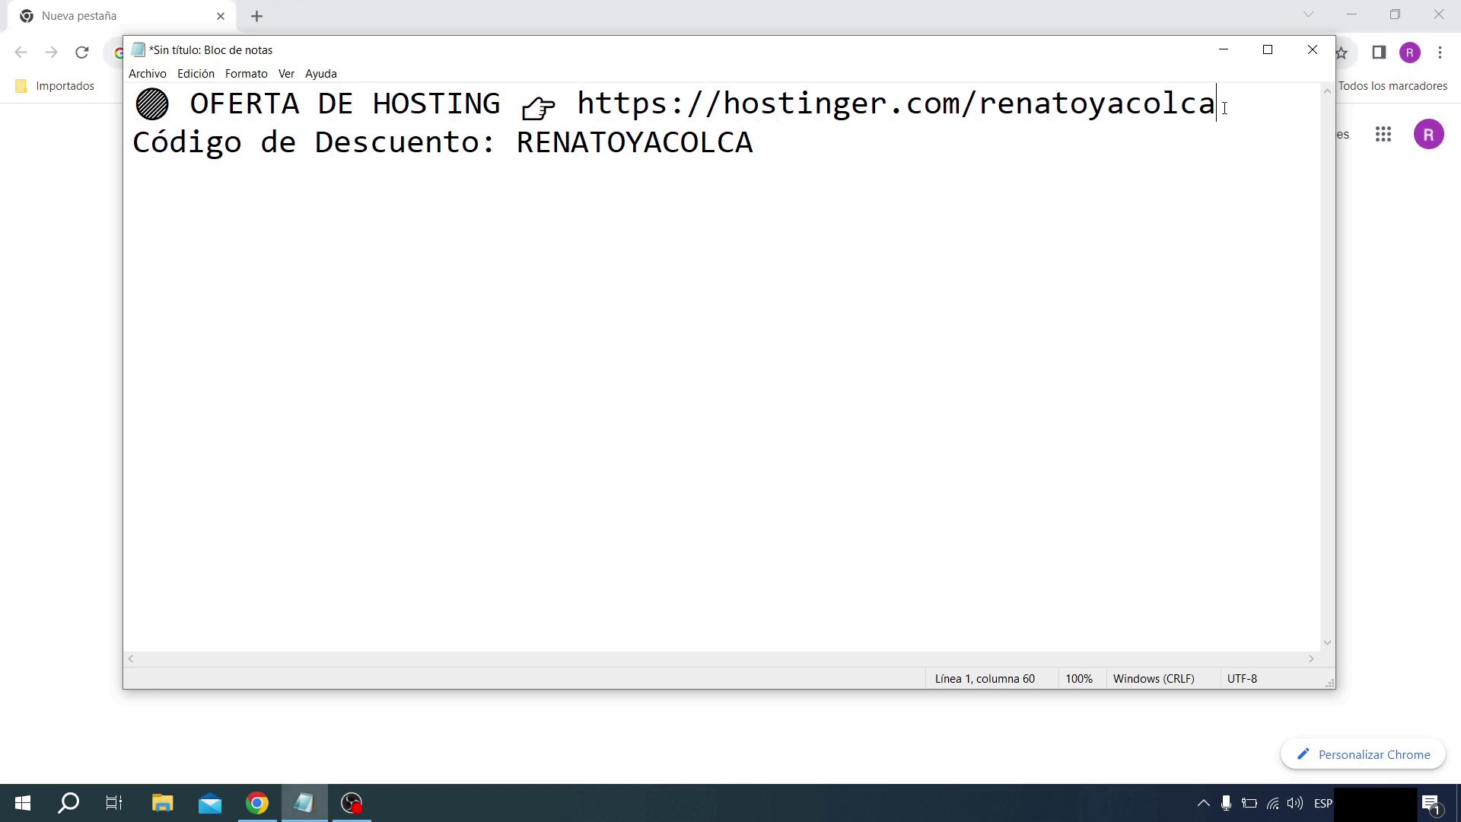
pyautogui.moveTo(1224, 108); pyautogui.dragTo(583, 97)
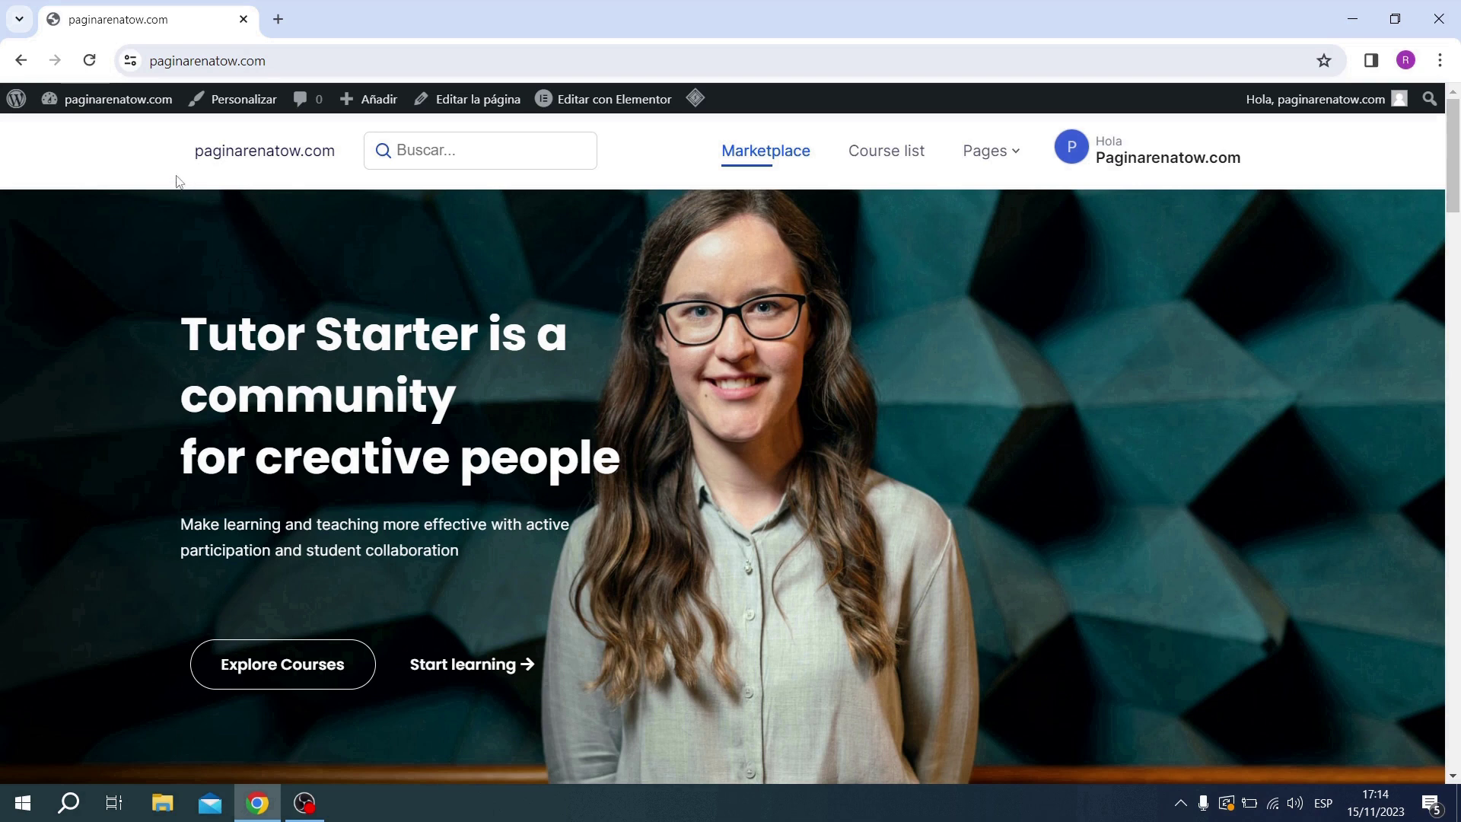
# Go from the live site to the WordPress dashboard and open the general settings (Ajustes generales).
pyautogui.moveTo(105, 102)
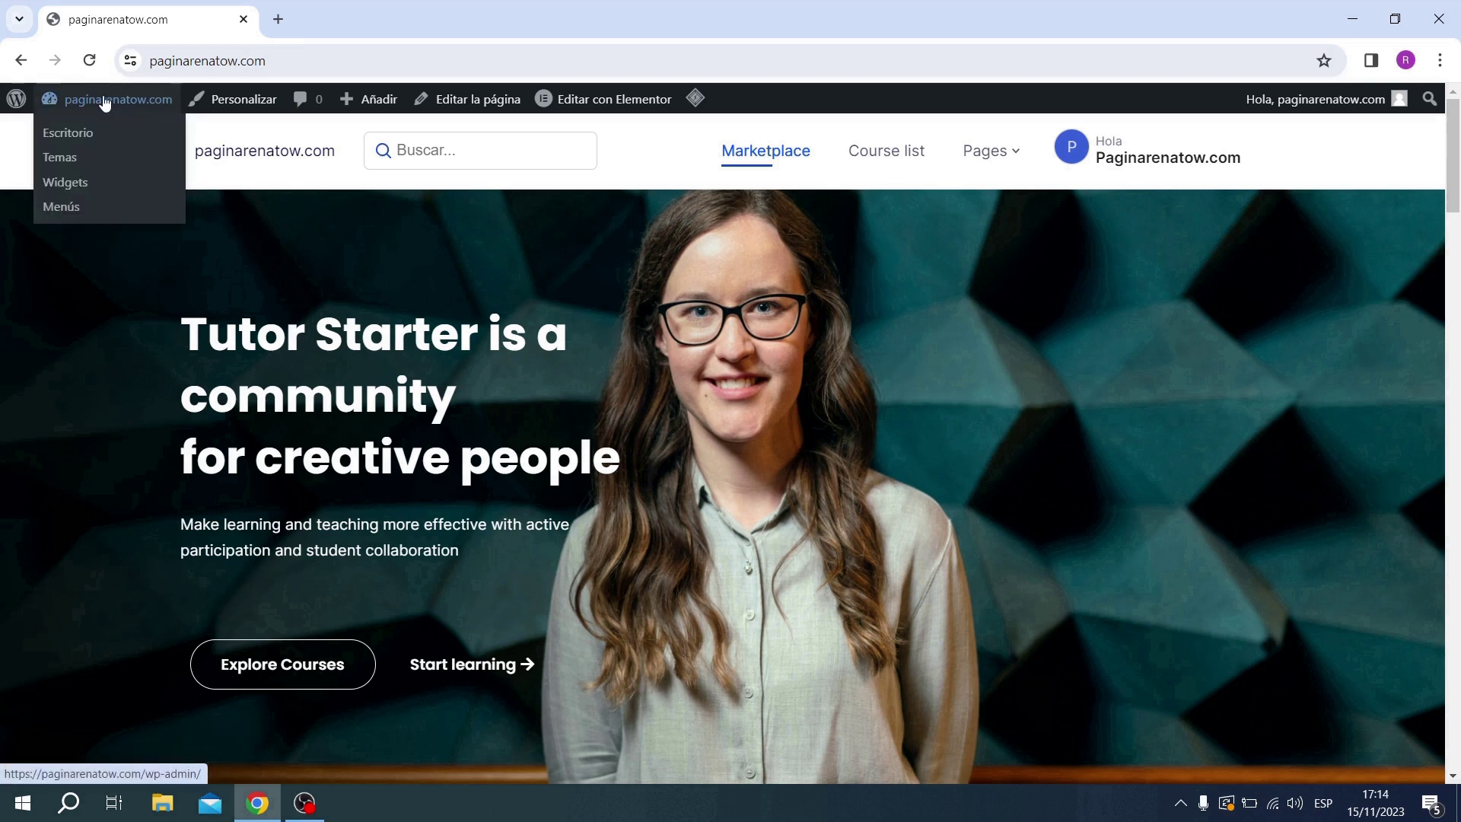
pyautogui.click(72, 135)
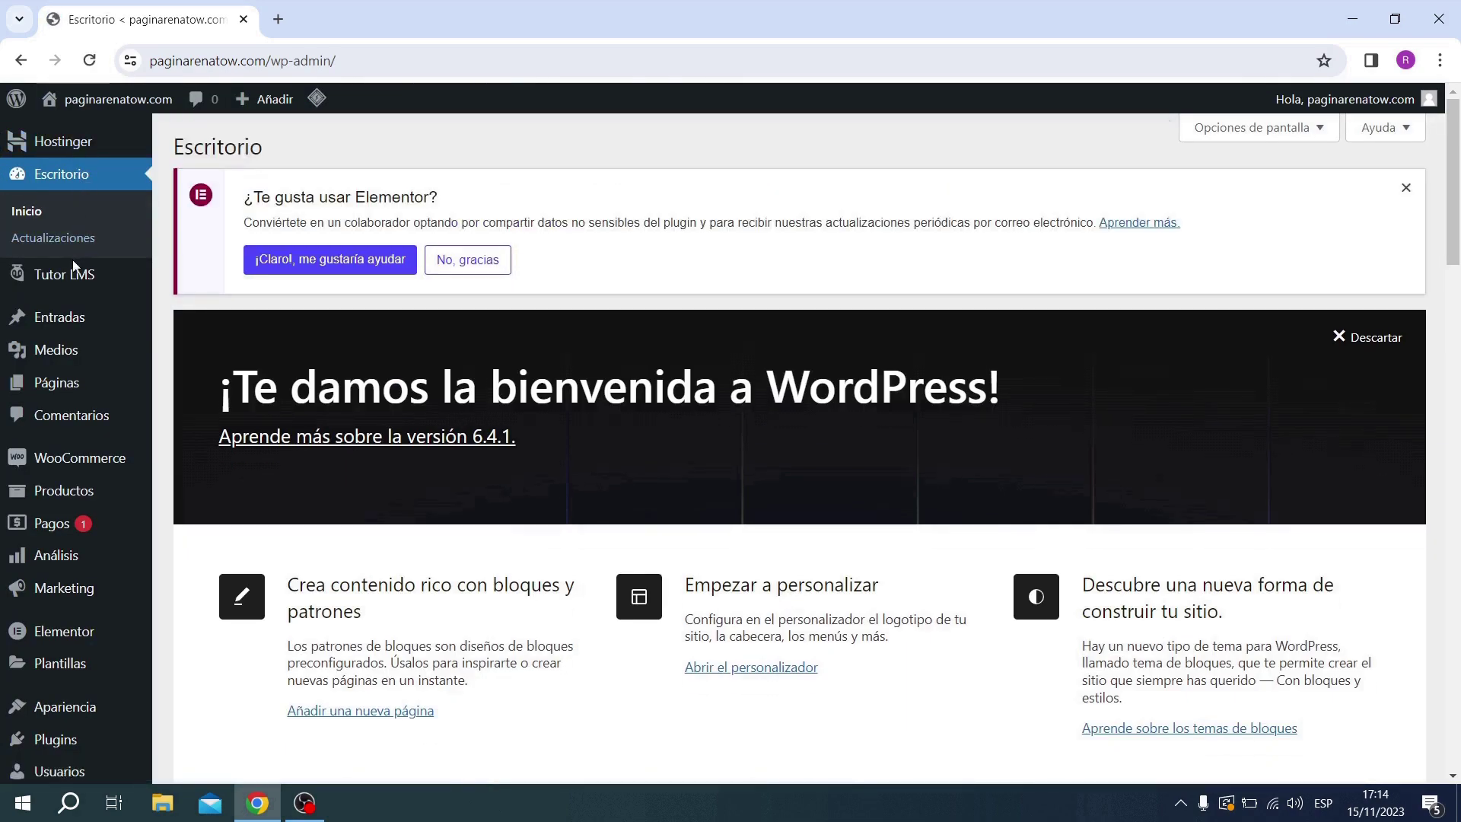
pyautogui.scroll(-2, 63, 344)
pyautogui.scroll(-3, 63, 344)
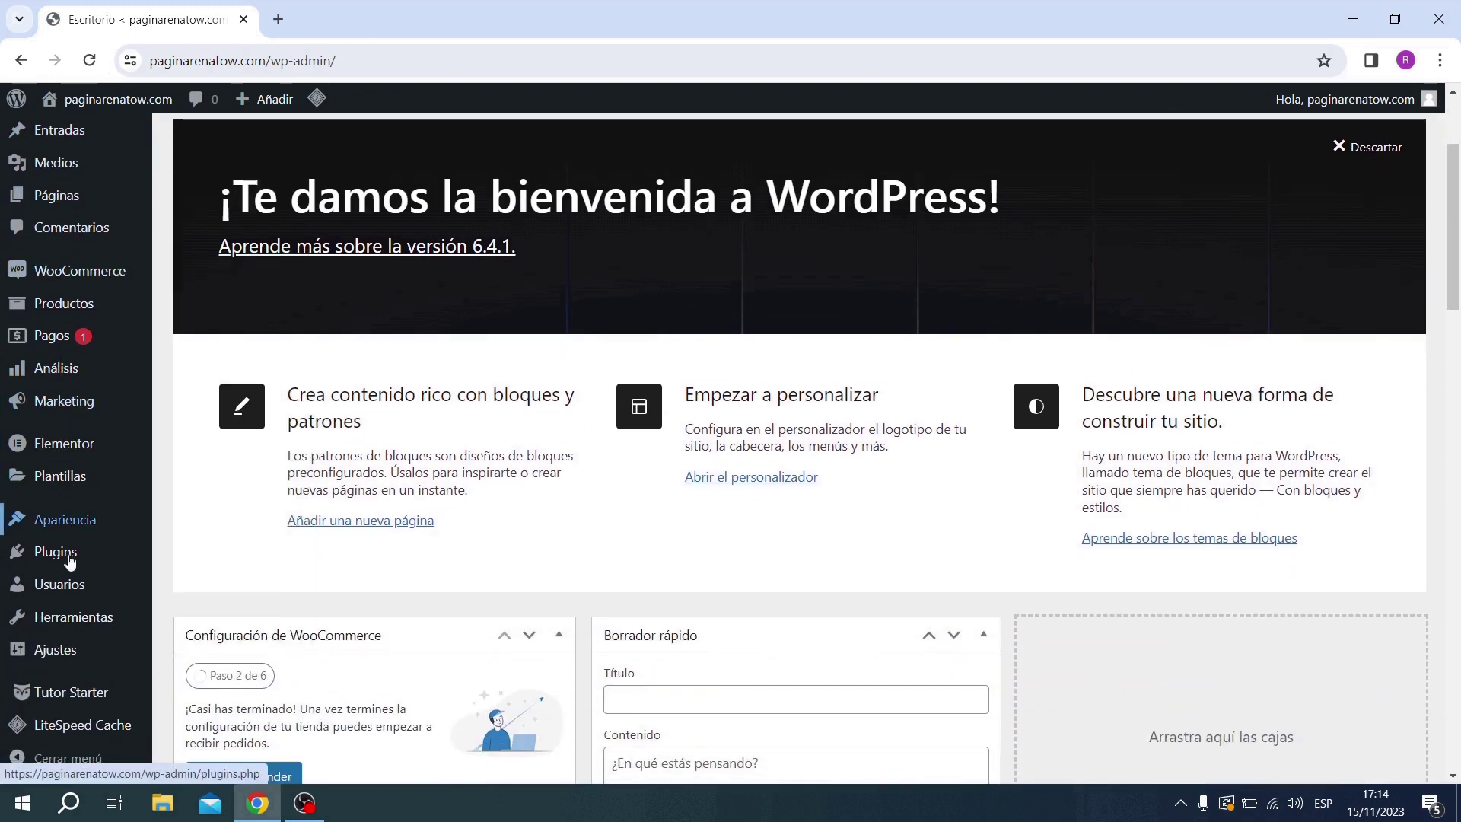
pyautogui.moveTo(69, 651)
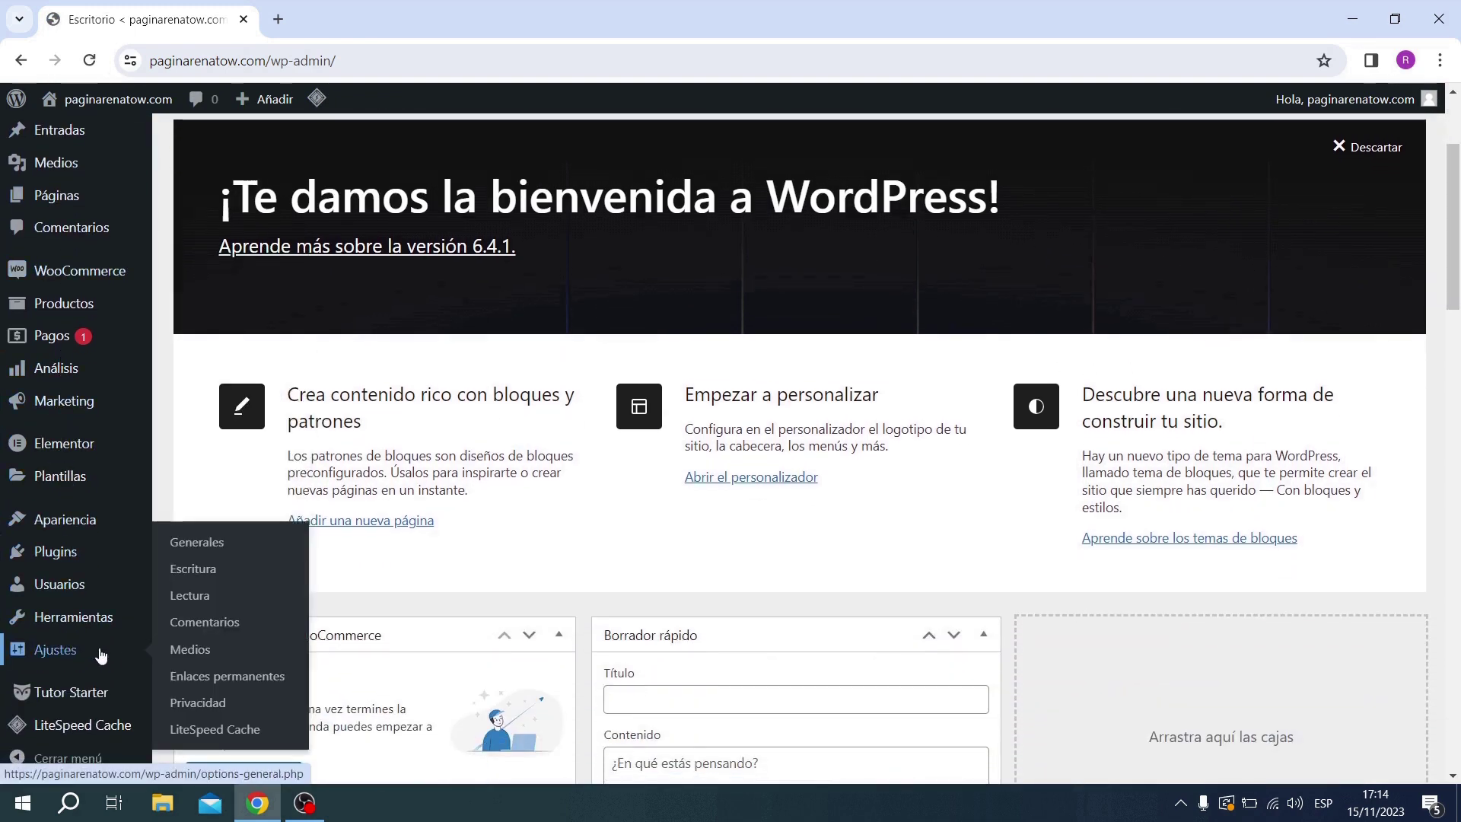
pyautogui.click(215, 542)
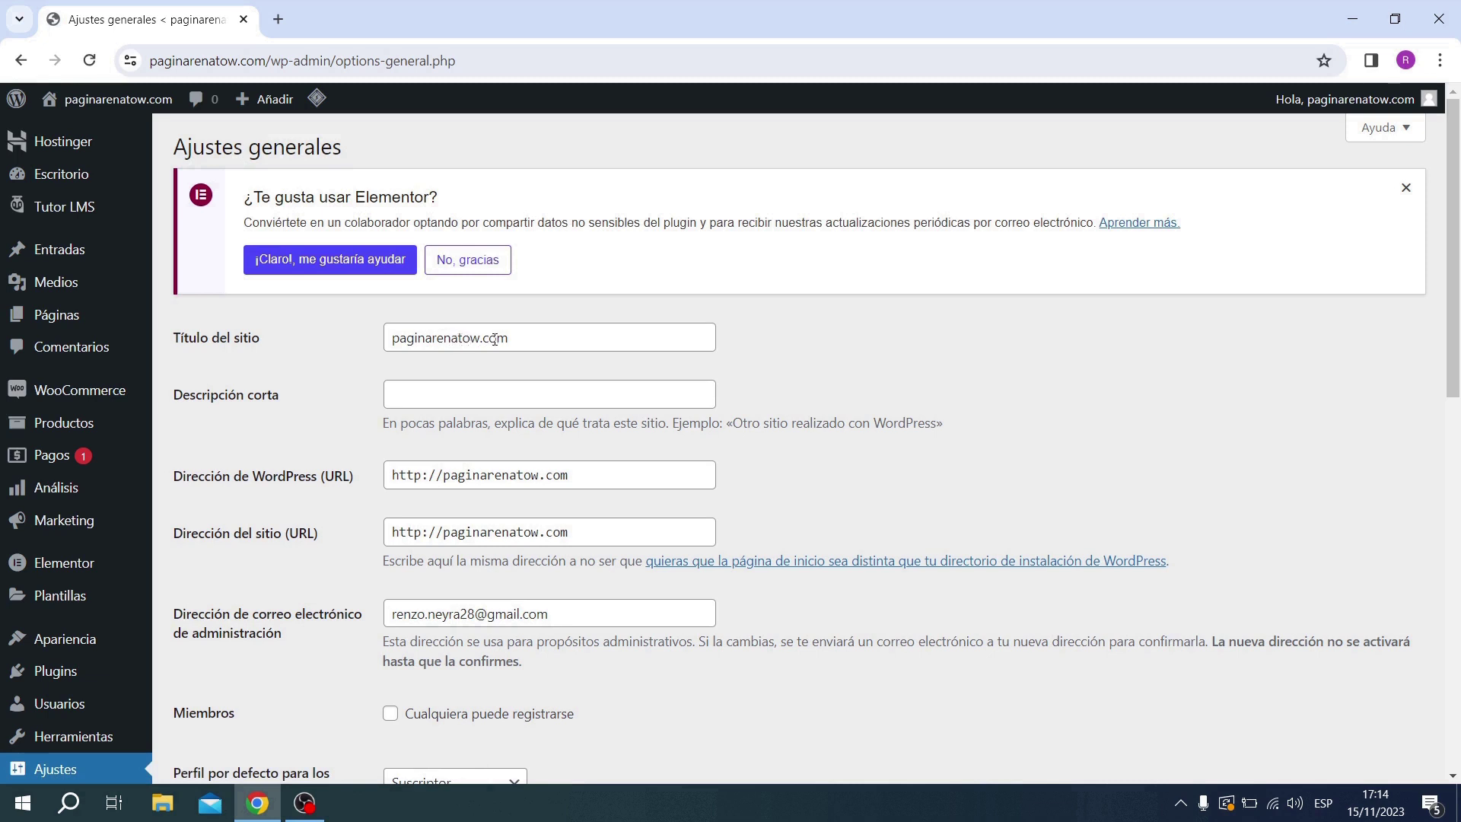
# Replace the site title with the school's name followed by "- WordPress y Marketing Digital".
pyautogui.moveTo(517, 335); pyautogui.dragTo(389, 336)
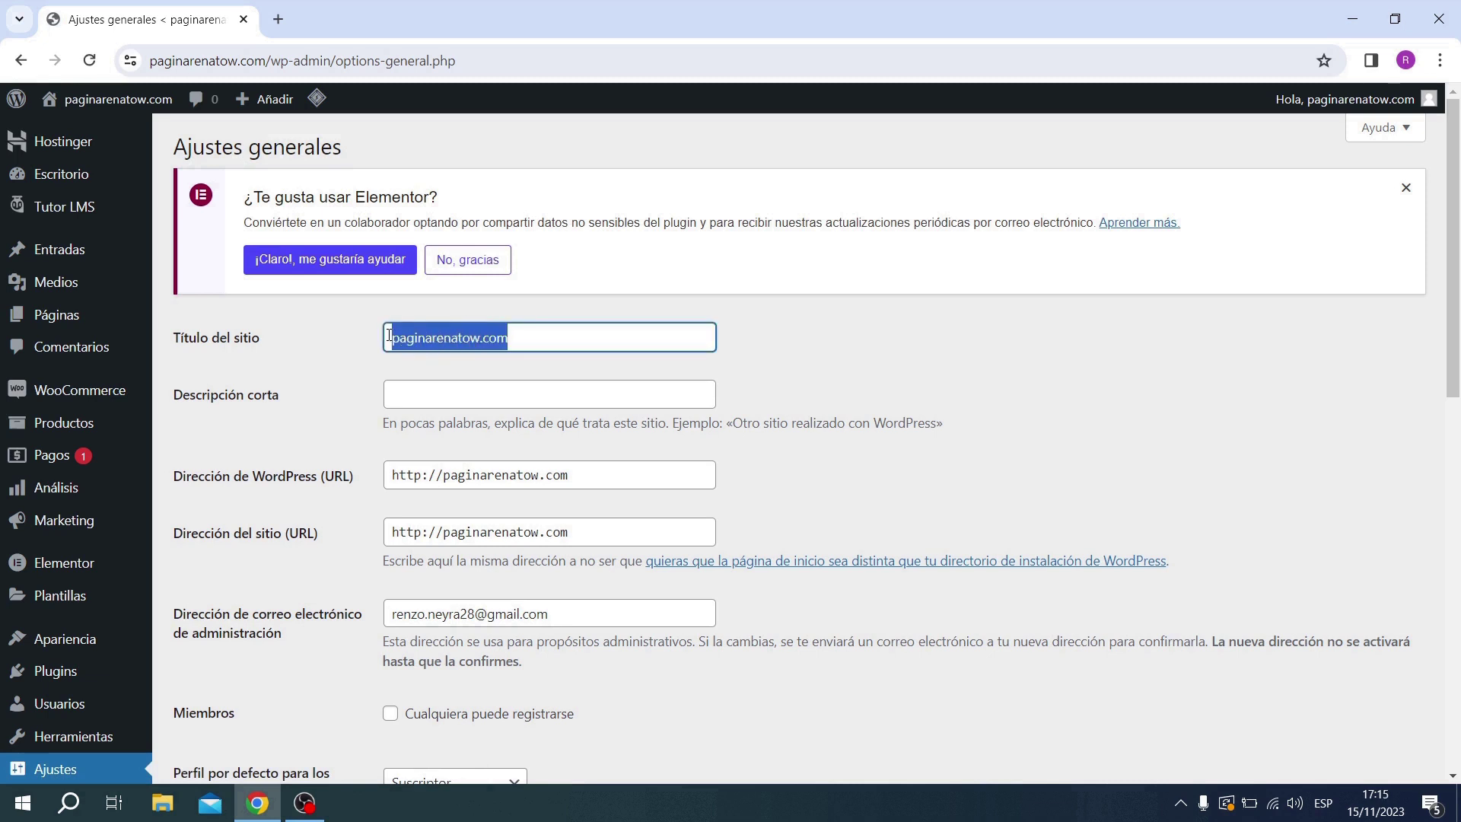
pyautogui.press('BackSpace')
pyautogui.write('Escuela Renato Yacolca - WordPress y Marketing')
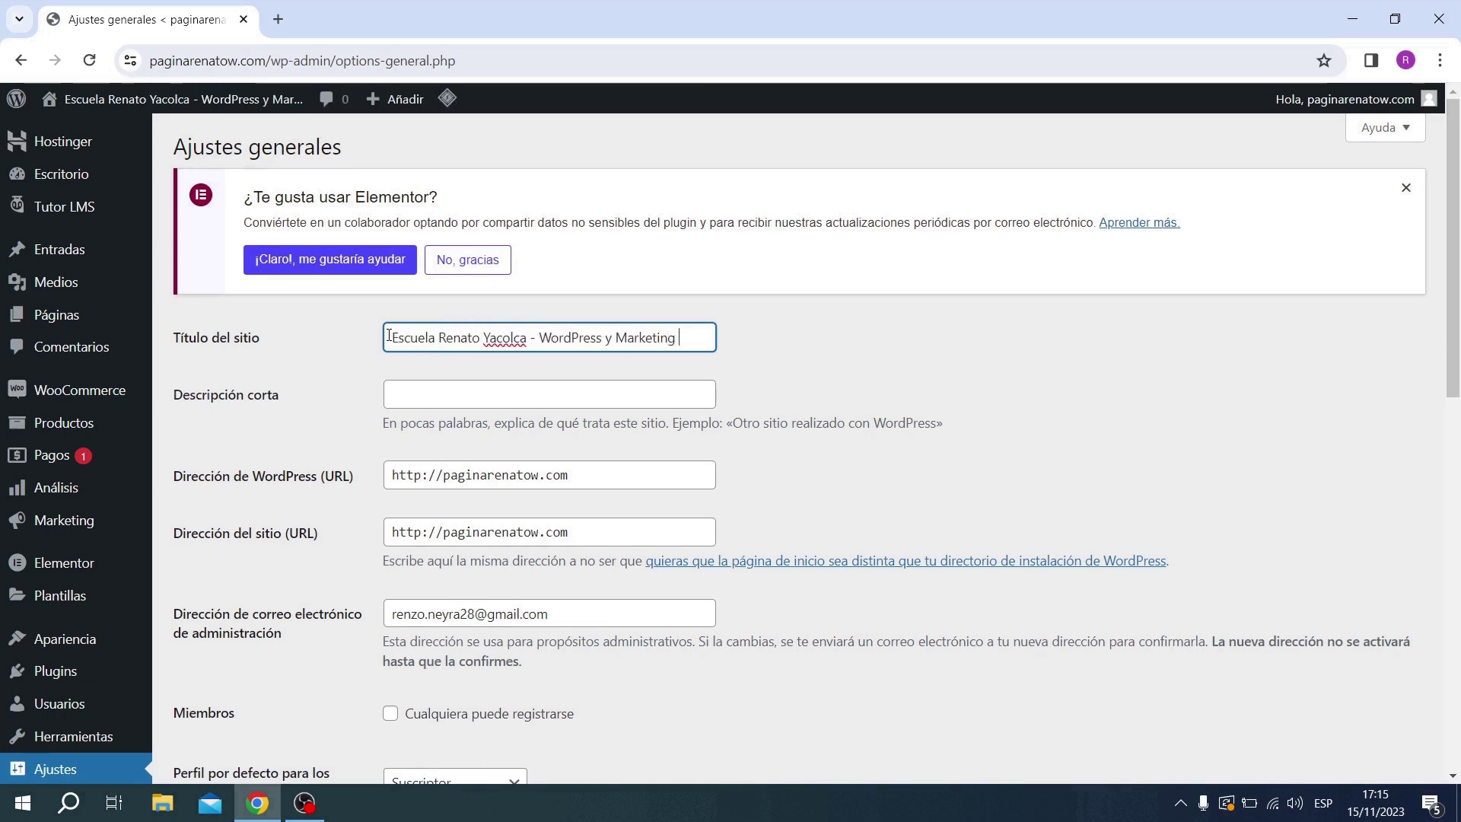
pyautogui.write(' Digital')
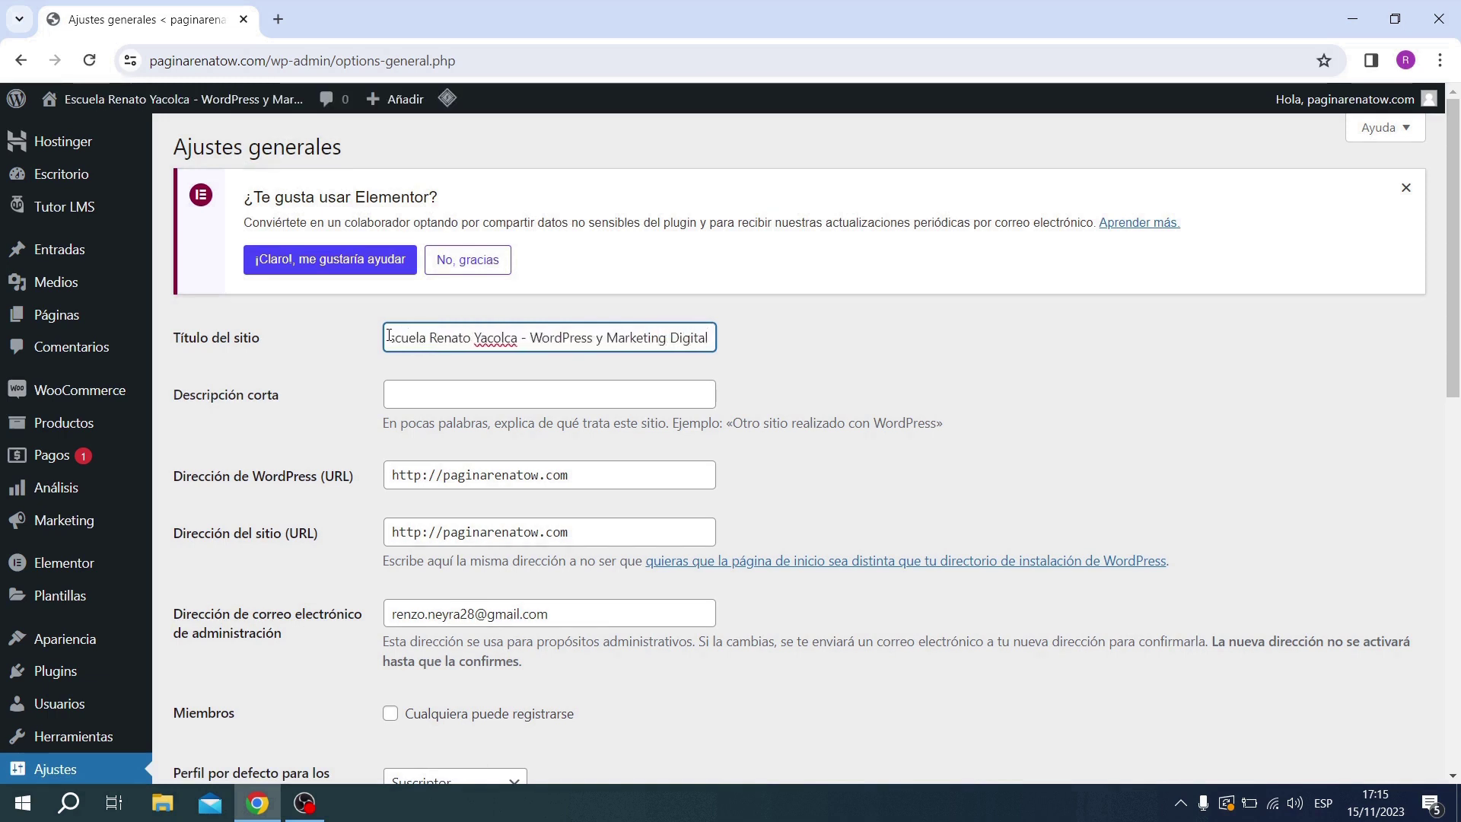
# Enter "Escuela online especializada en WordPress y Marketing Digital" as the site's short description.
pyautogui.click(456, 394)
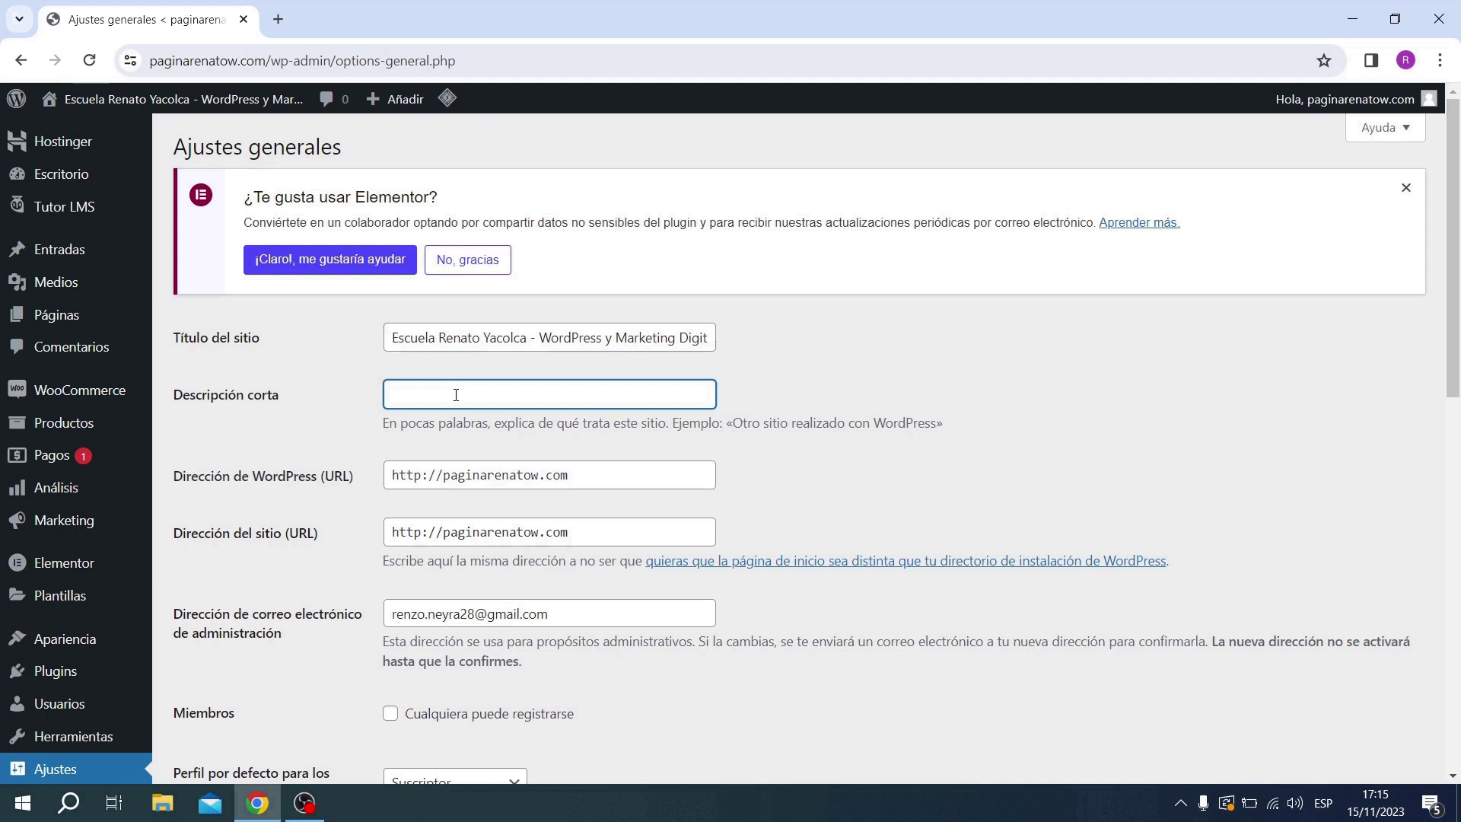
pyautogui.write('Escuela online especializada en WordPress y Marketing D')
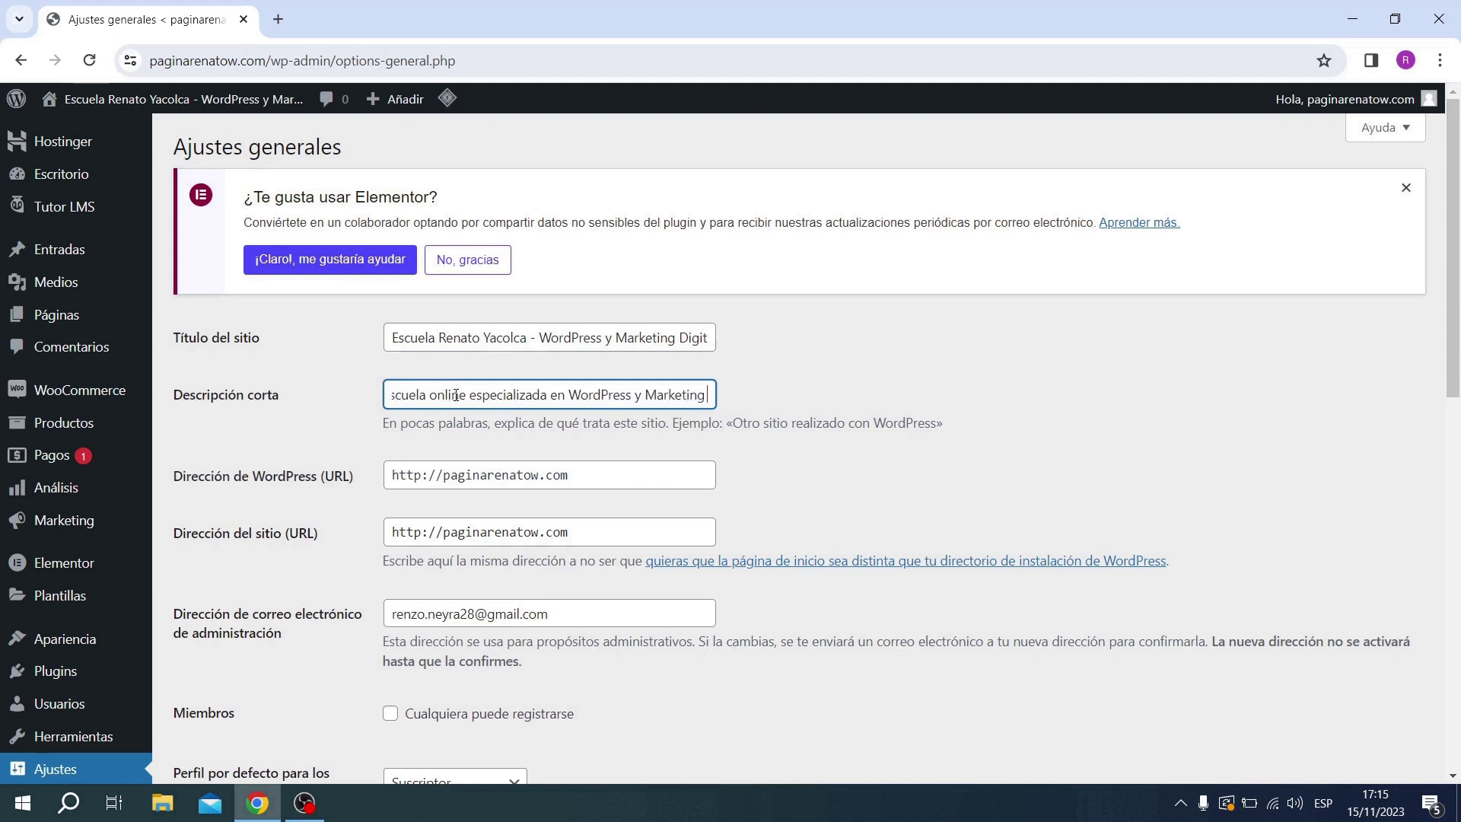
pyautogui.write('igital')
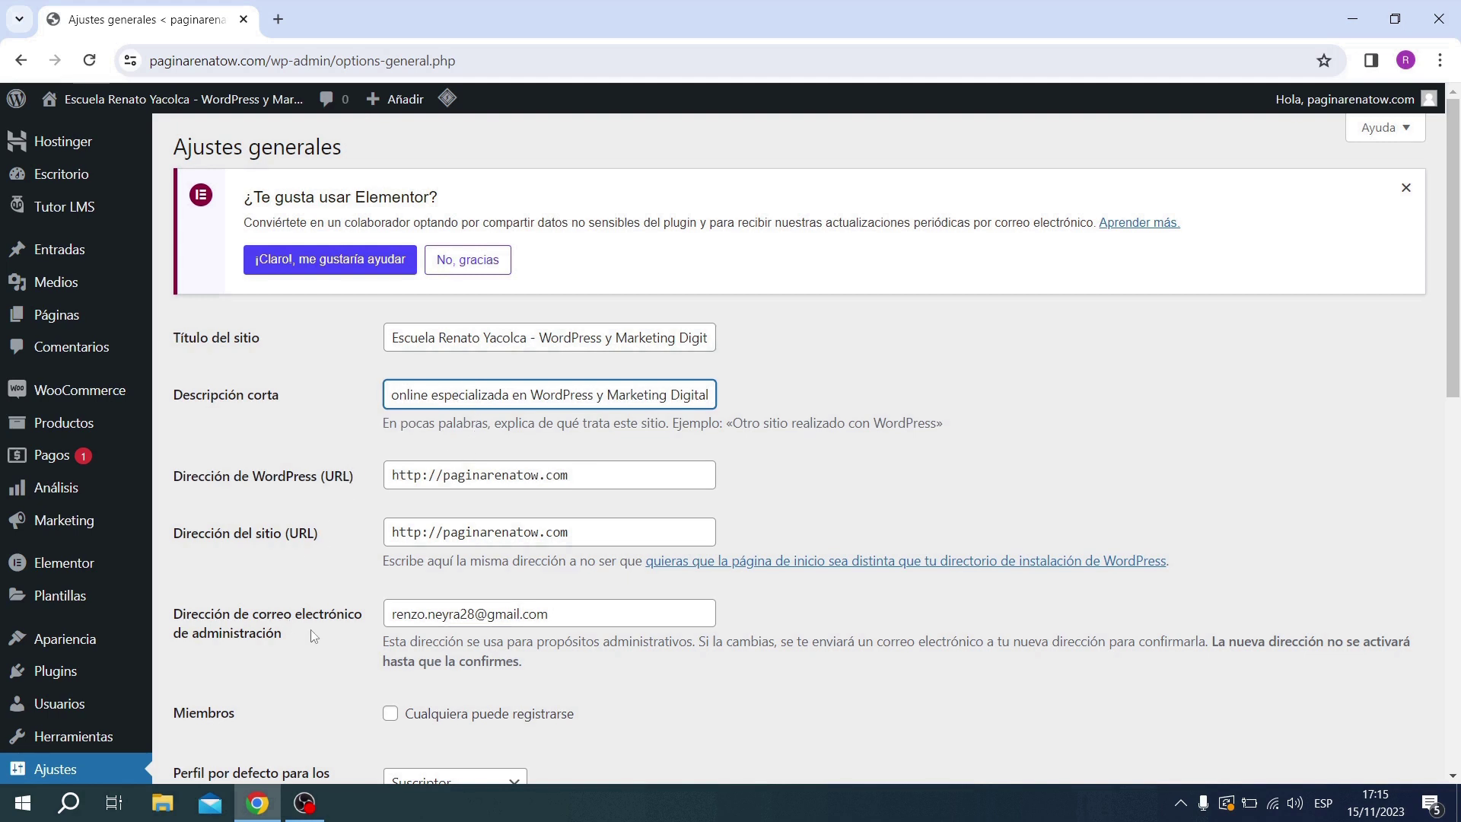
# Allow anyone to register as a member of the site (Cualquiera puede registrarse).
pyautogui.scroll(-1, 338, 621)
pyautogui.scroll(-3, 346, 600)
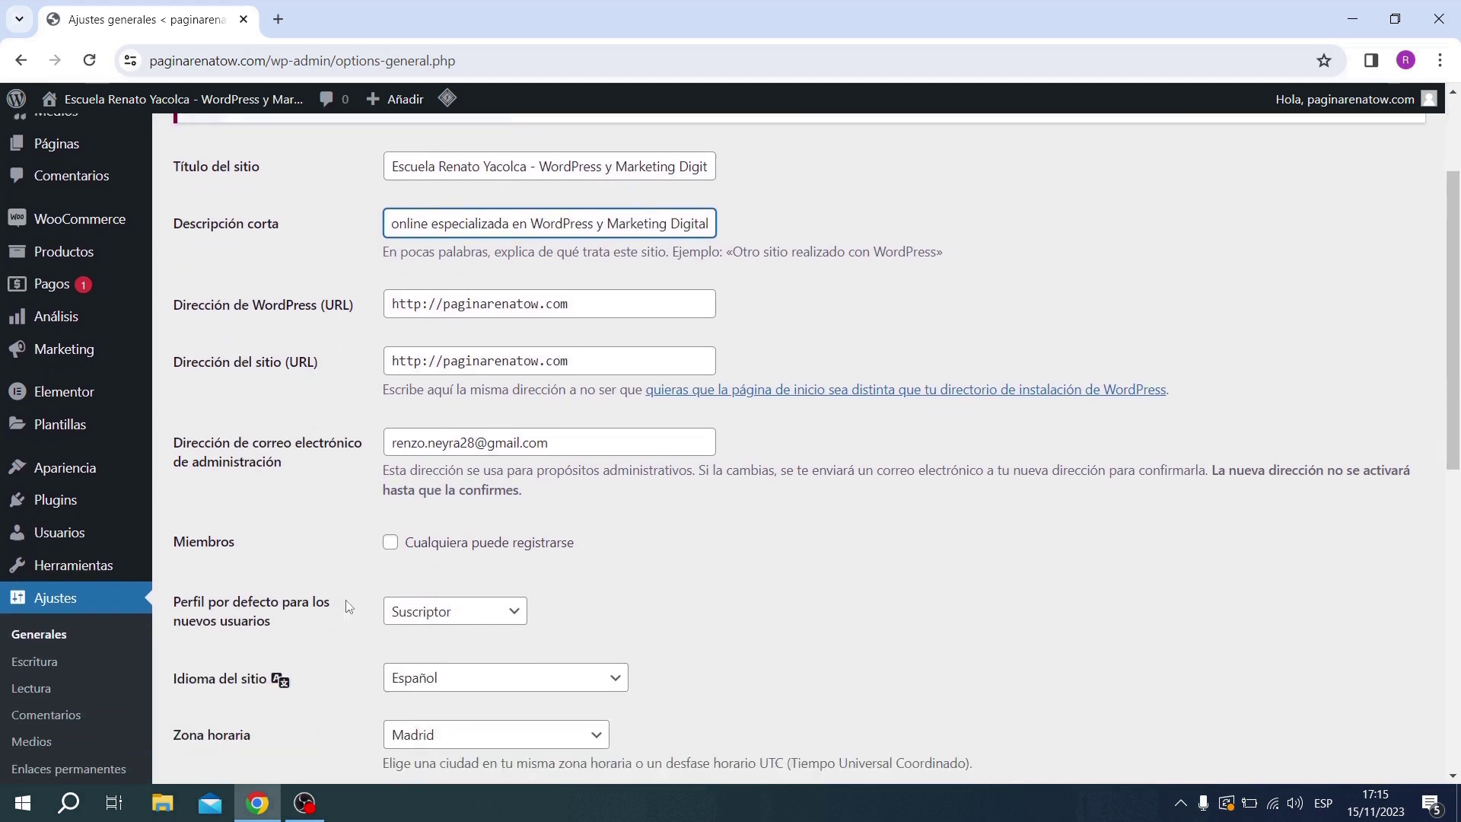
pyautogui.scroll(-1, 345, 588)
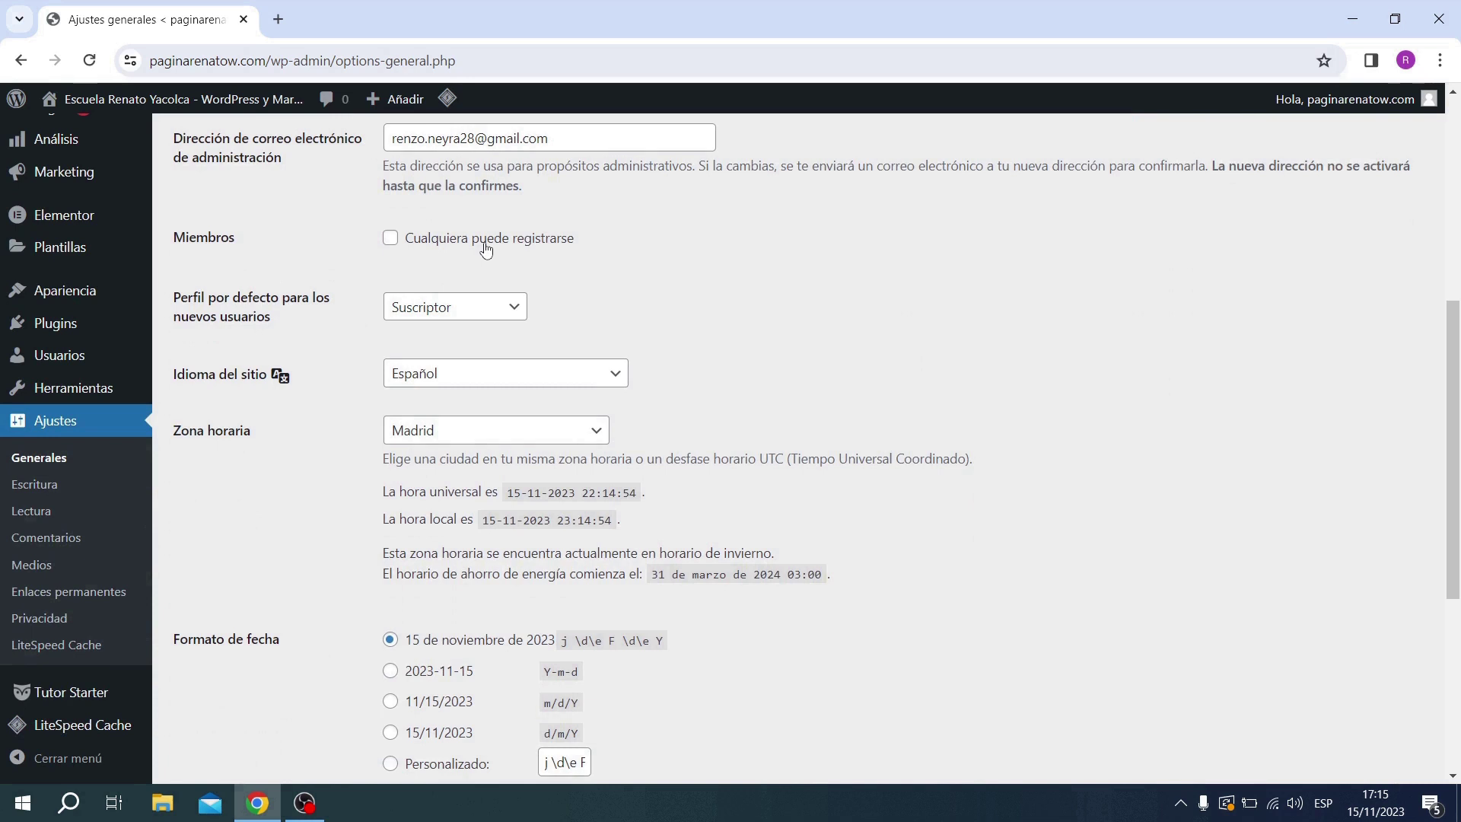
pyautogui.click(392, 240)
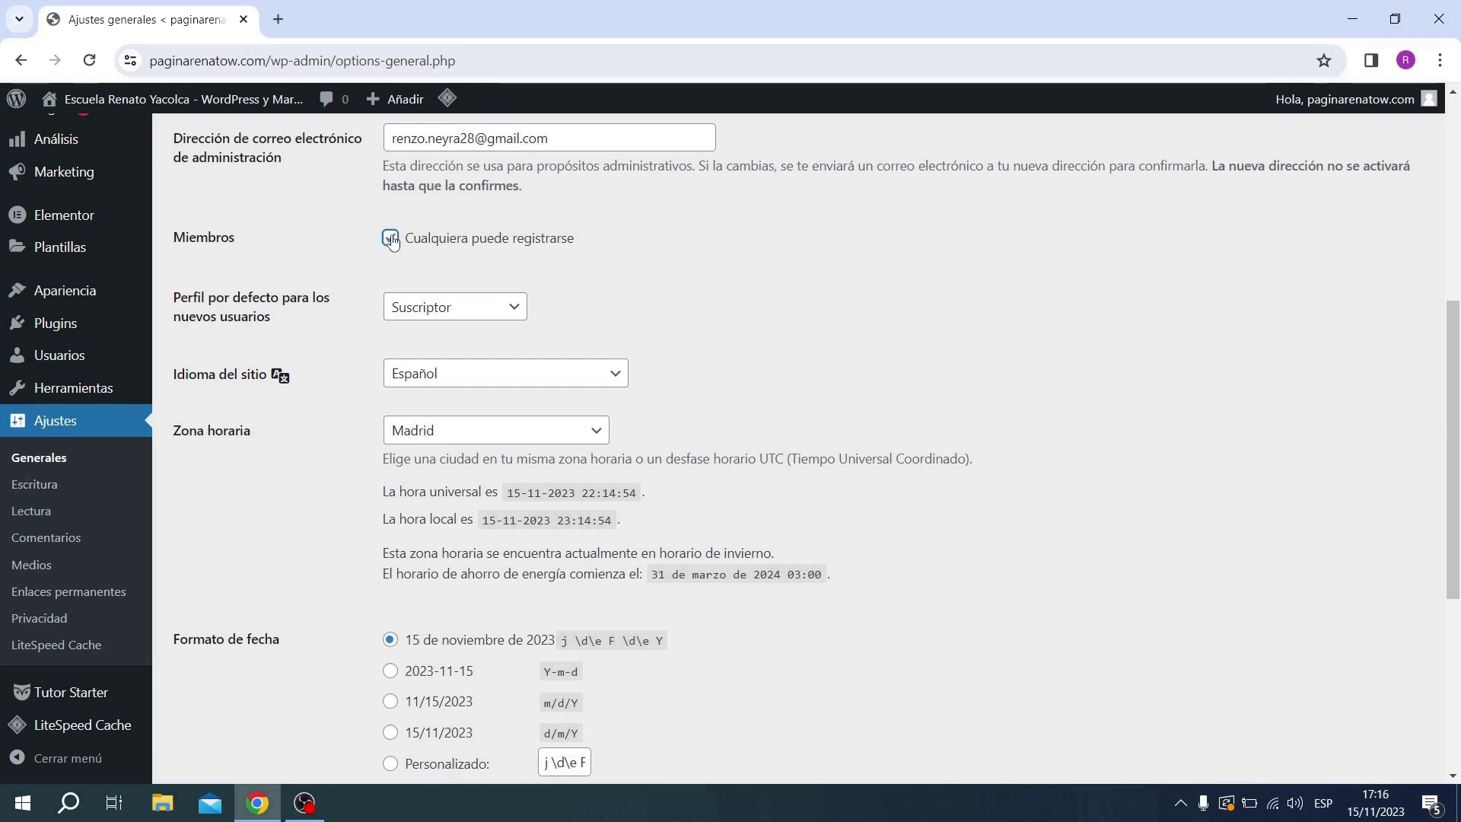
# Set the site's time zone to Lima and save the general settings.
pyautogui.scroll(-1, 742, 304)
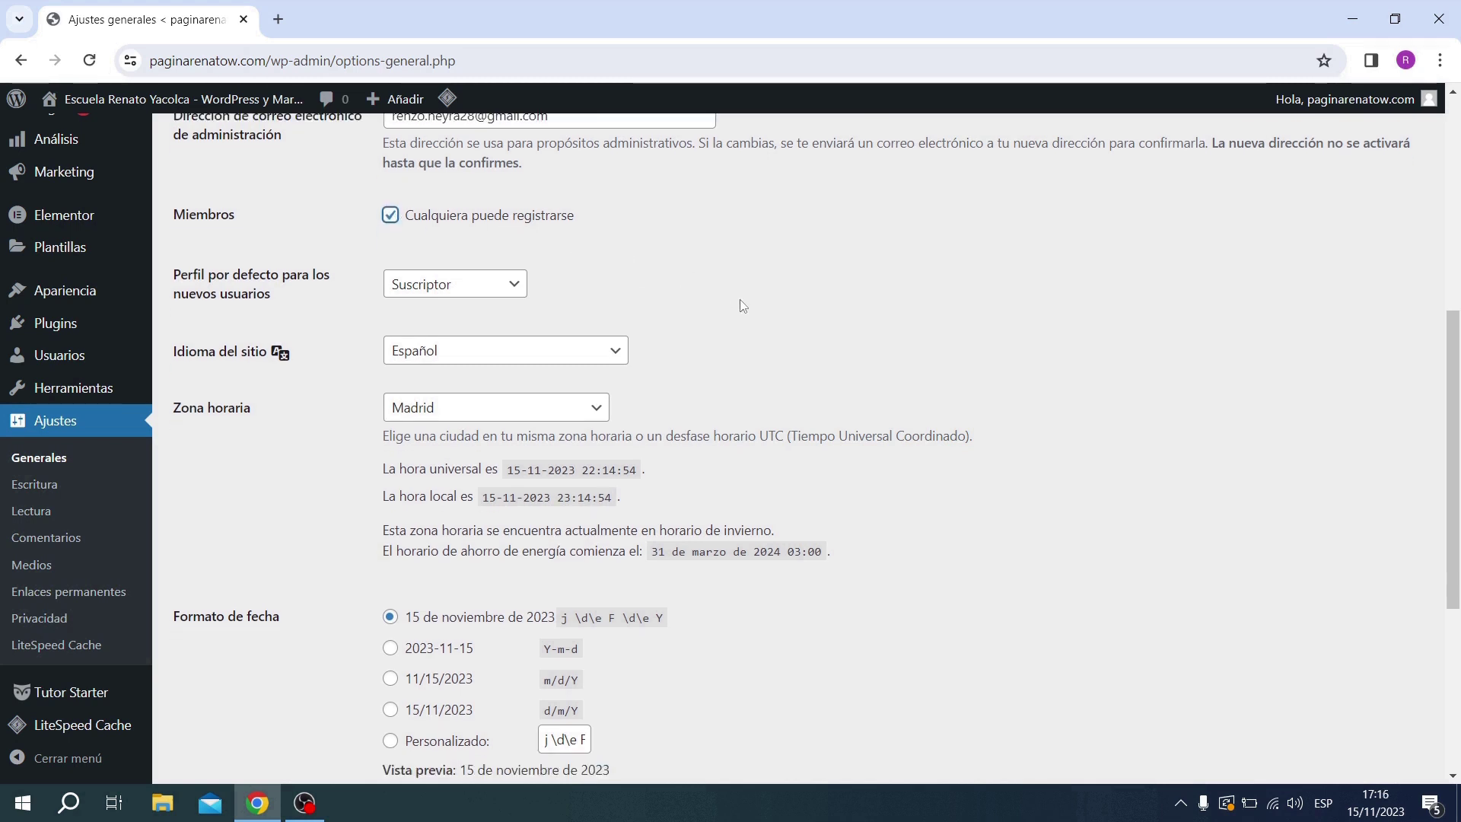
pyautogui.scroll(-1, 742, 304)
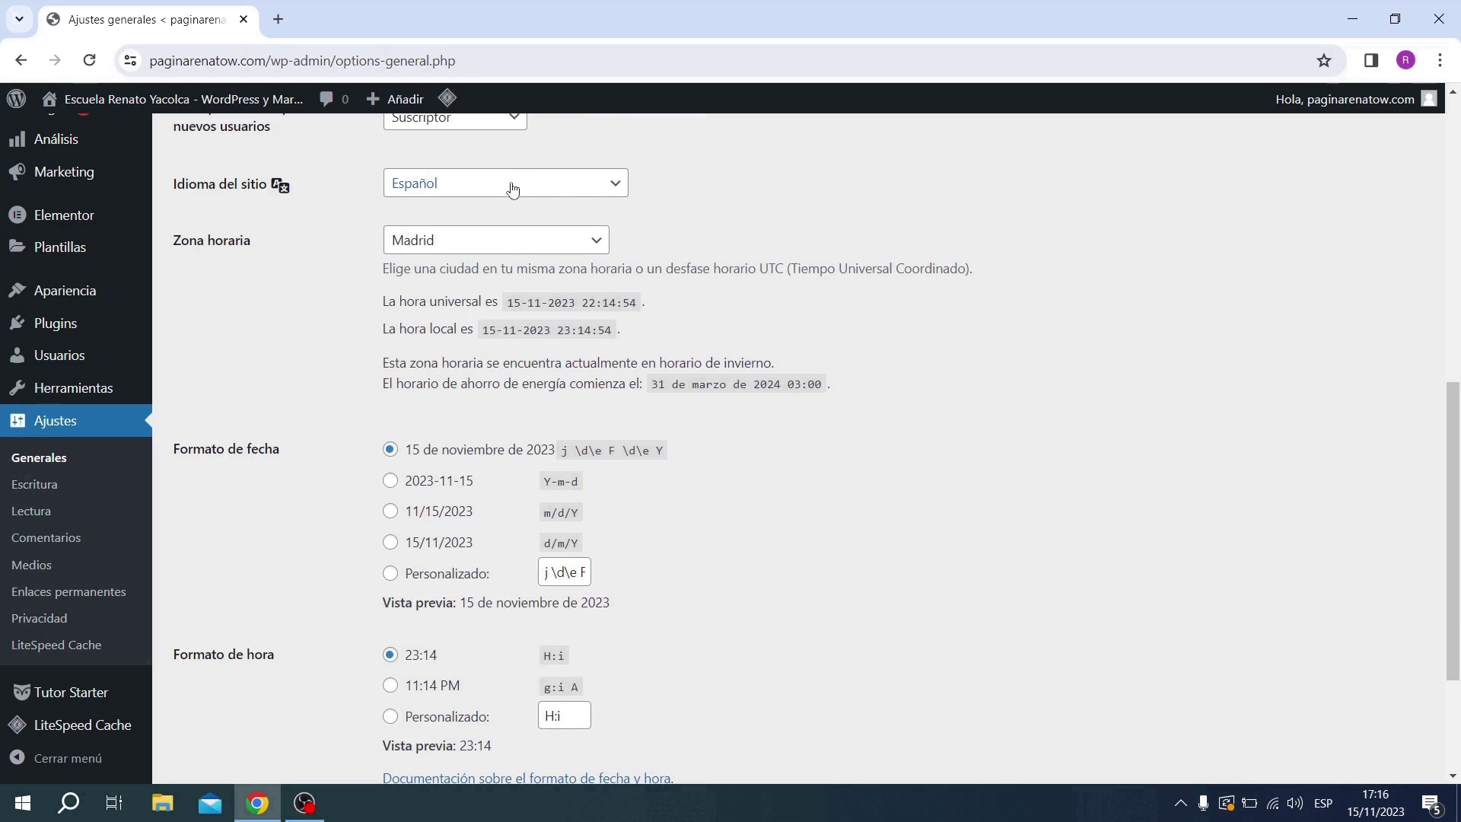
pyautogui.click(547, 248)
pyautogui.scroll(5, 515, 414)
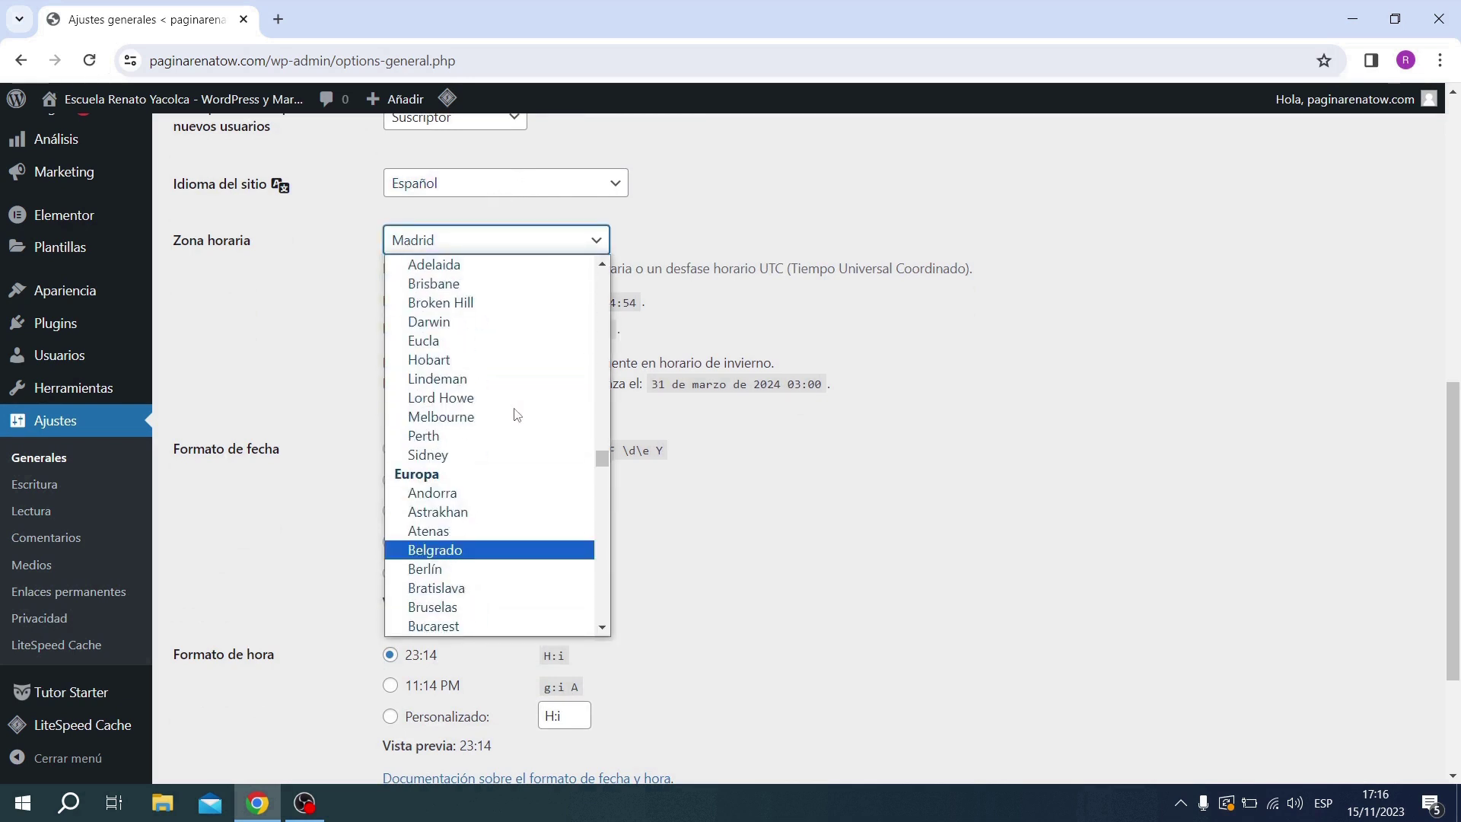
pyautogui.scroll(20, 517, 414)
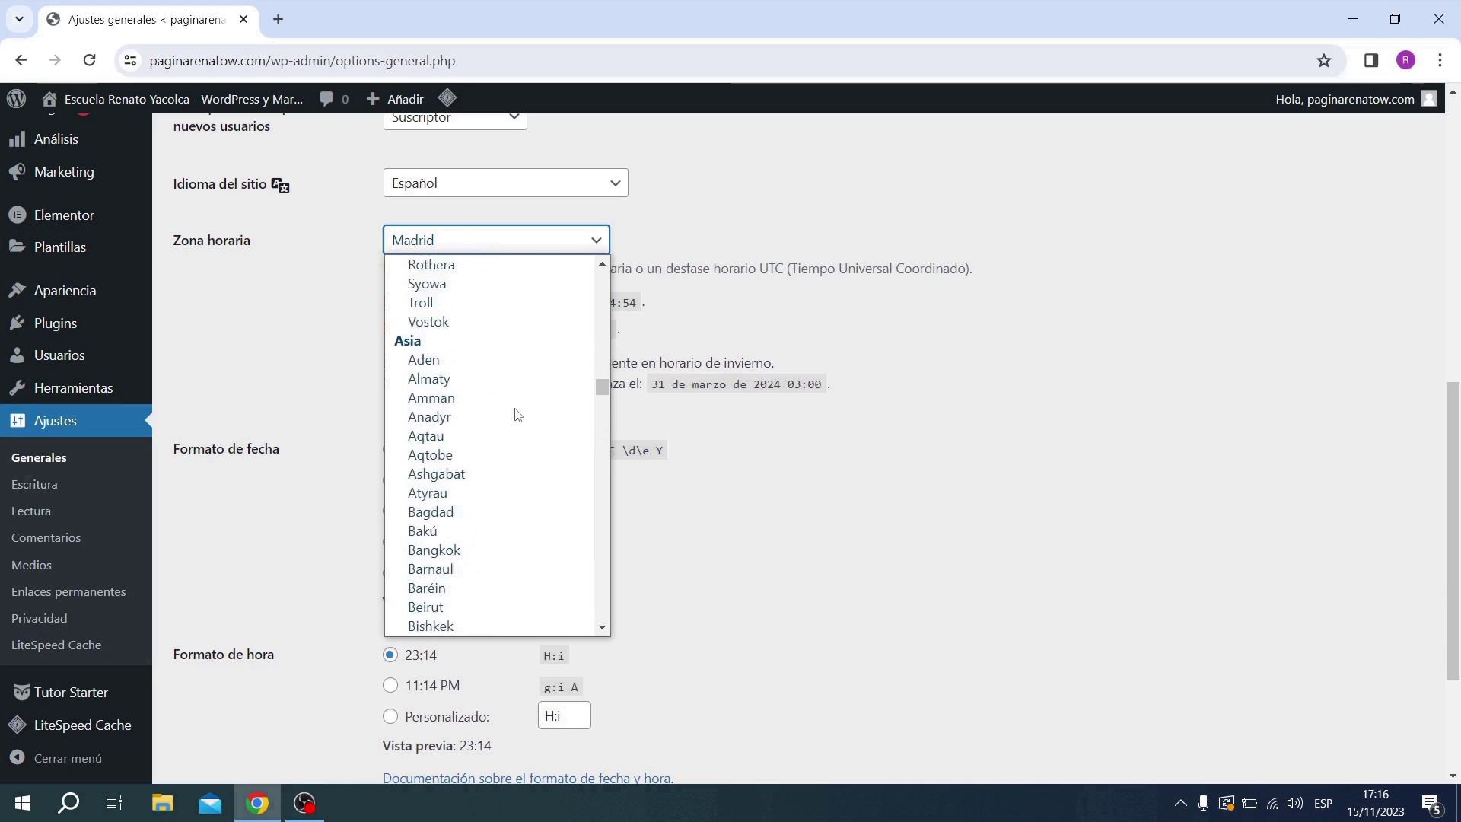
pyautogui.scroll(20, 517, 414)
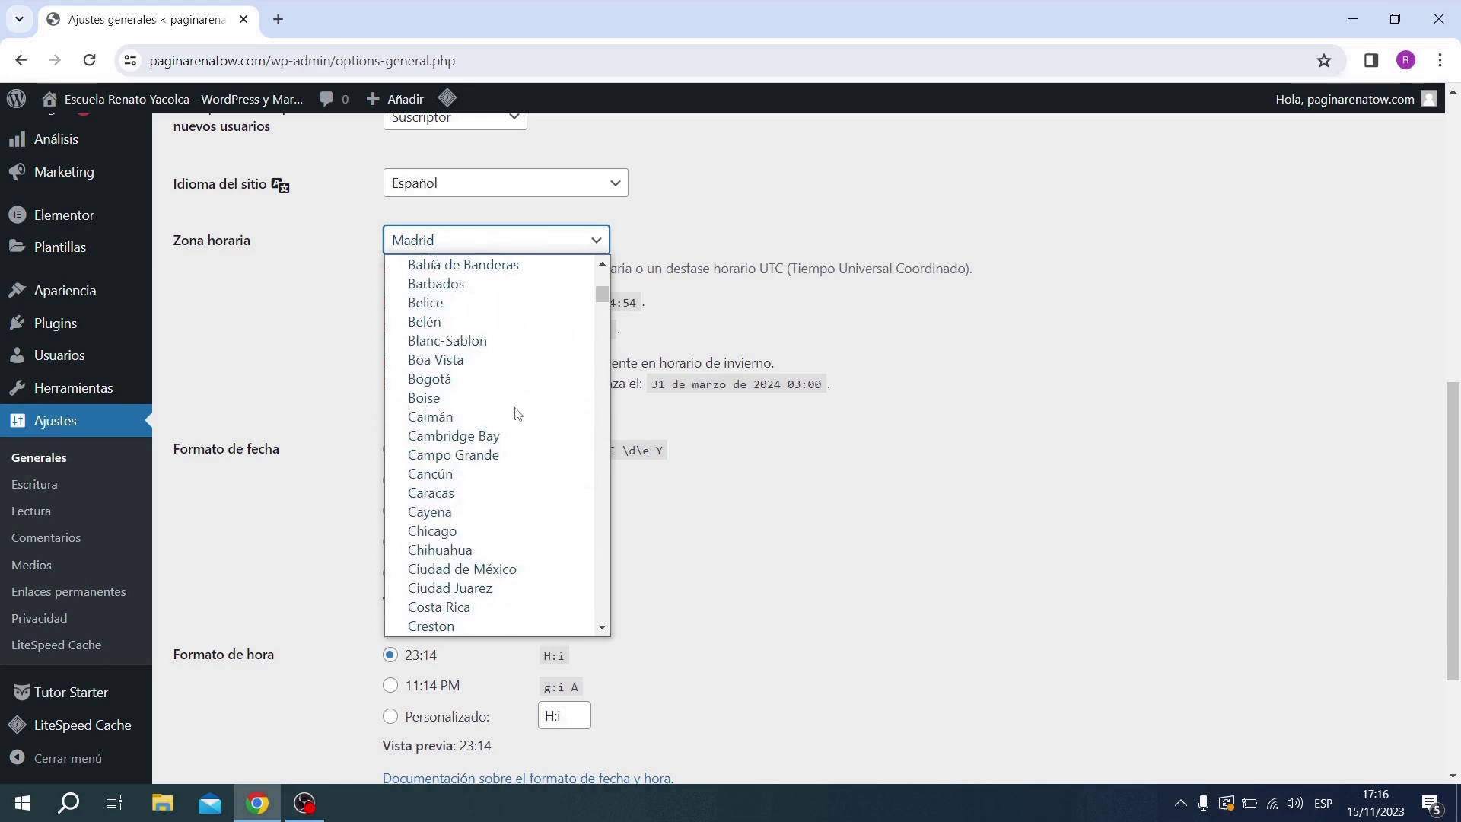
pyautogui.scroll(5, 517, 414)
pyautogui.scroll(-11, 517, 414)
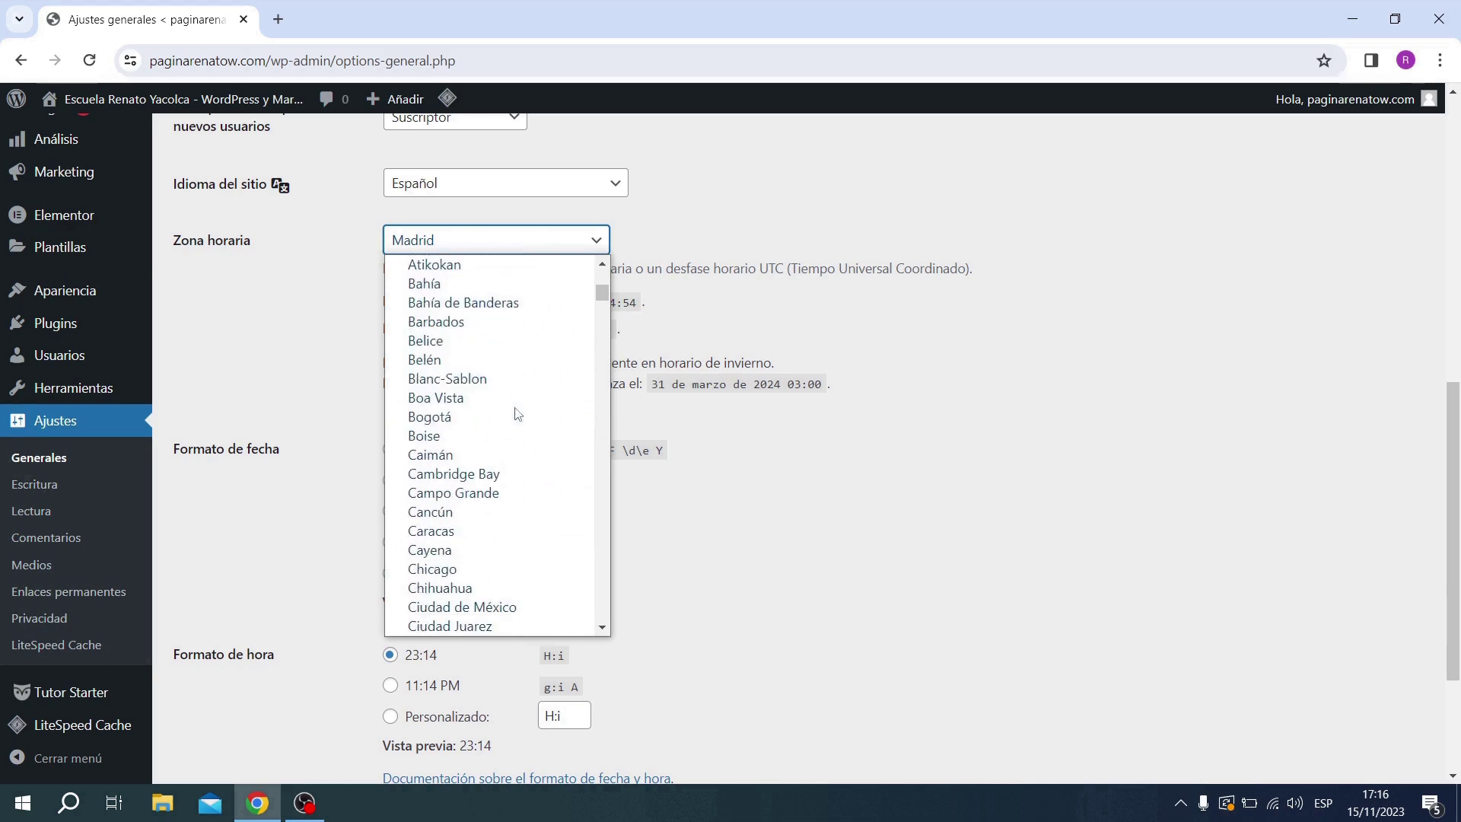
pyautogui.scroll(-7, 517, 414)
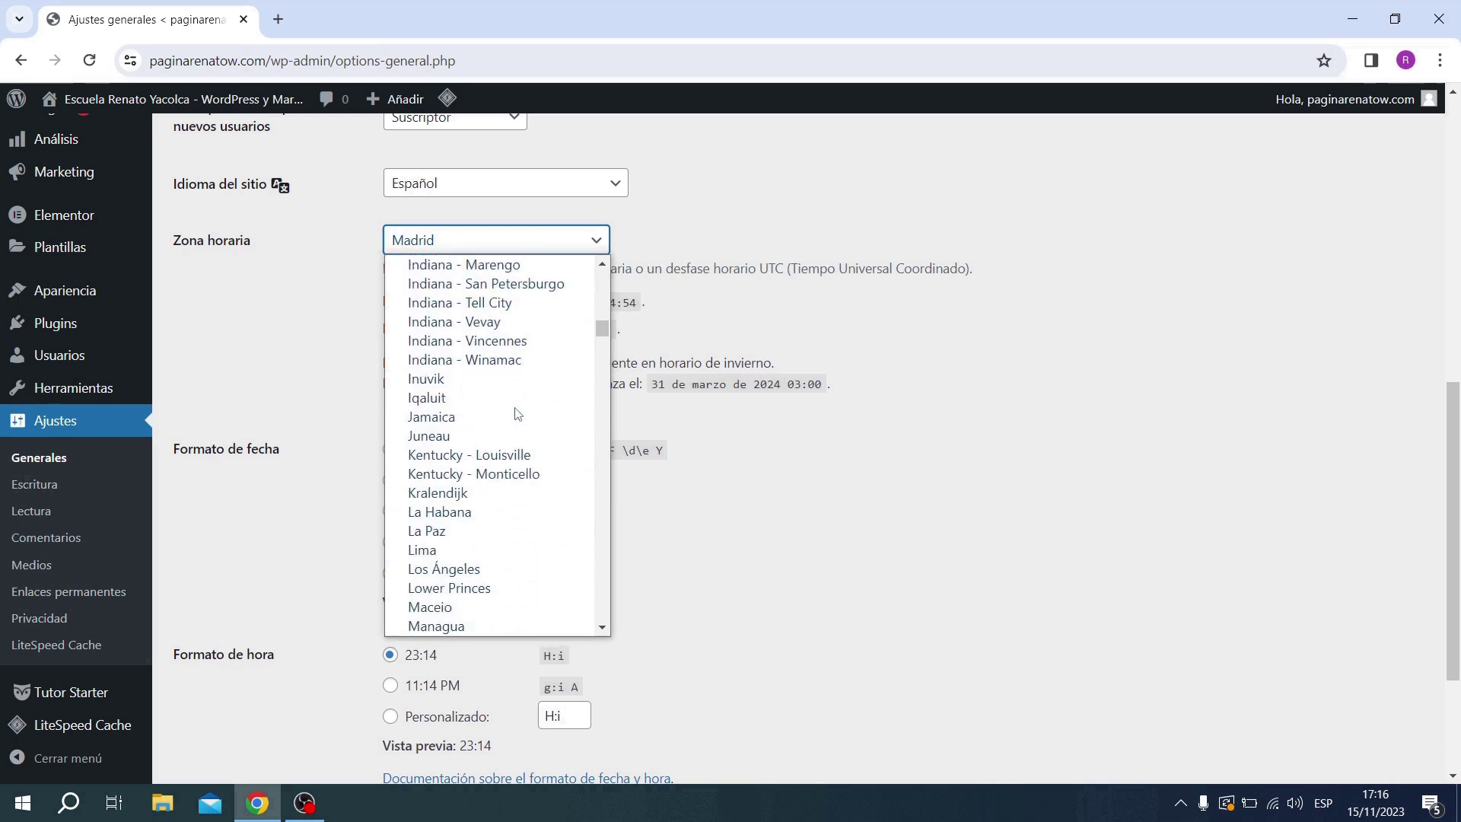
pyautogui.click(443, 551)
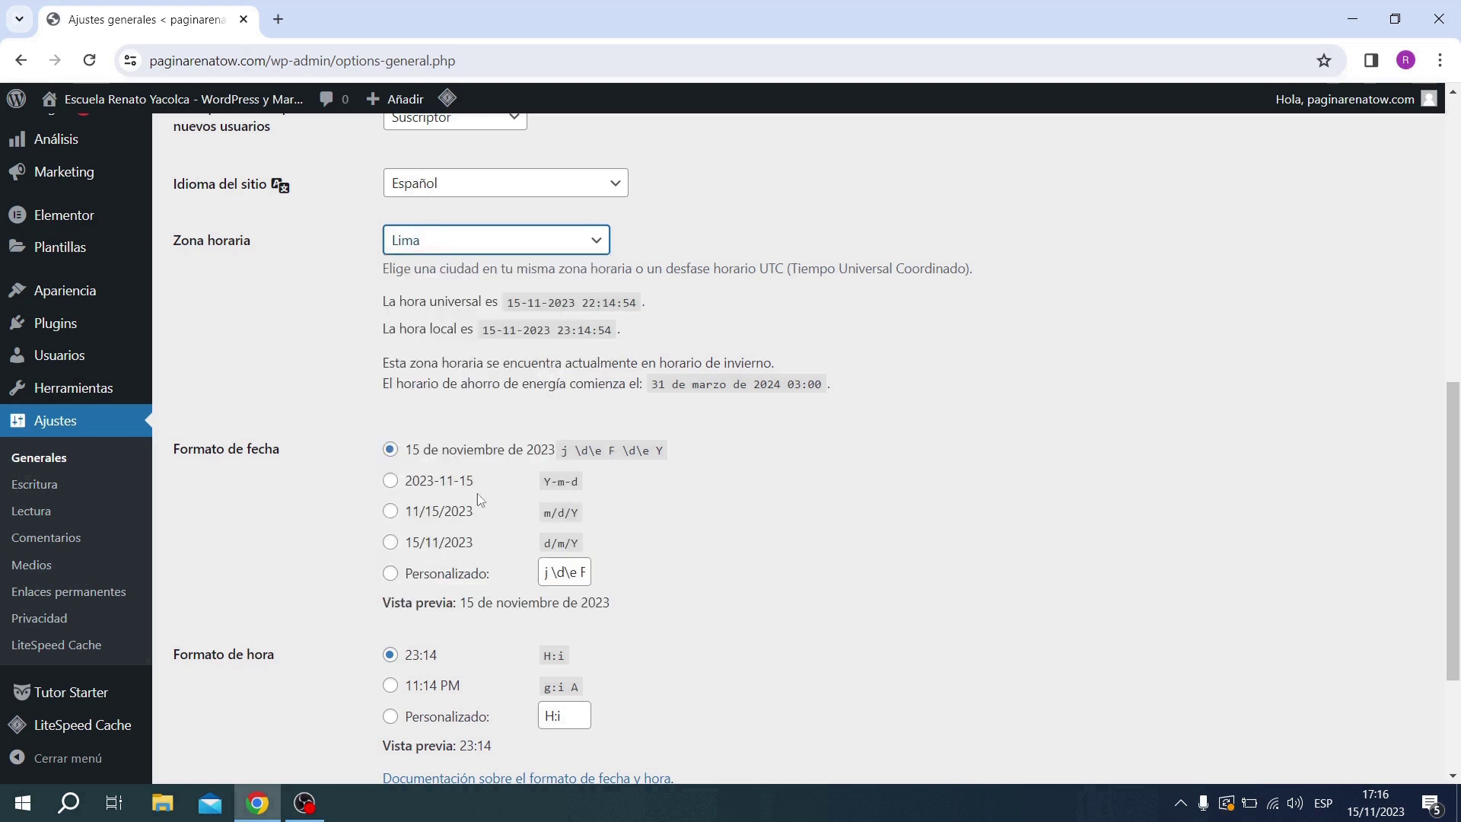
pyautogui.scroll(-3, 778, 394)
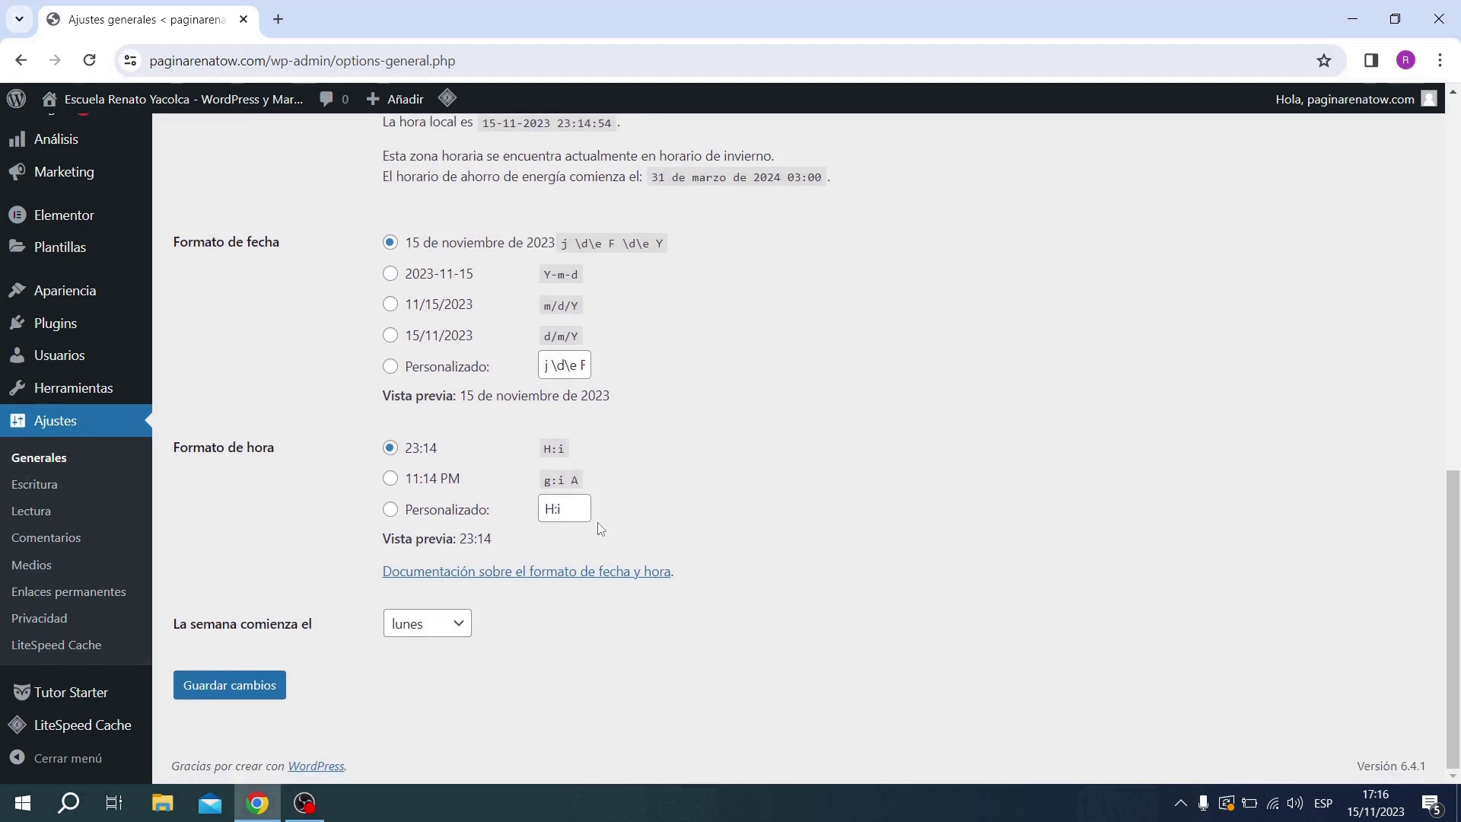
pyautogui.click(254, 686)
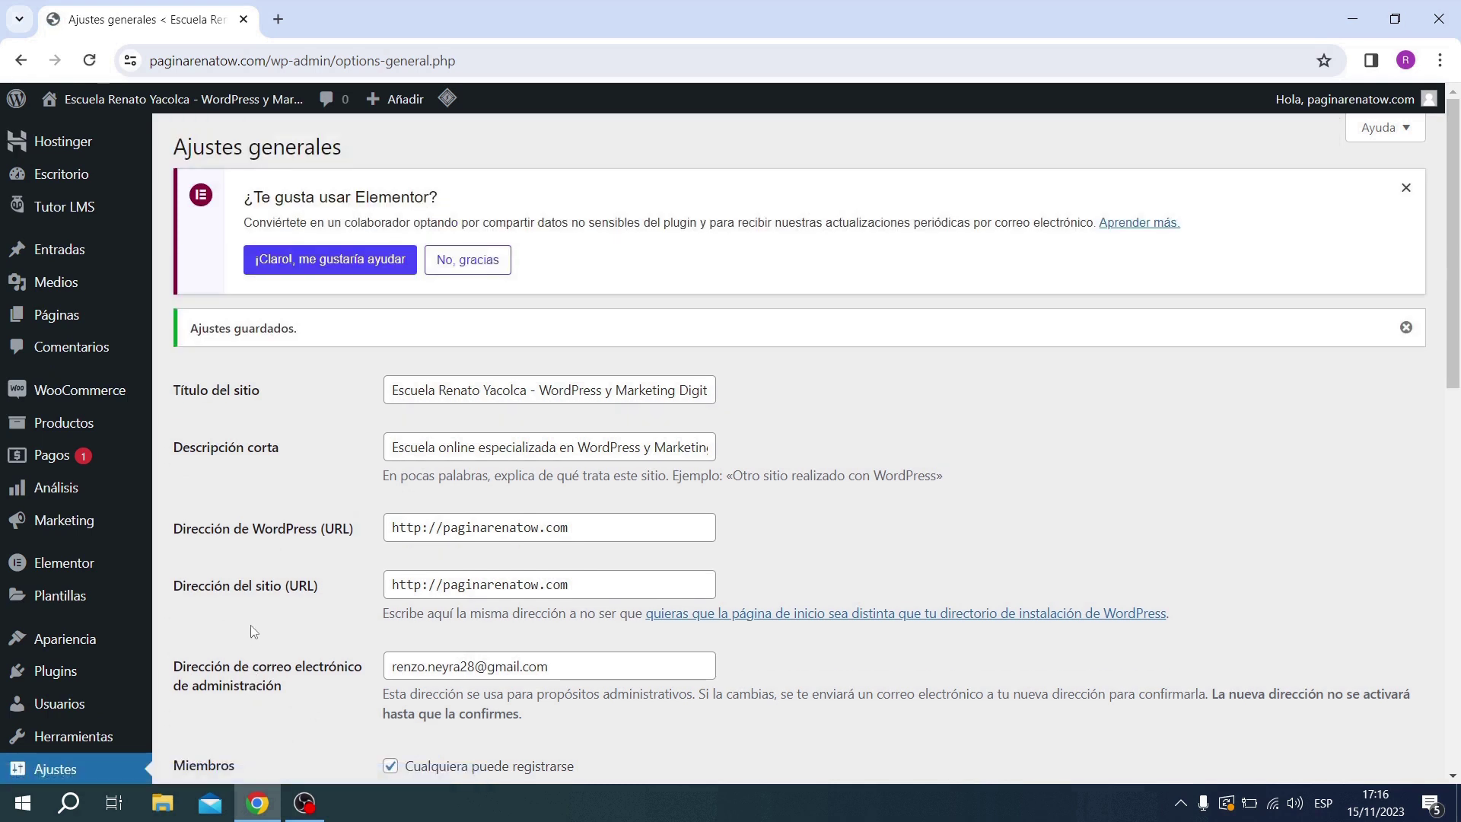
# Set the permalink structure to "Nombre de la entrada" in the permalink settings and save the changes.
pyautogui.scroll(-5, 274, 528)
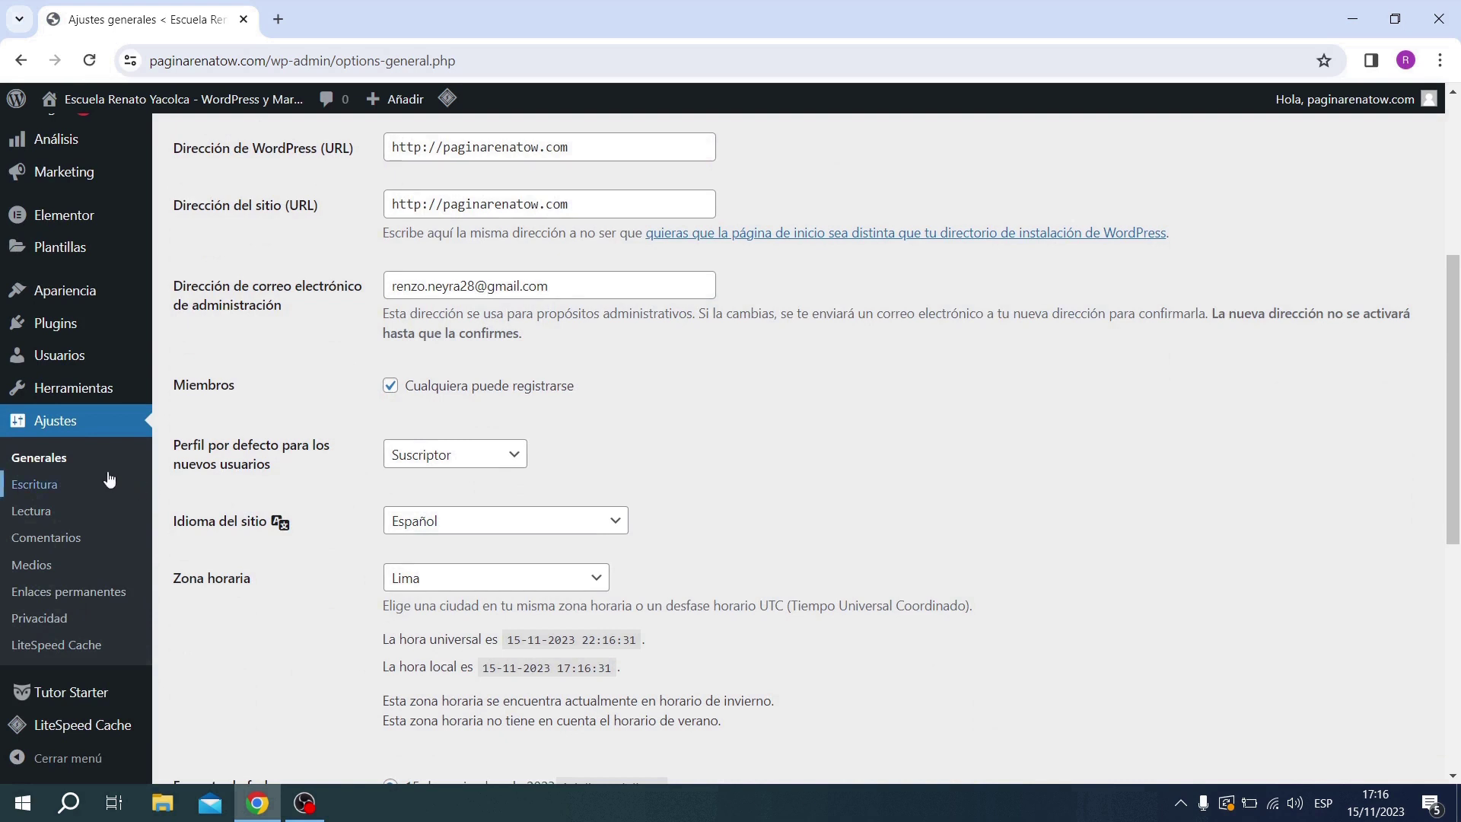
pyautogui.click(49, 594)
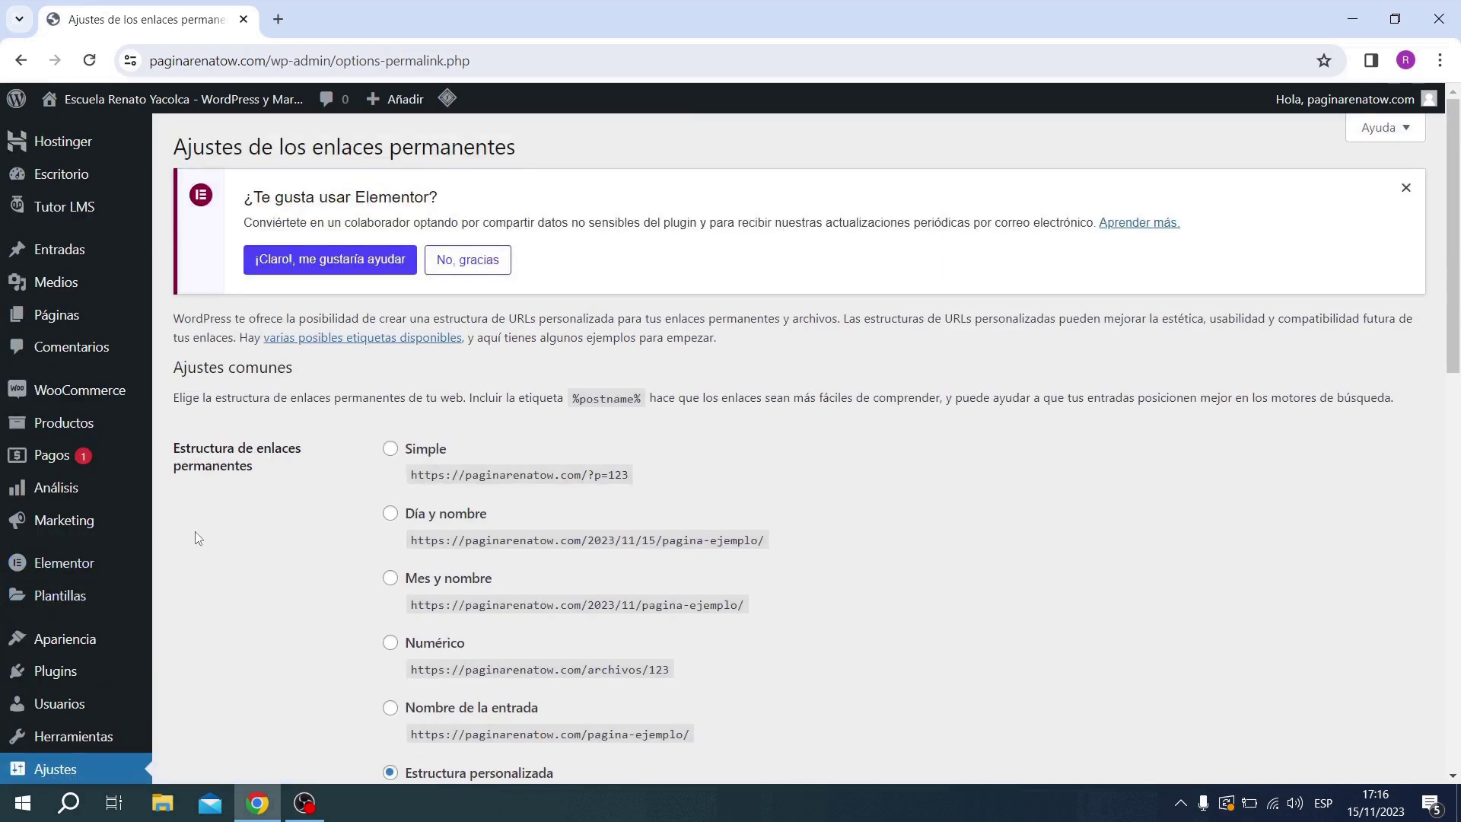
pyautogui.scroll(-4, 293, 500)
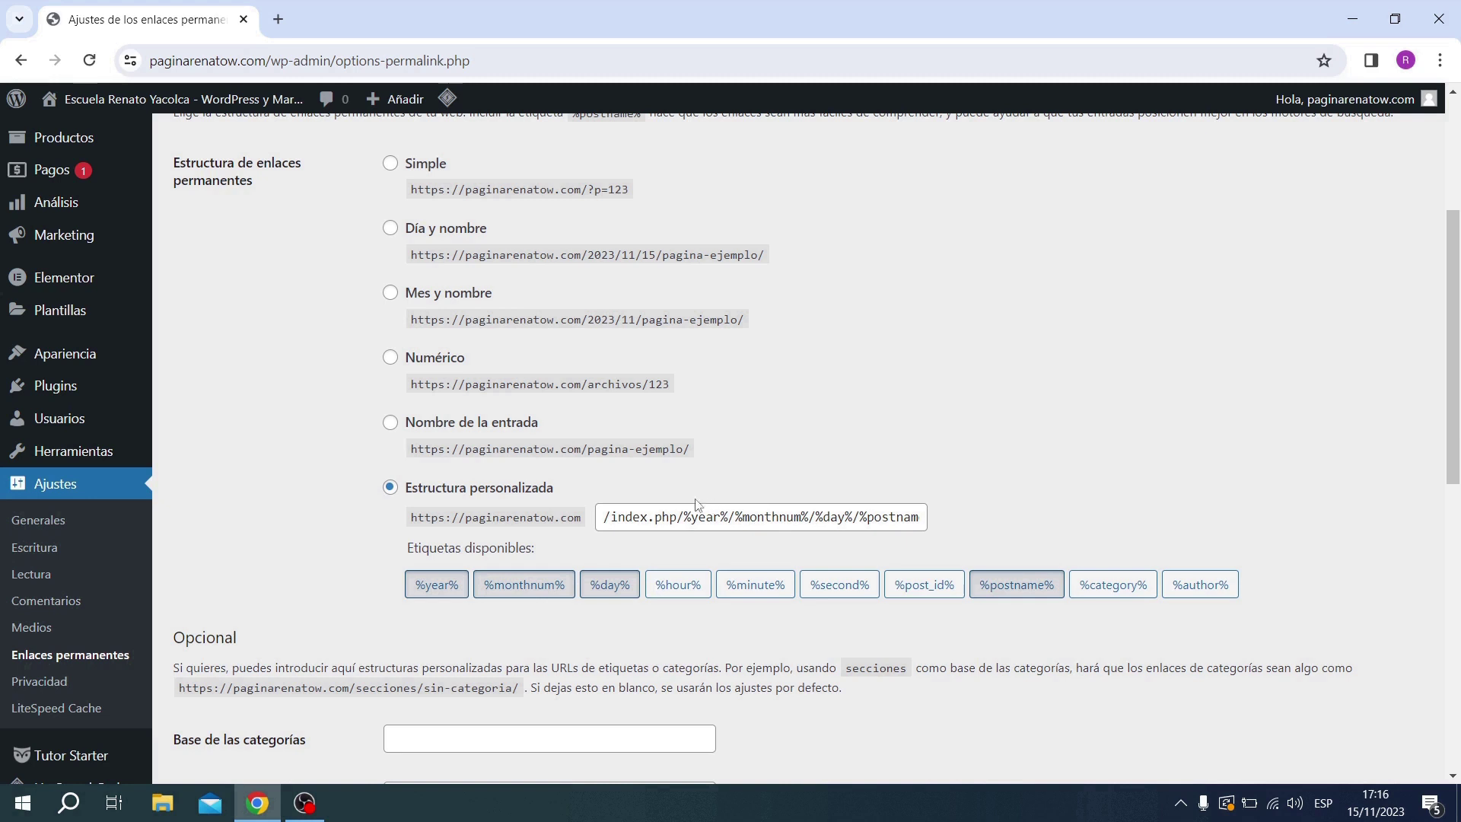
pyautogui.click(389, 422)
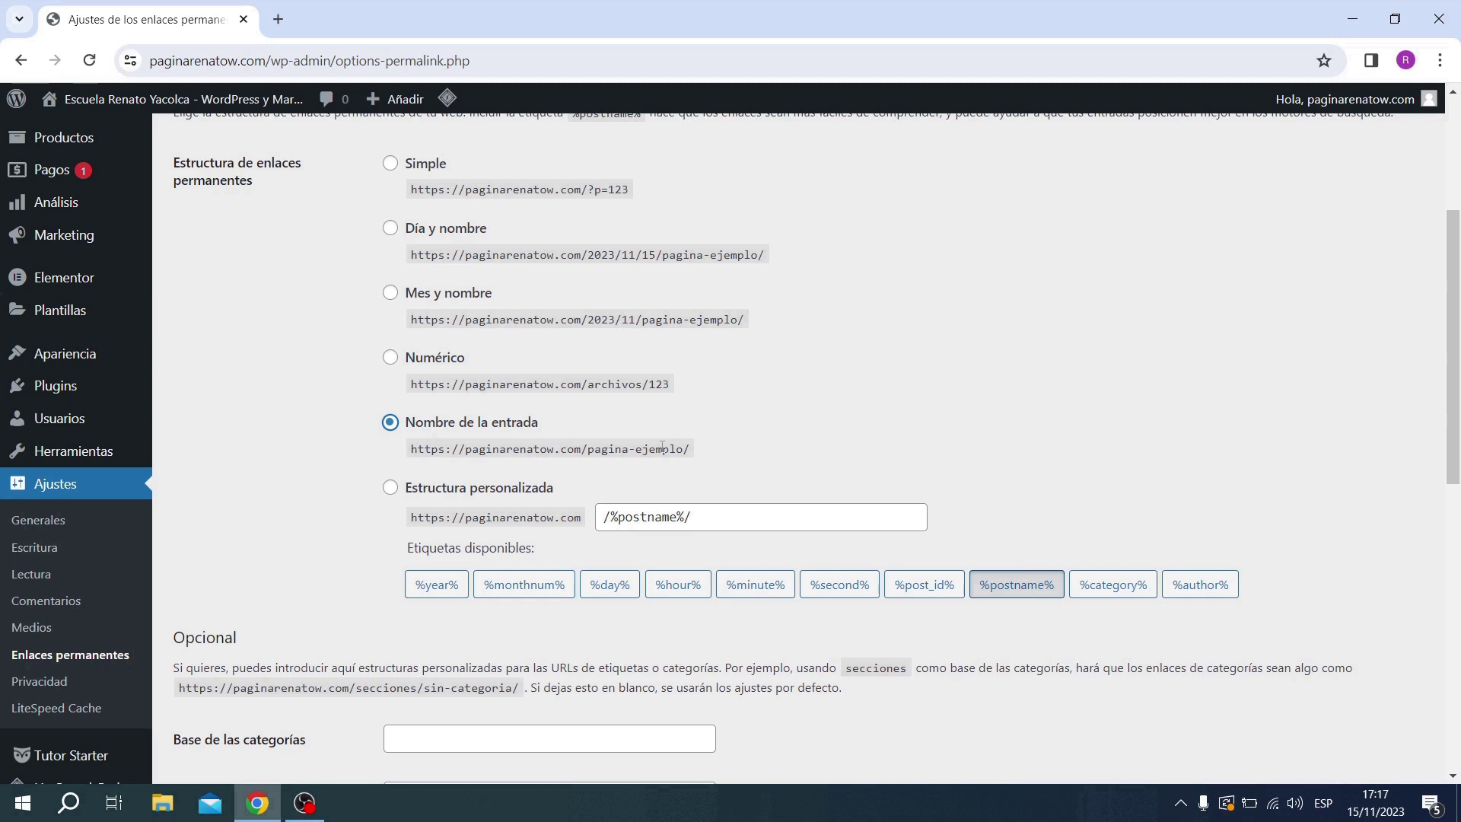
pyautogui.scroll(-8, 662, 447)
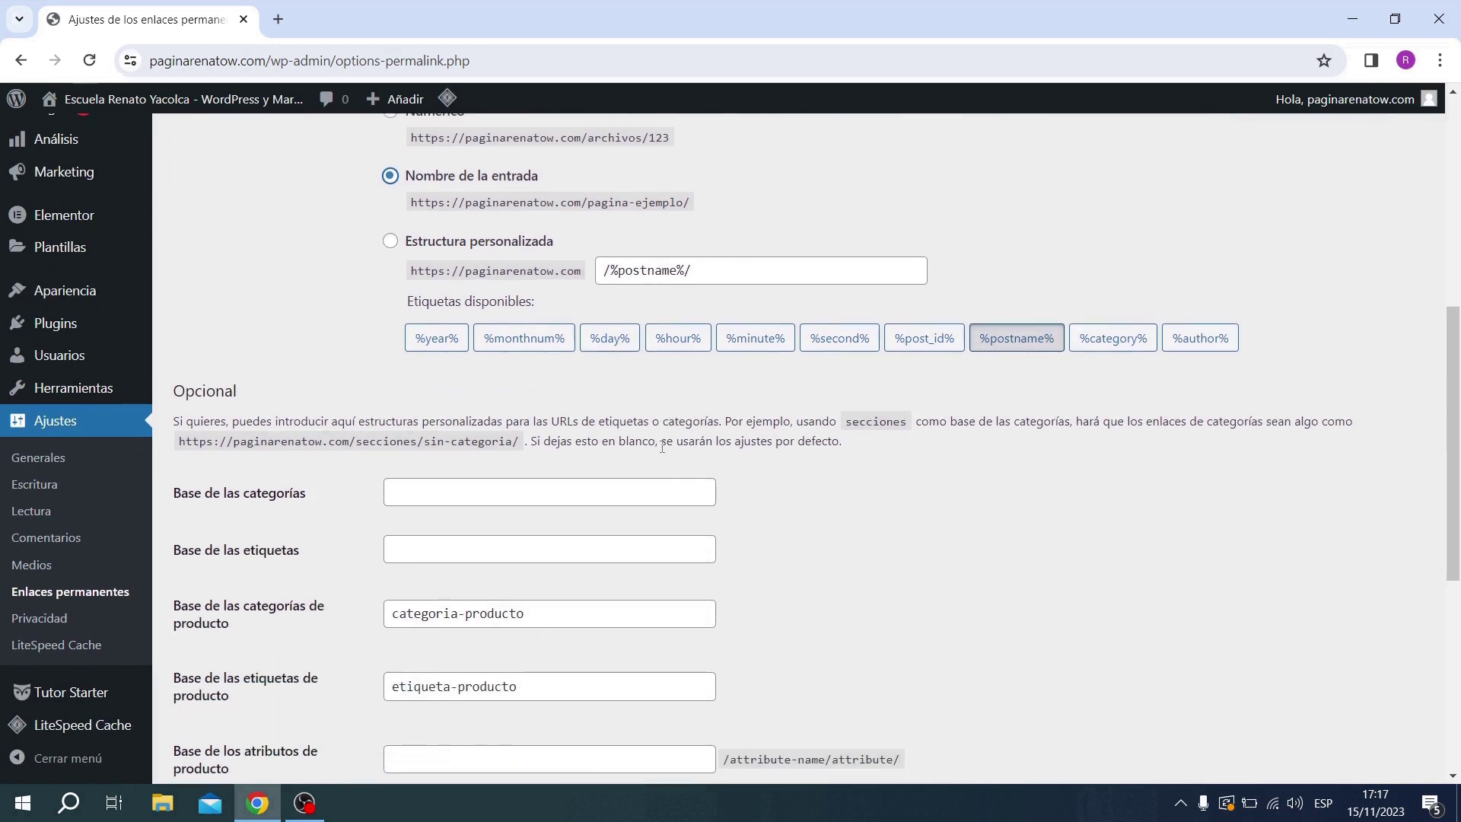
pyautogui.scroll(-2, 661, 446)
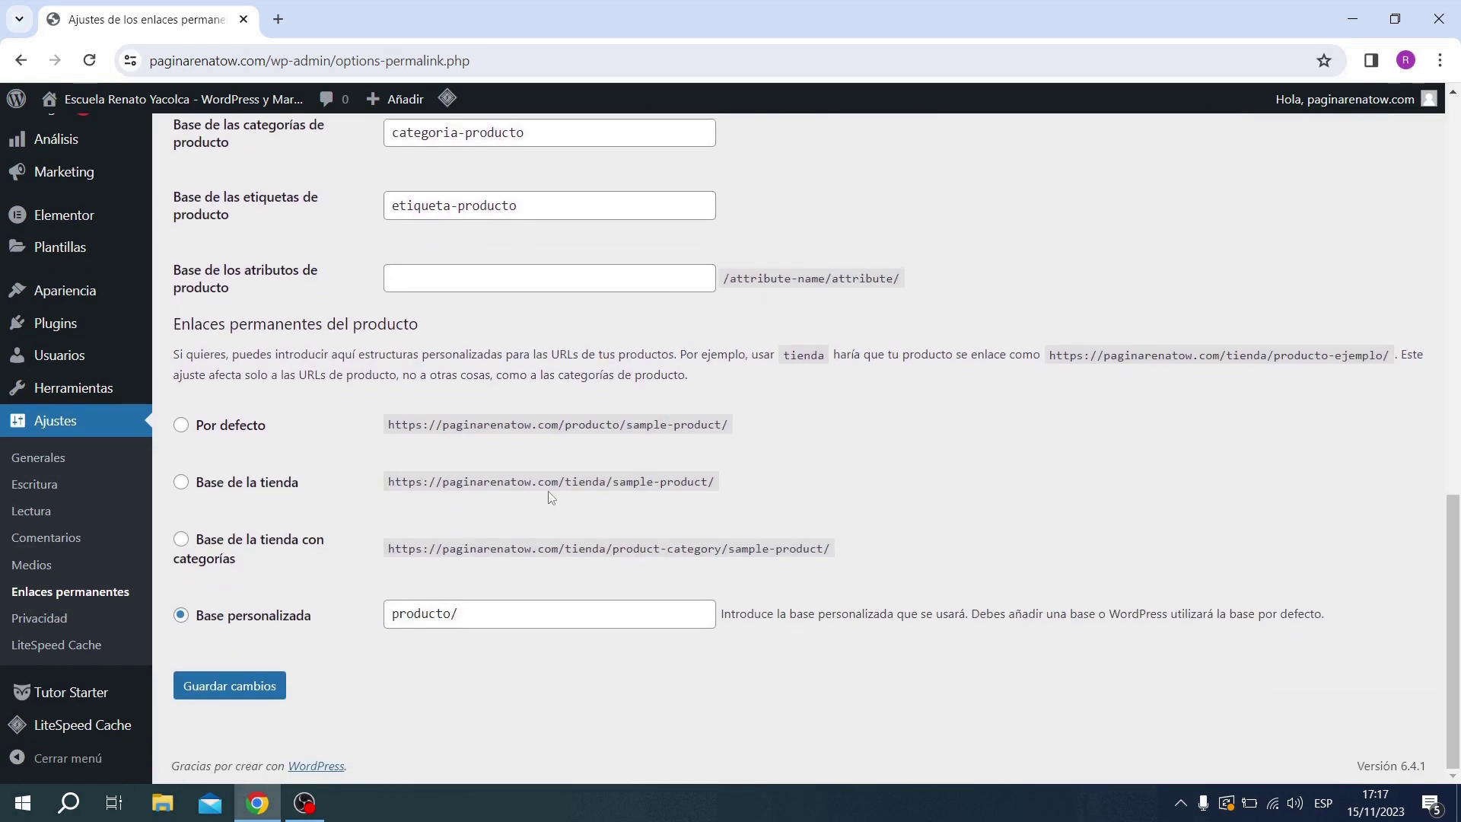
pyautogui.click(239, 690)
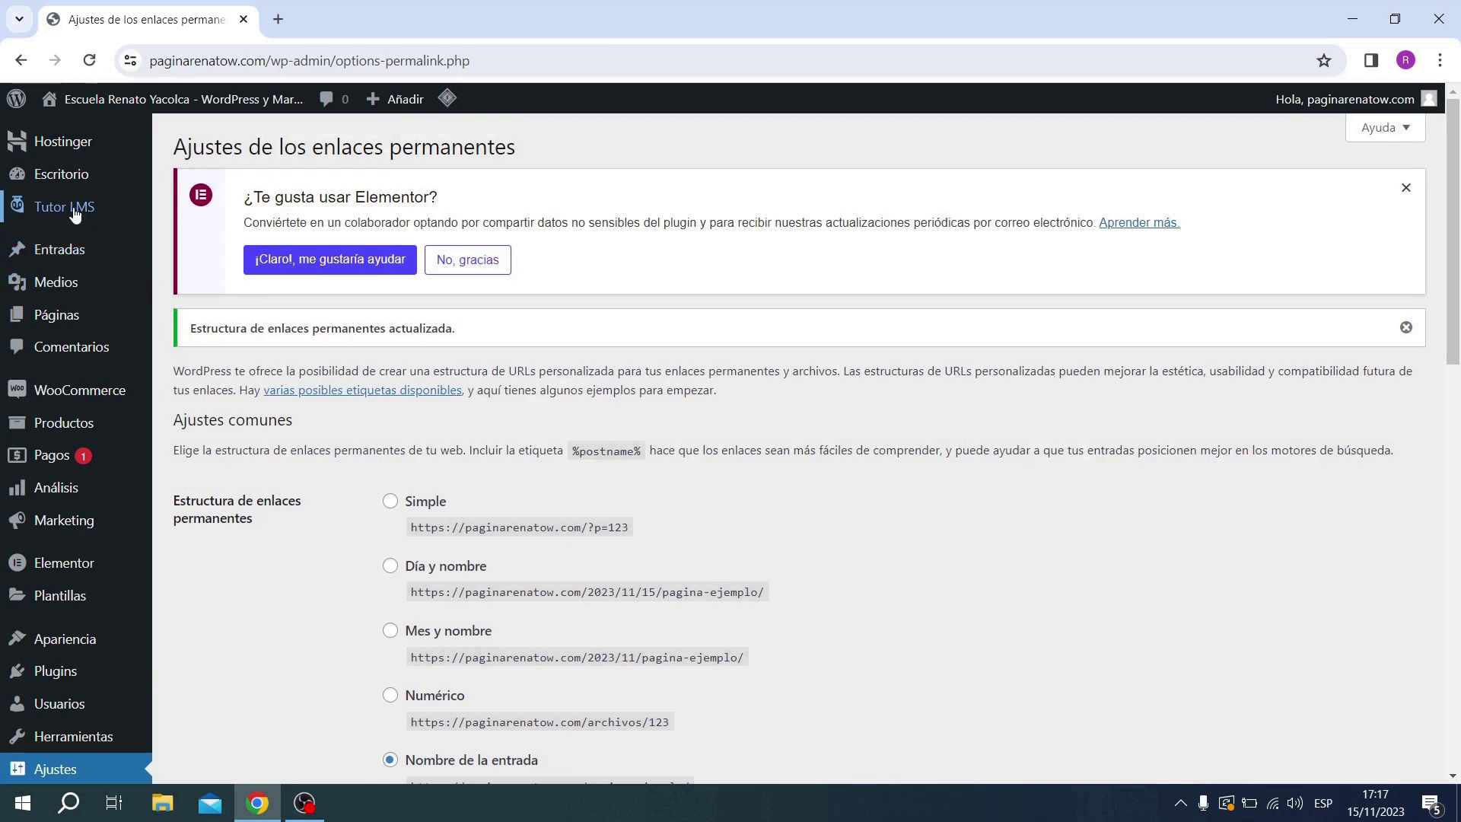
# Open the Tutor LMS plugin's settings at the General section.
pyautogui.moveTo(67, 209)
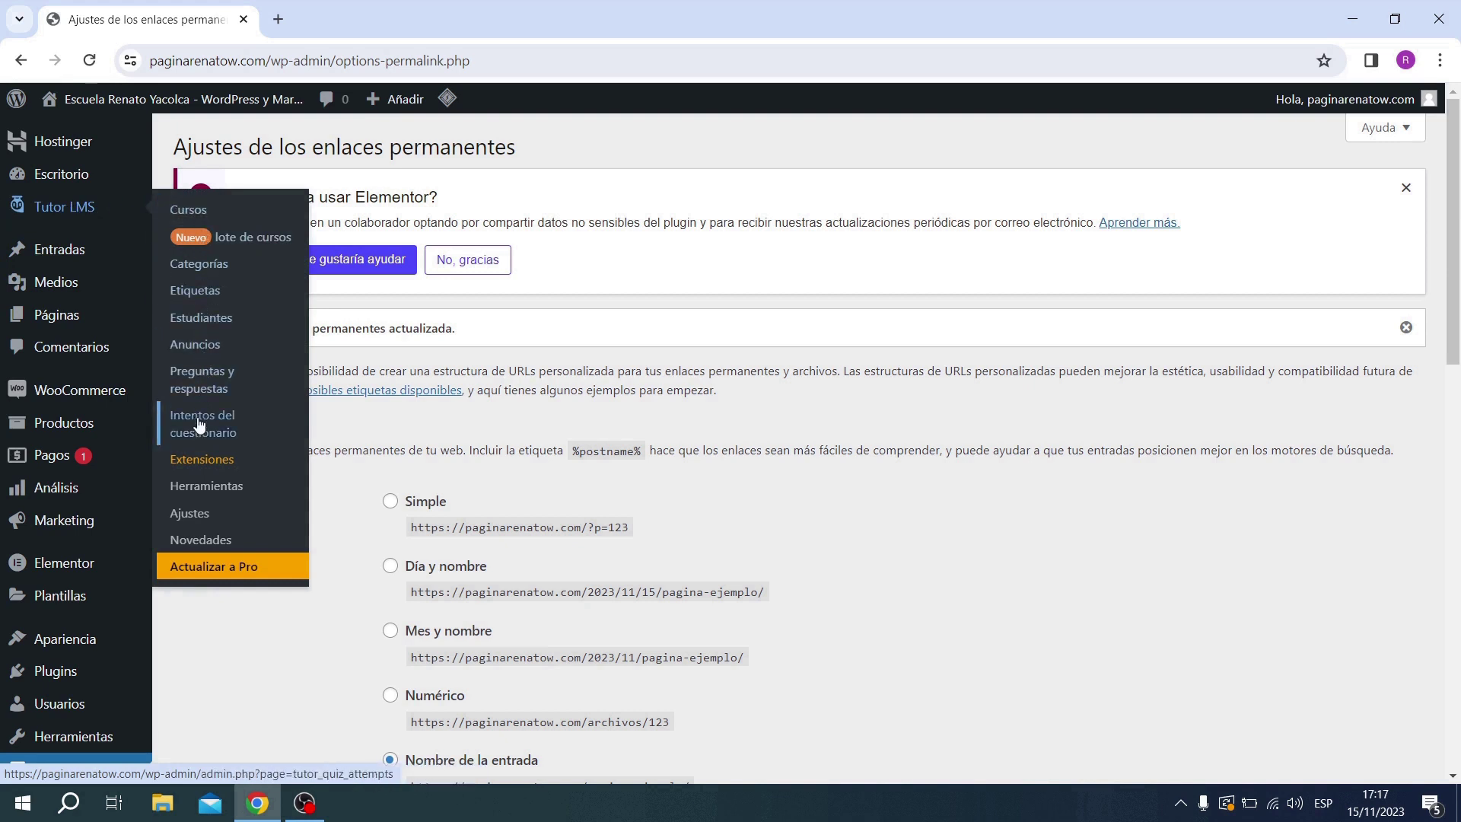
pyautogui.click(198, 516)
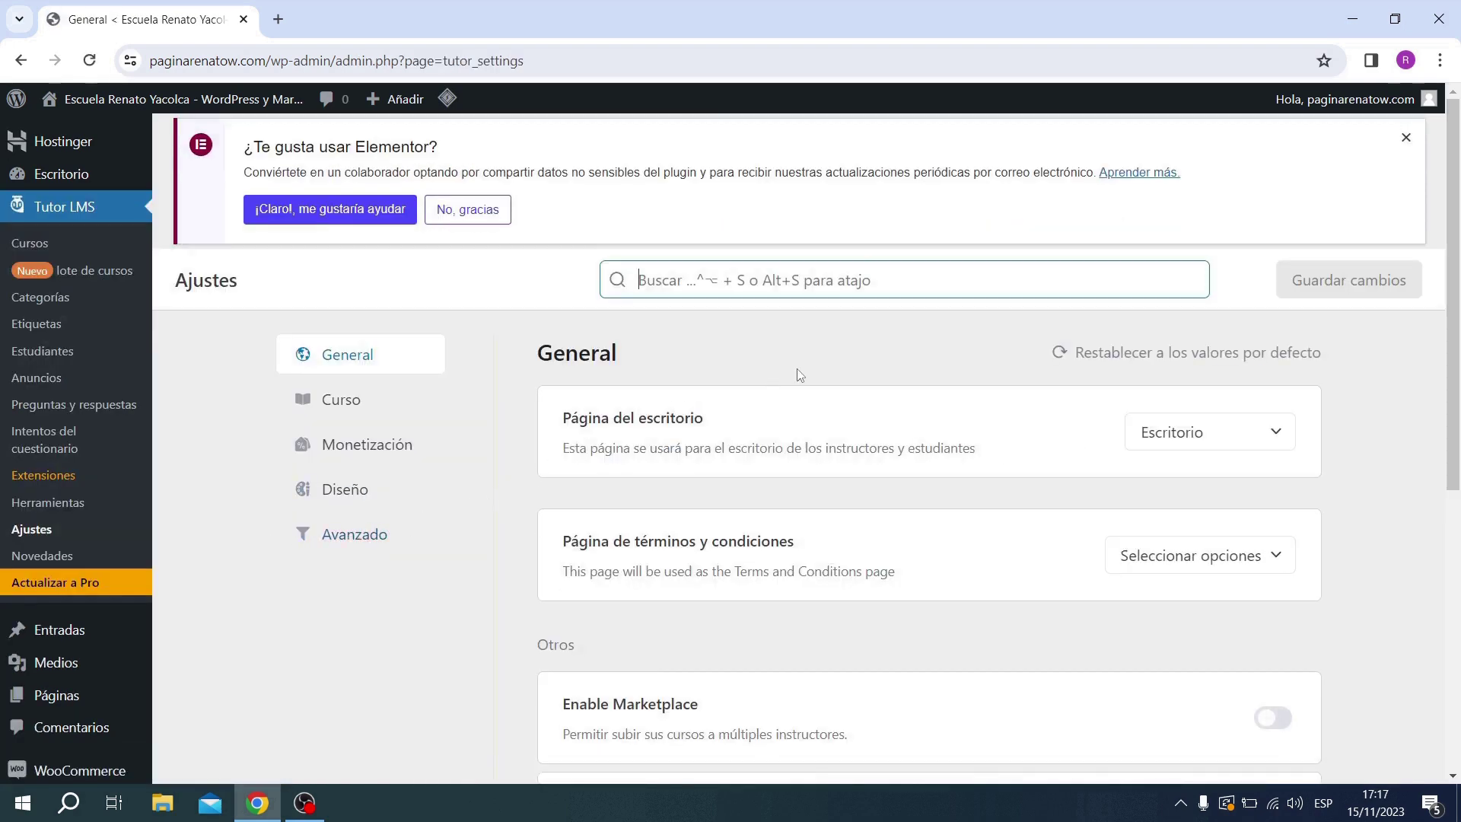
pyautogui.scroll(-1, 799, 373)
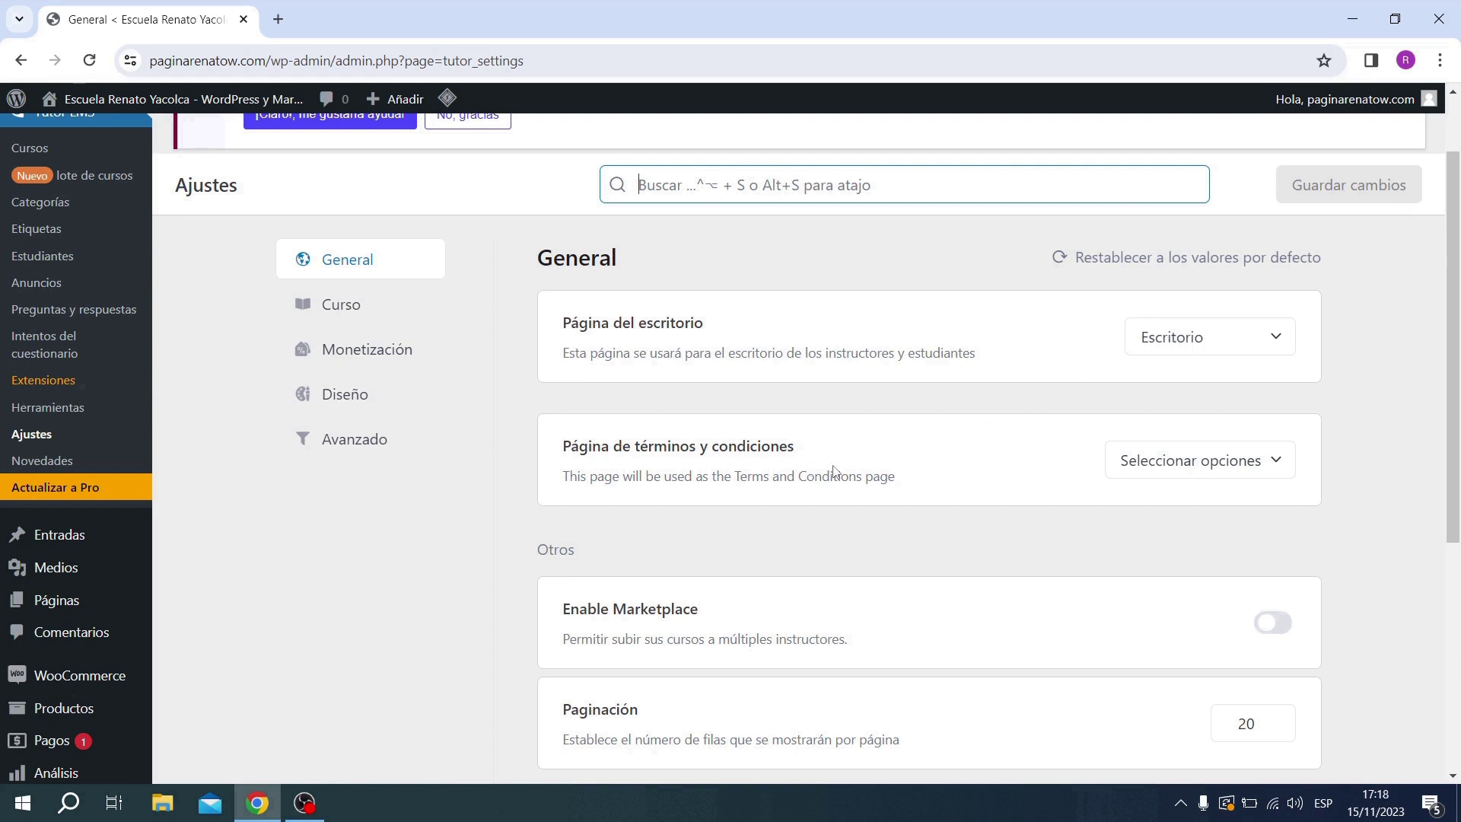
# Set the terms and conditions page (Página de términos y condiciones) to "Terms and Conditions" and save the general Tutor LMS settings.
pyautogui.click(1227, 469)
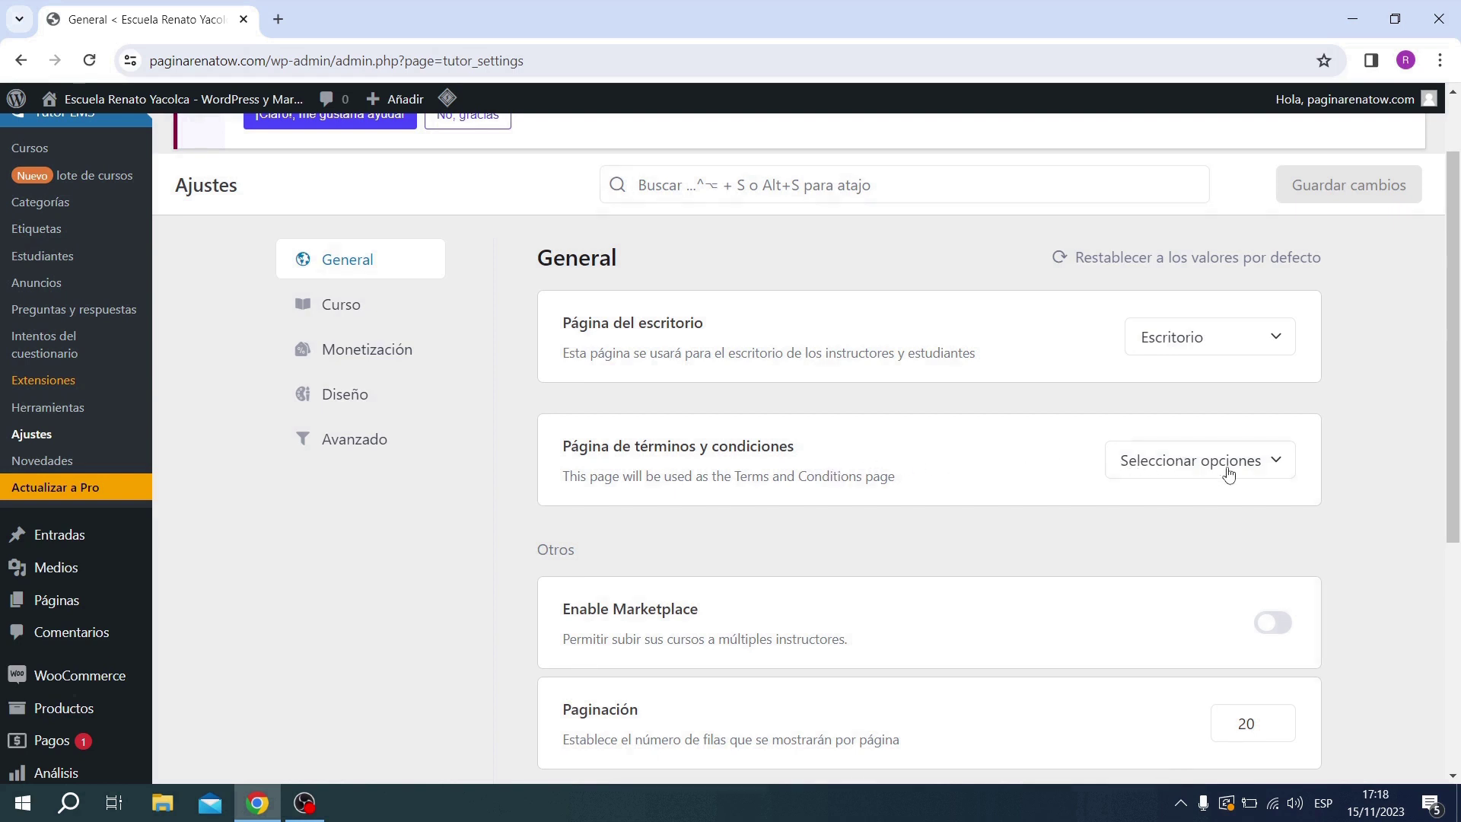
pyautogui.scroll(-5, 1229, 563)
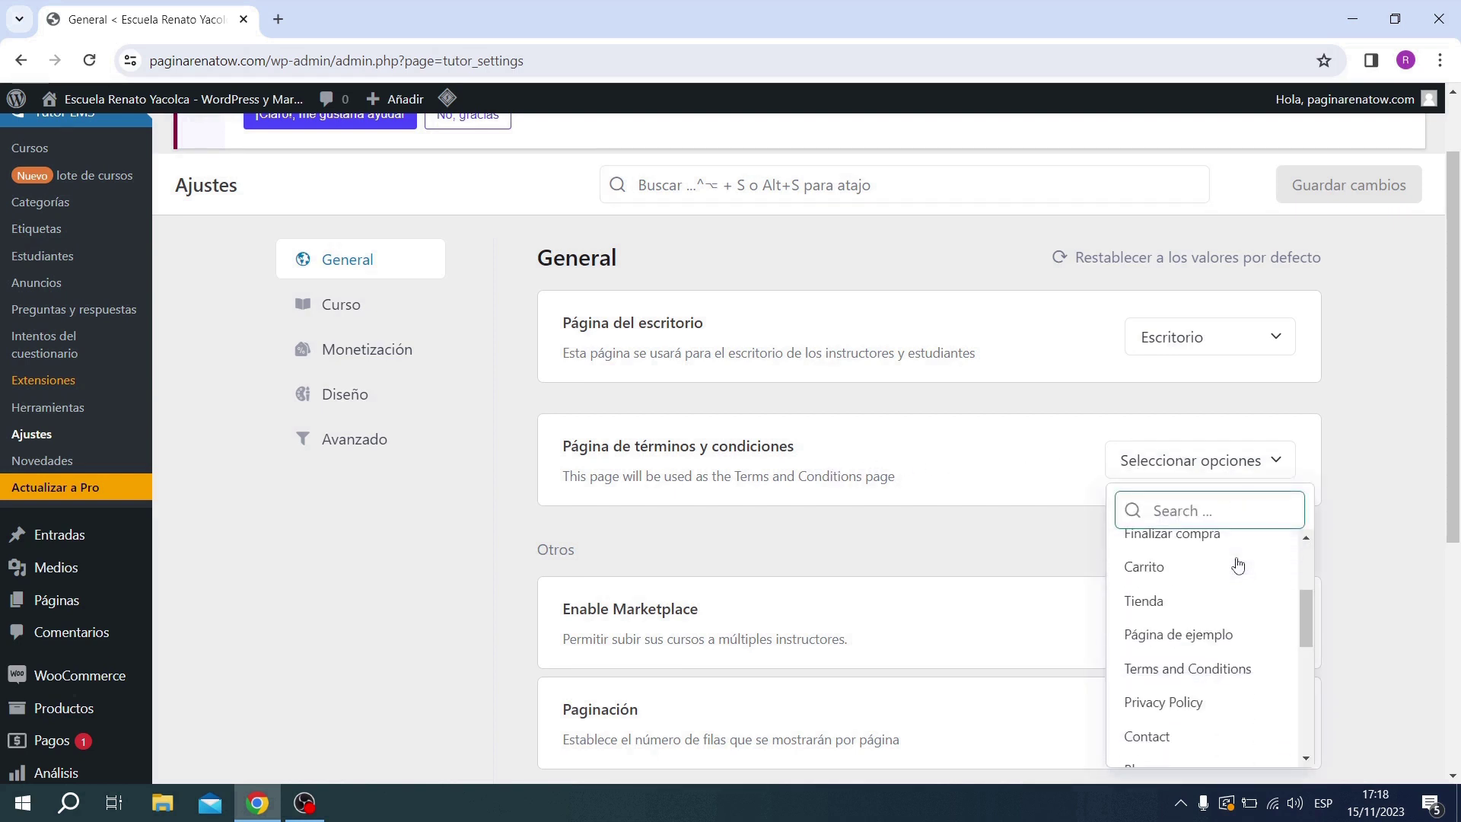
pyautogui.click(1197, 670)
pyautogui.scroll(-1, 1064, 493)
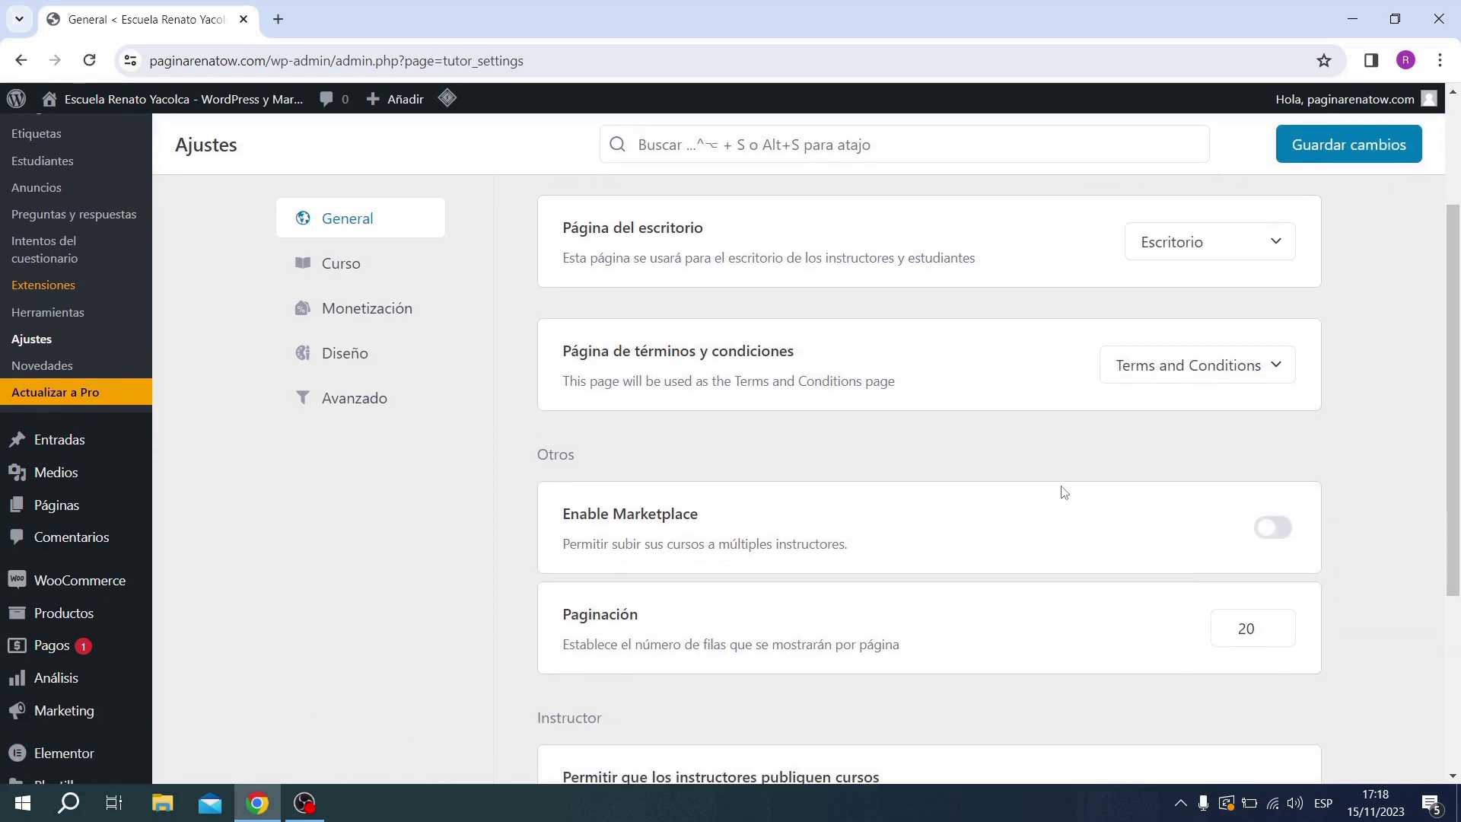
pyautogui.scroll(-1, 1064, 492)
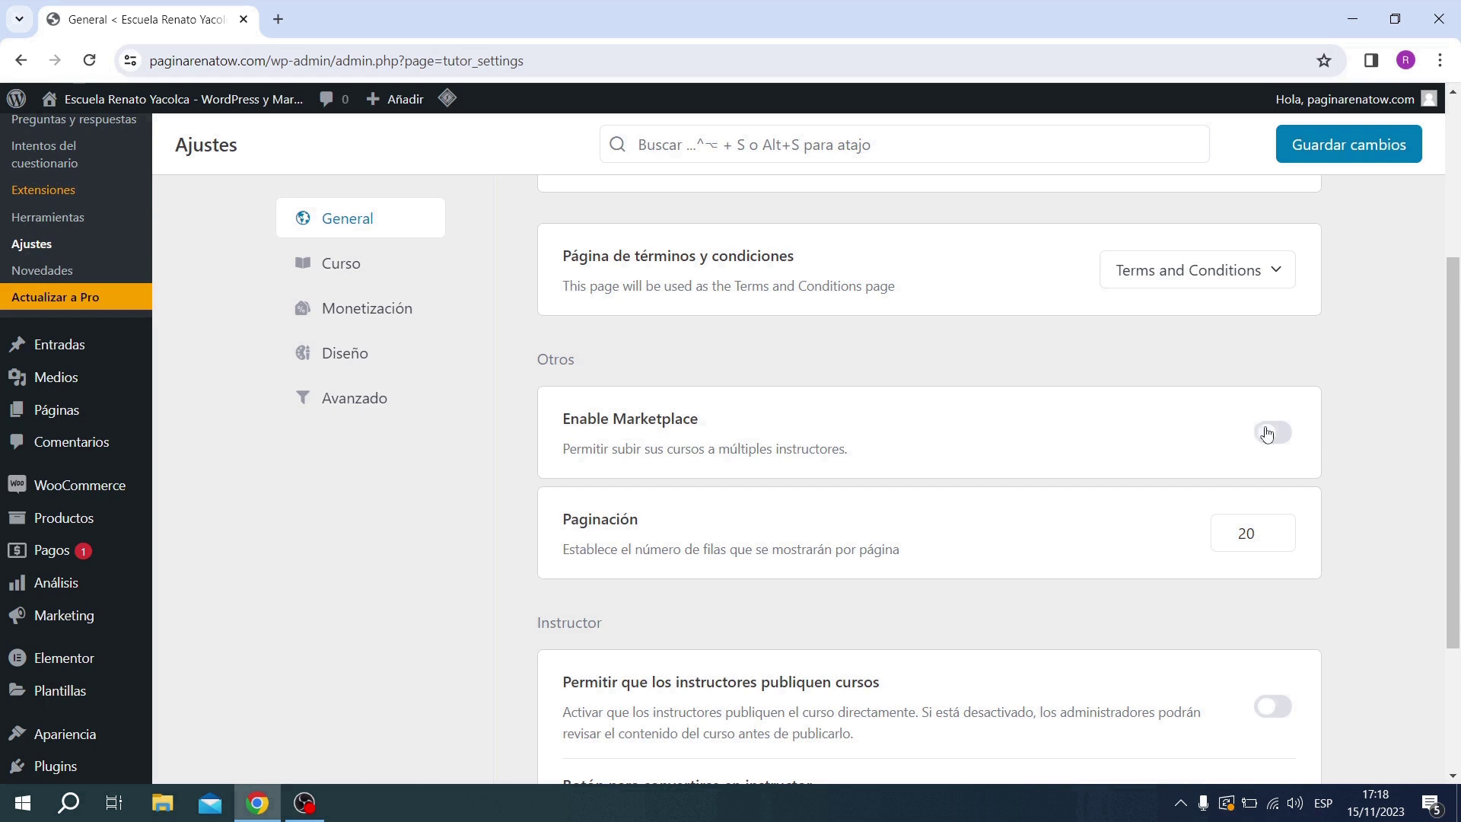
pyautogui.scroll(-1, 1187, 438)
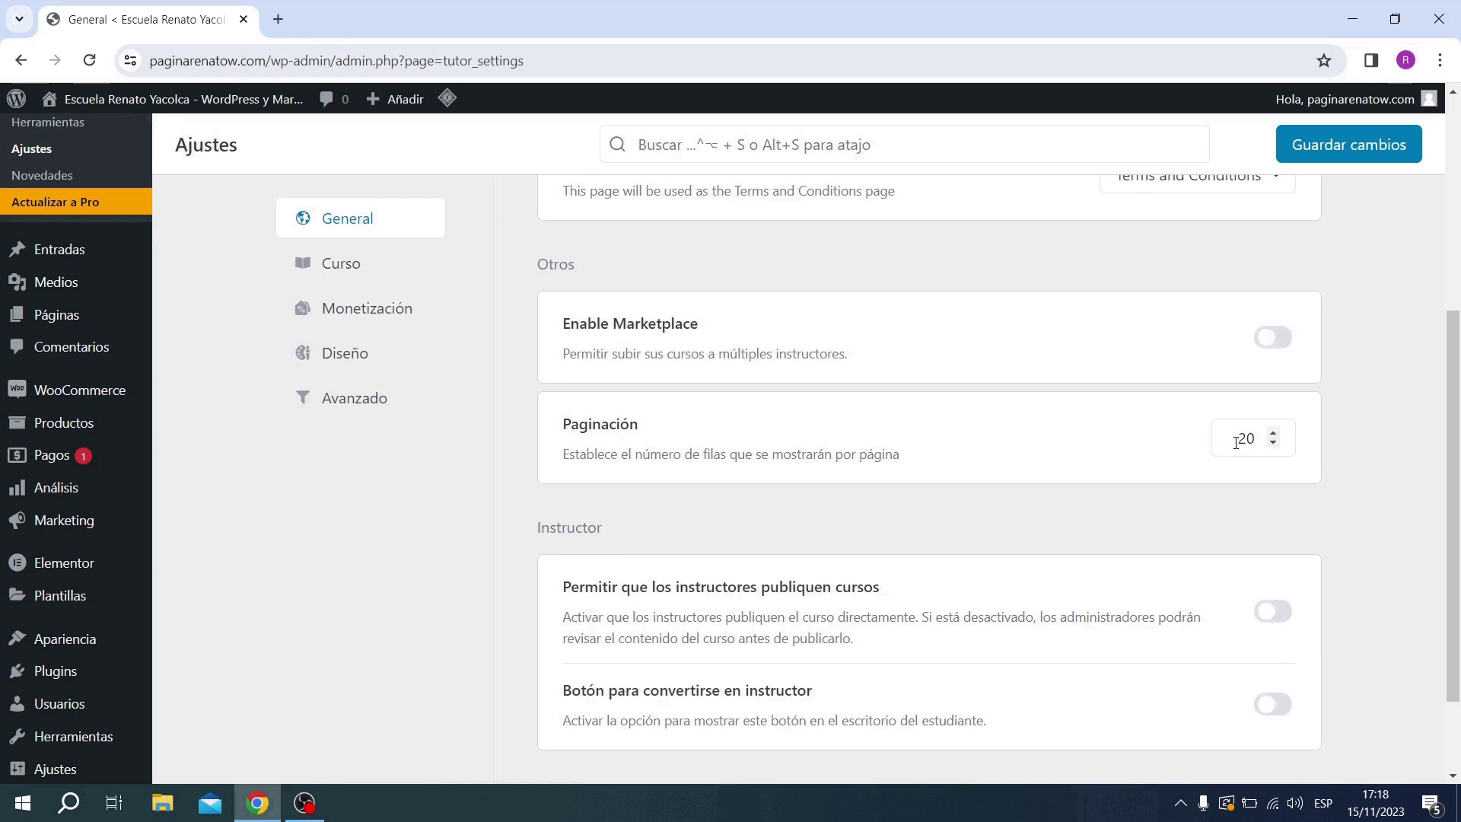
pyautogui.scroll(-2, 1126, 439)
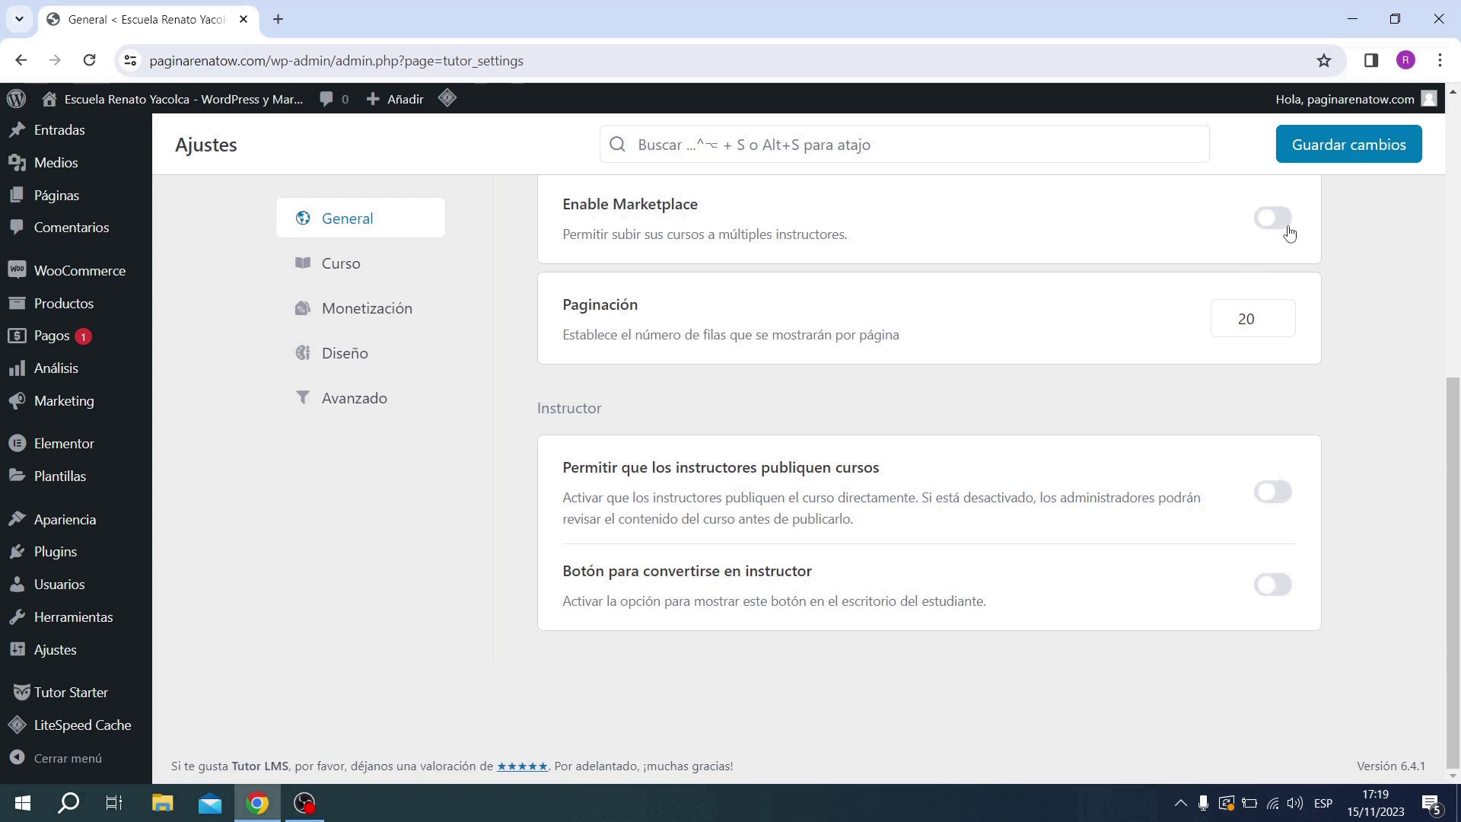
pyautogui.click(1345, 145)
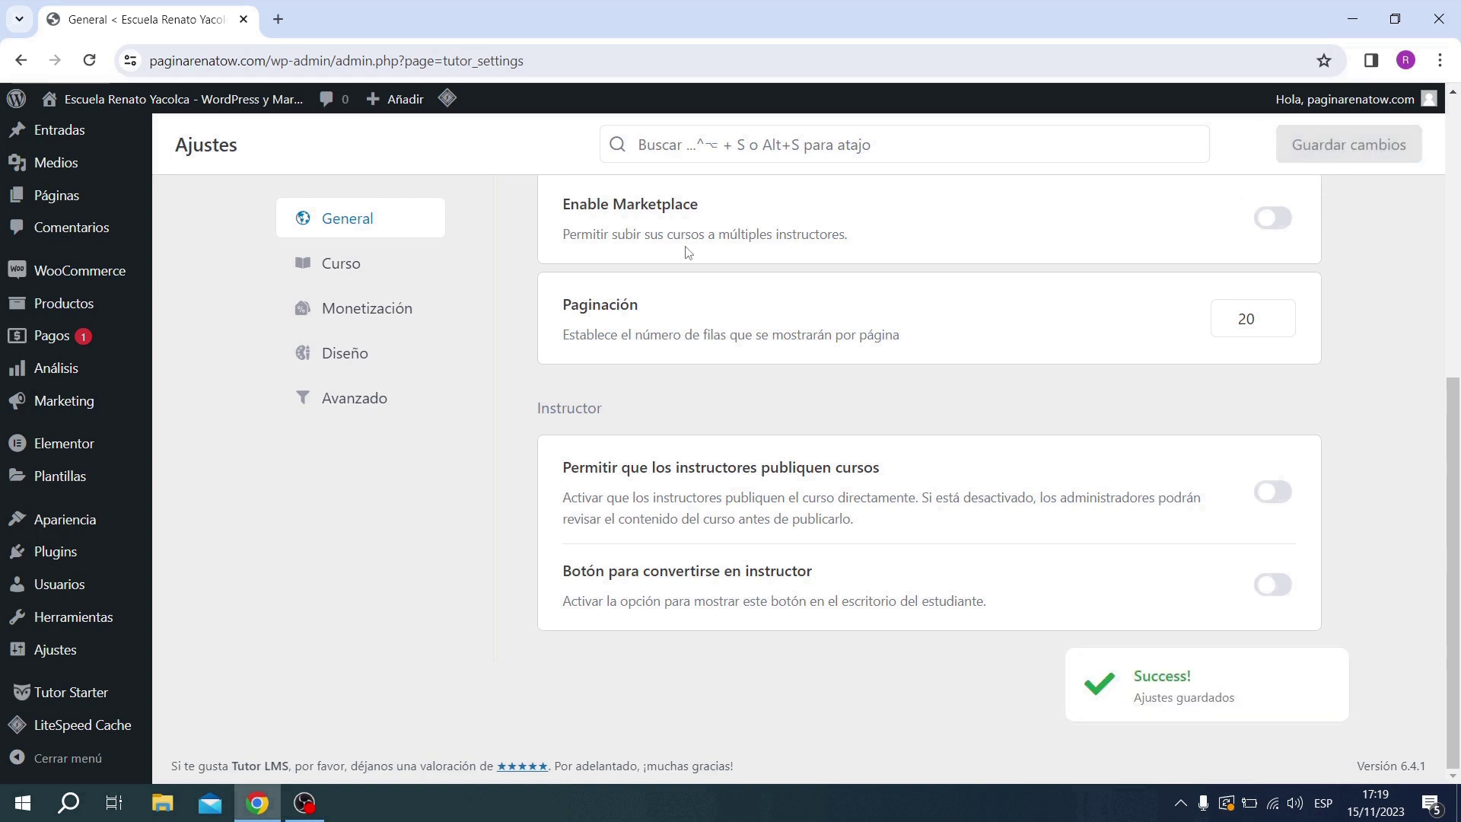
# Enable "Acceso al contenido del curso" in the Curso section of the Tutor LMS settings.
pyautogui.click(352, 268)
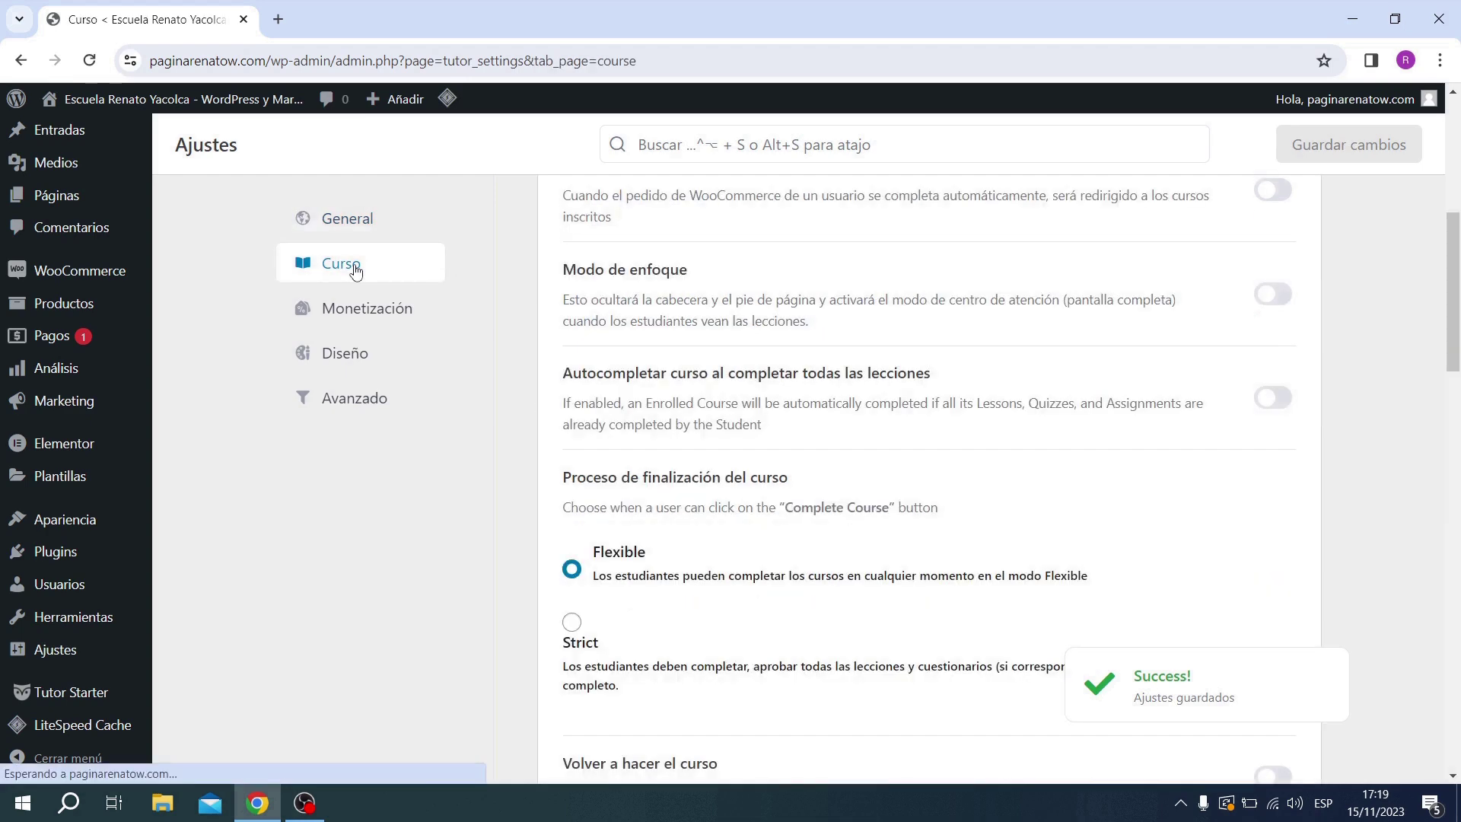
pyautogui.scroll(5, 917, 405)
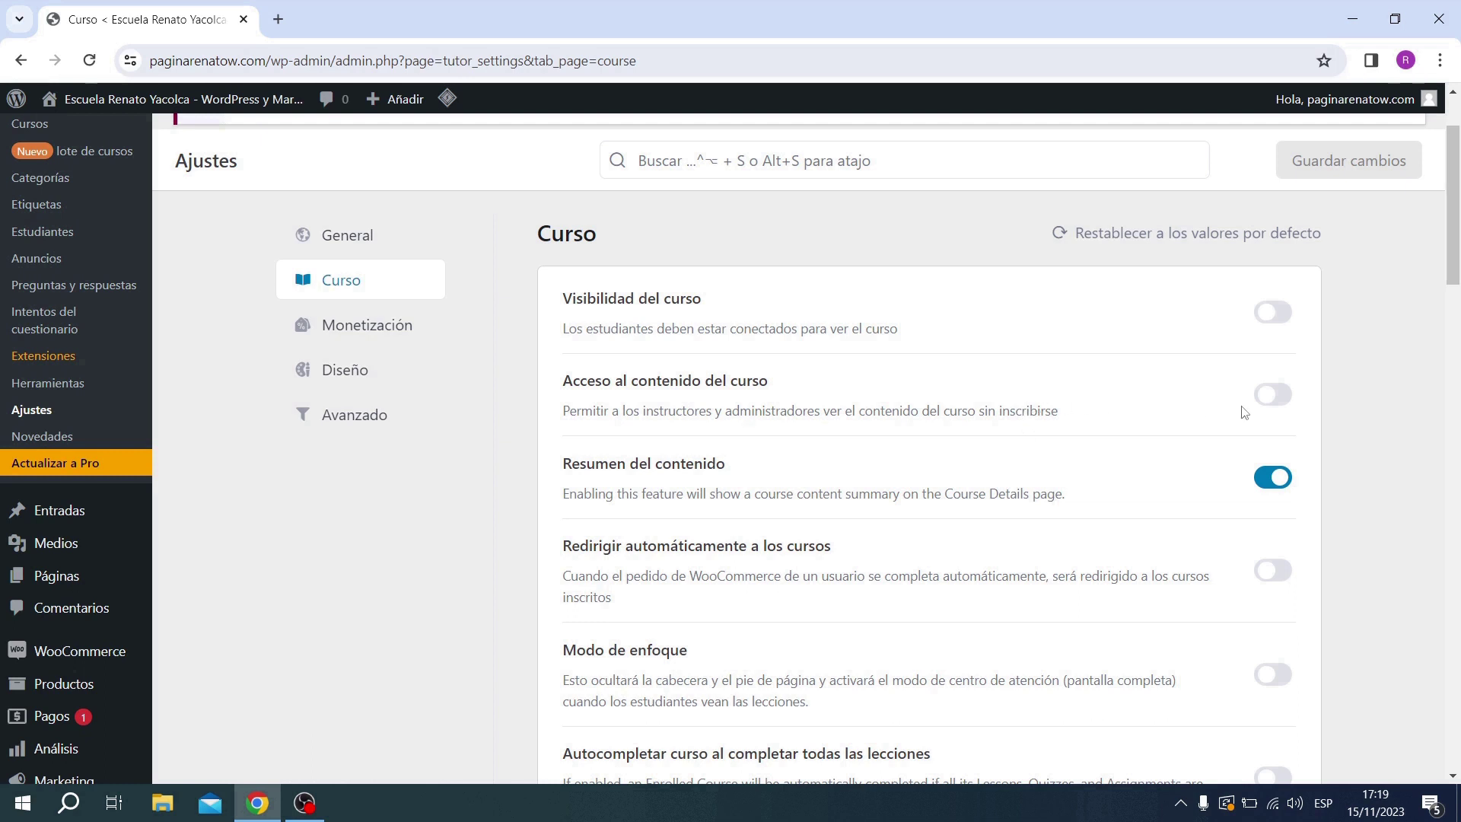
pyautogui.click(1283, 398)
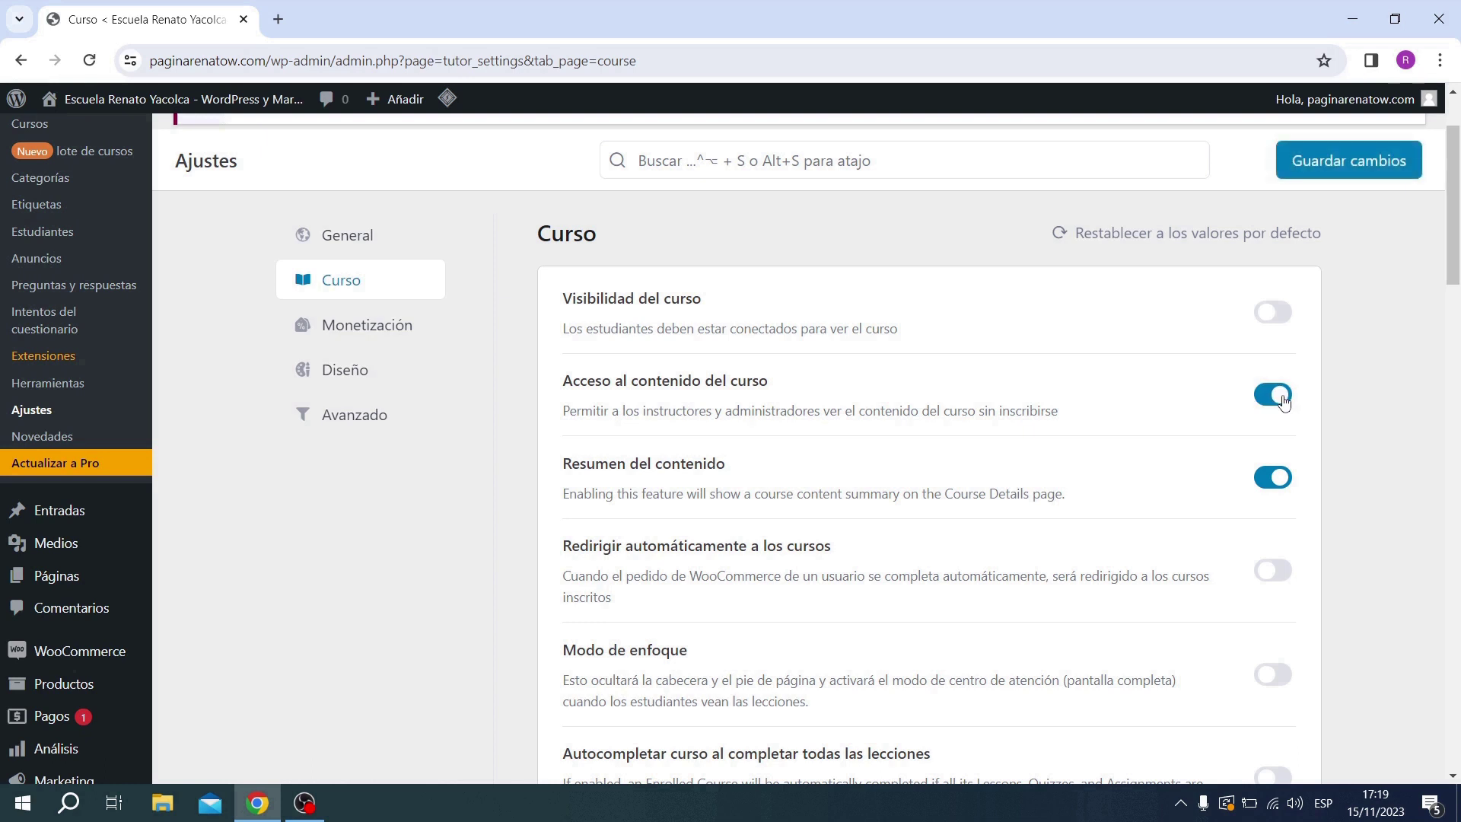
# Enable automatic redirection to courses (Redirigir automáticamente a los cursos) and the focus mode (Modo de enfoque).
pyautogui.scroll(-1, 1158, 403)
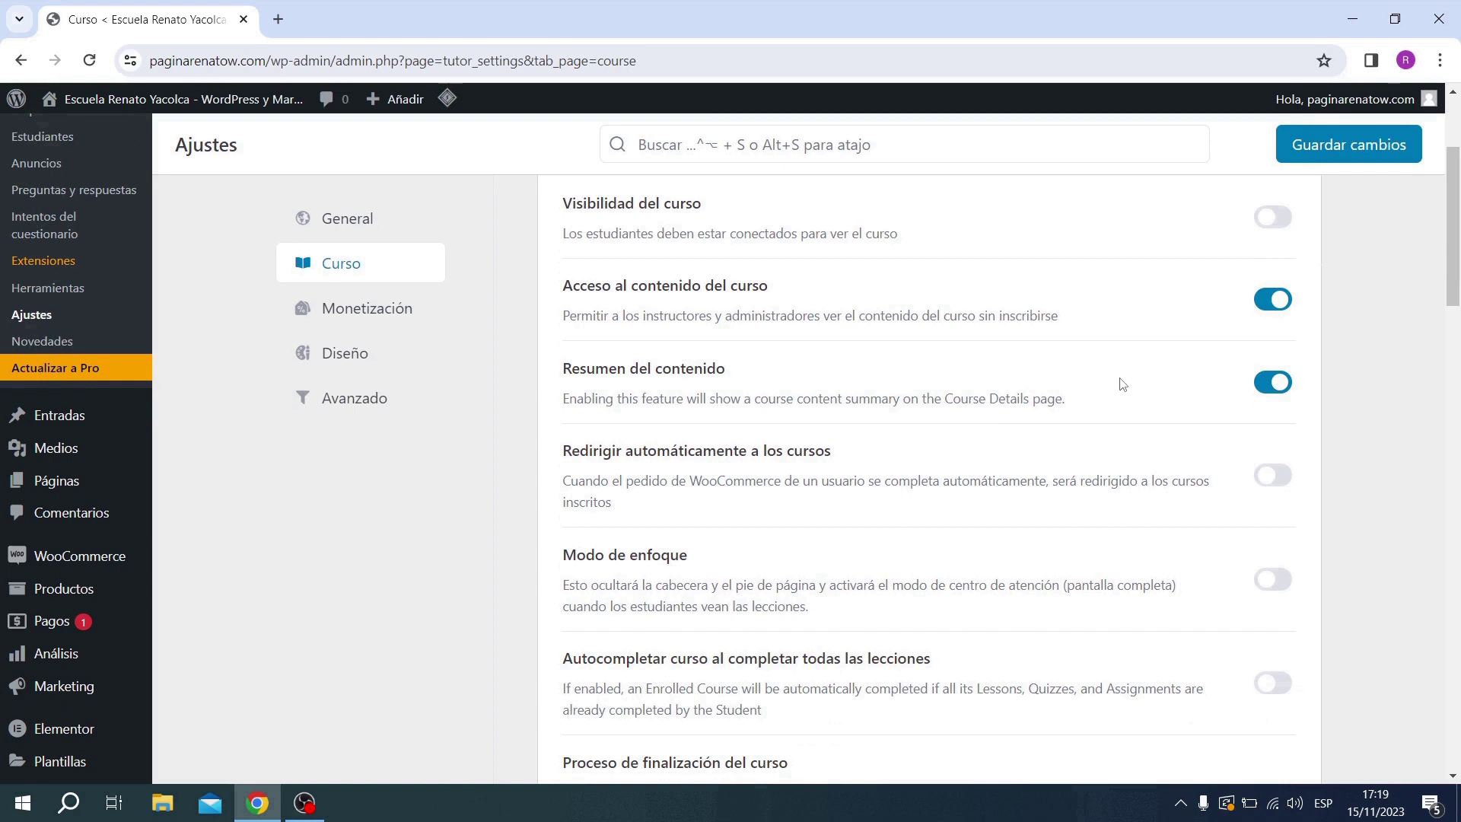
pyautogui.scroll(-1, 1125, 378)
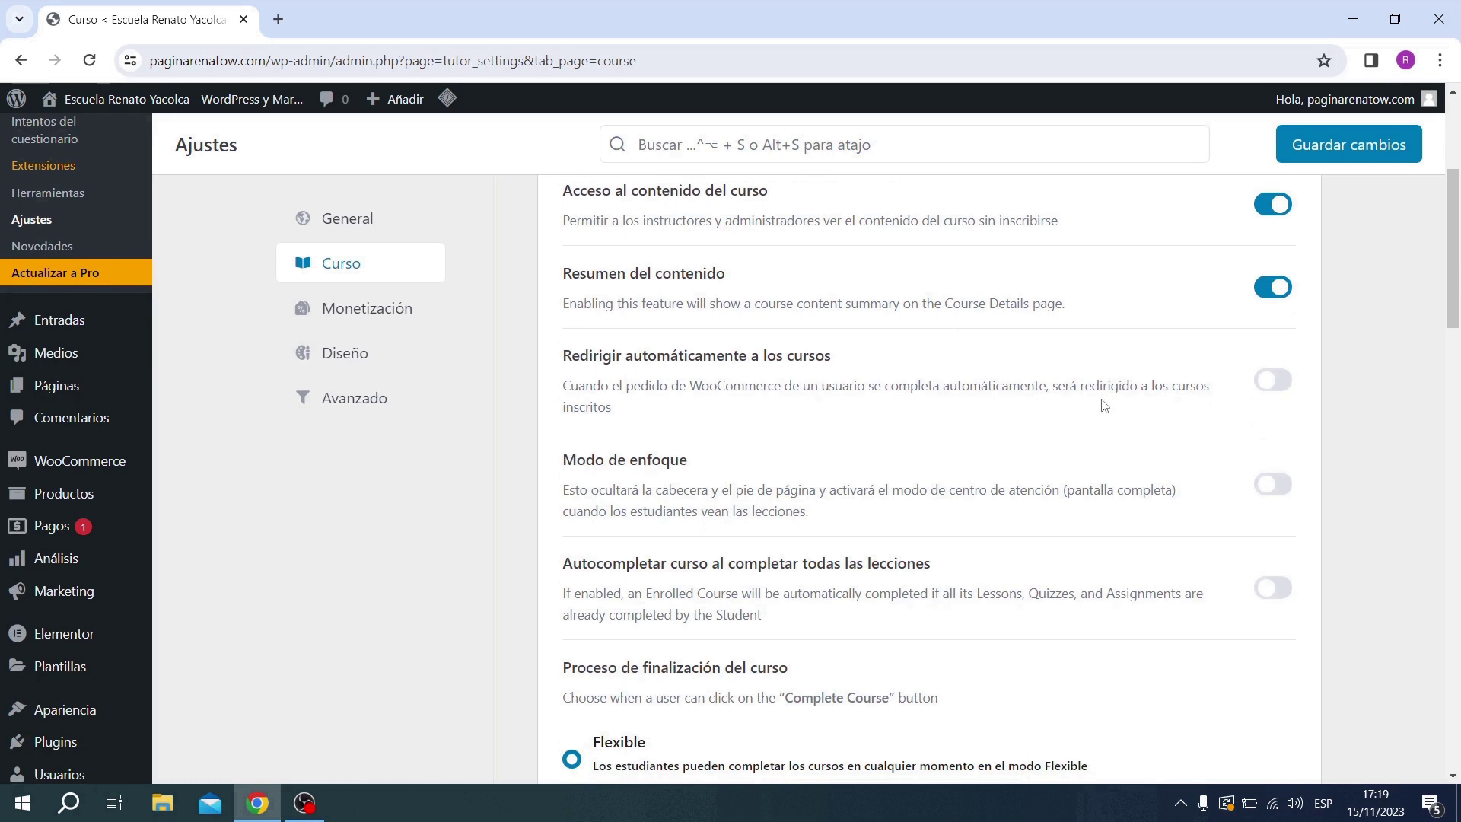
pyautogui.click(1283, 380)
pyautogui.scroll(-3, 1320, 374)
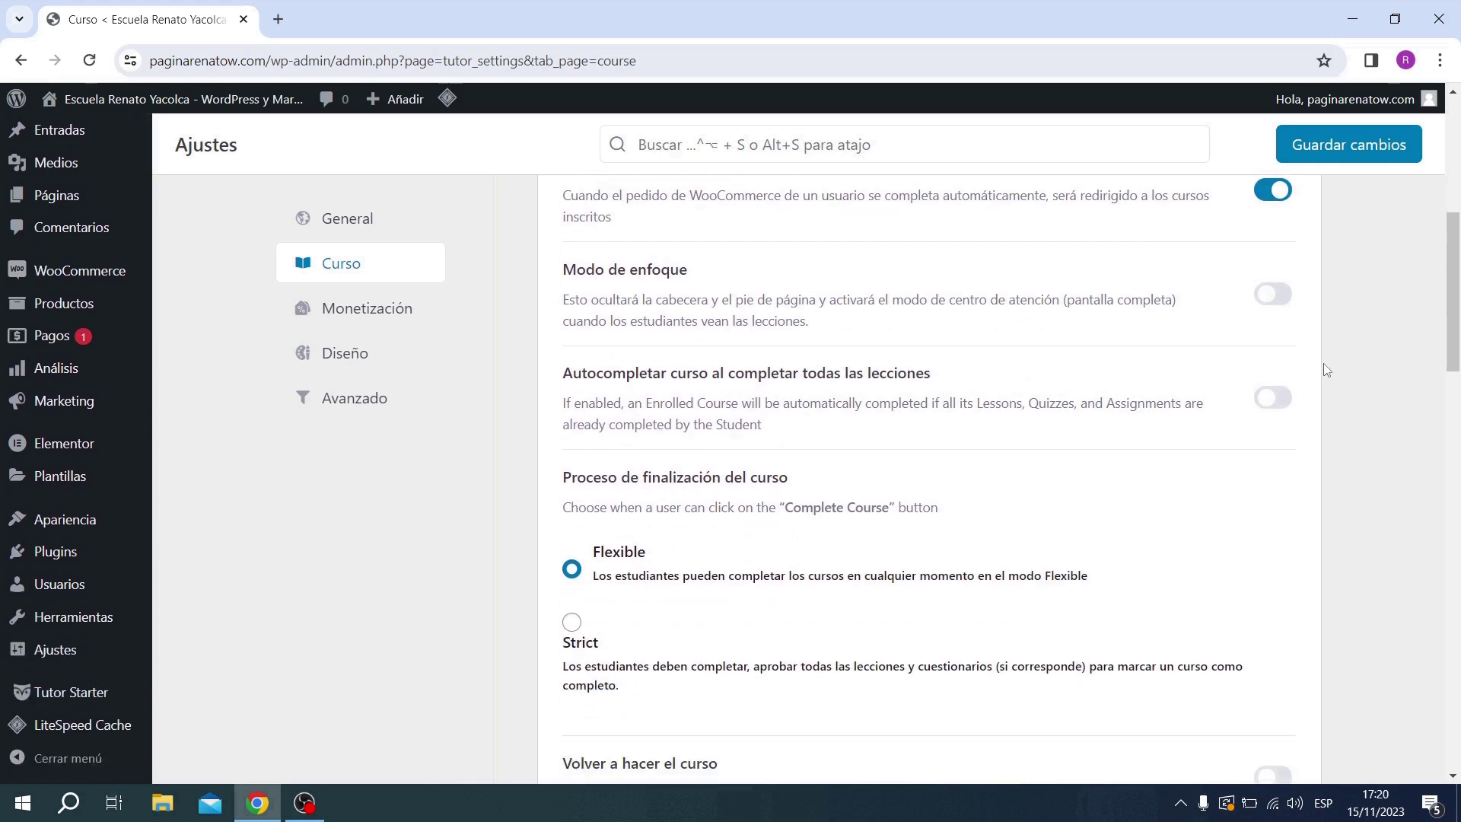
pyautogui.click(1282, 296)
# Enable comments in lessons (Activar comentarios en lecciones) and set the action for expired quiz time to Auto Submit.
pyautogui.scroll(-1, 1180, 317)
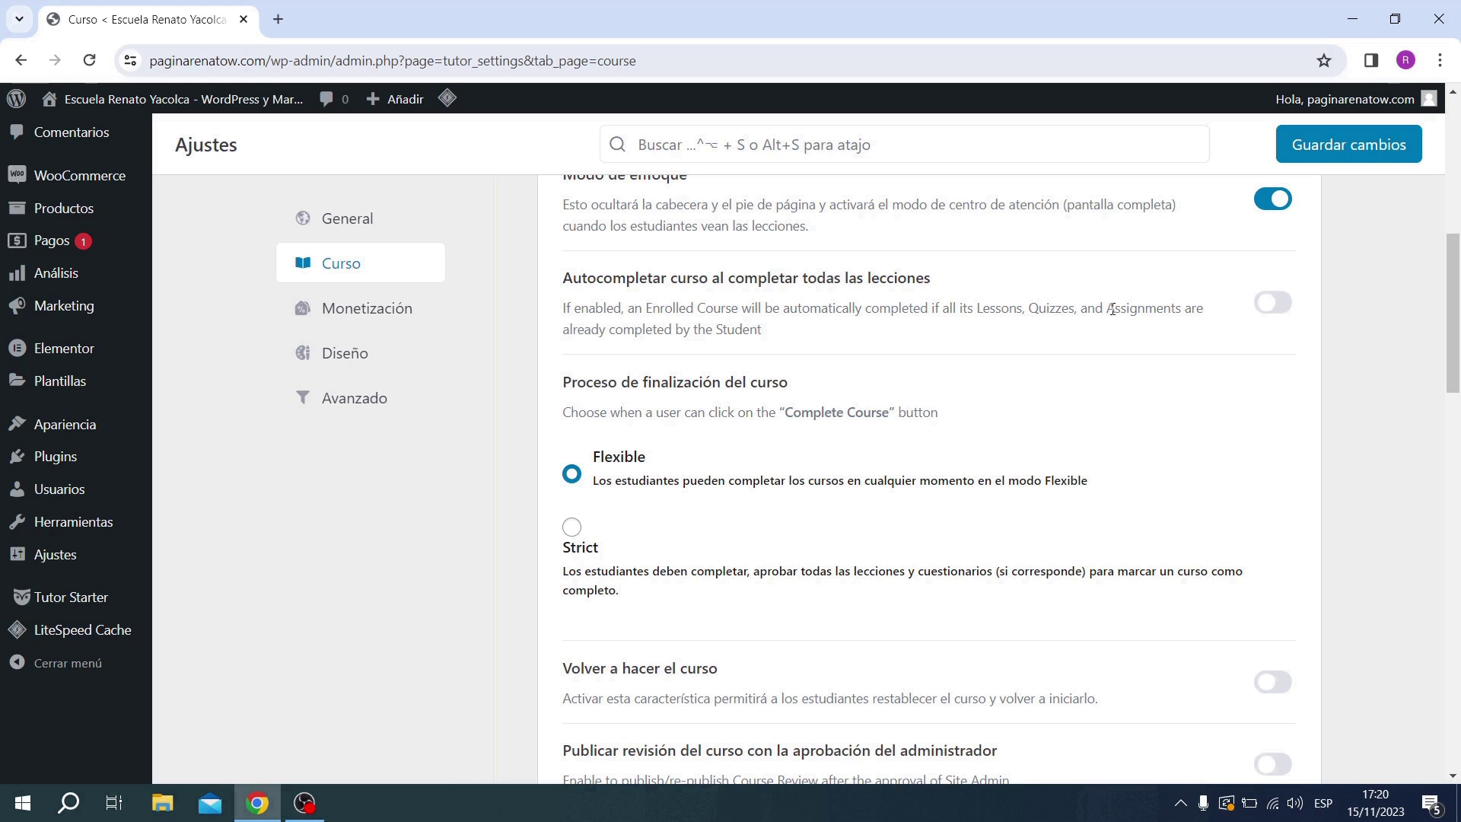
pyautogui.scroll(-1, 1112, 309)
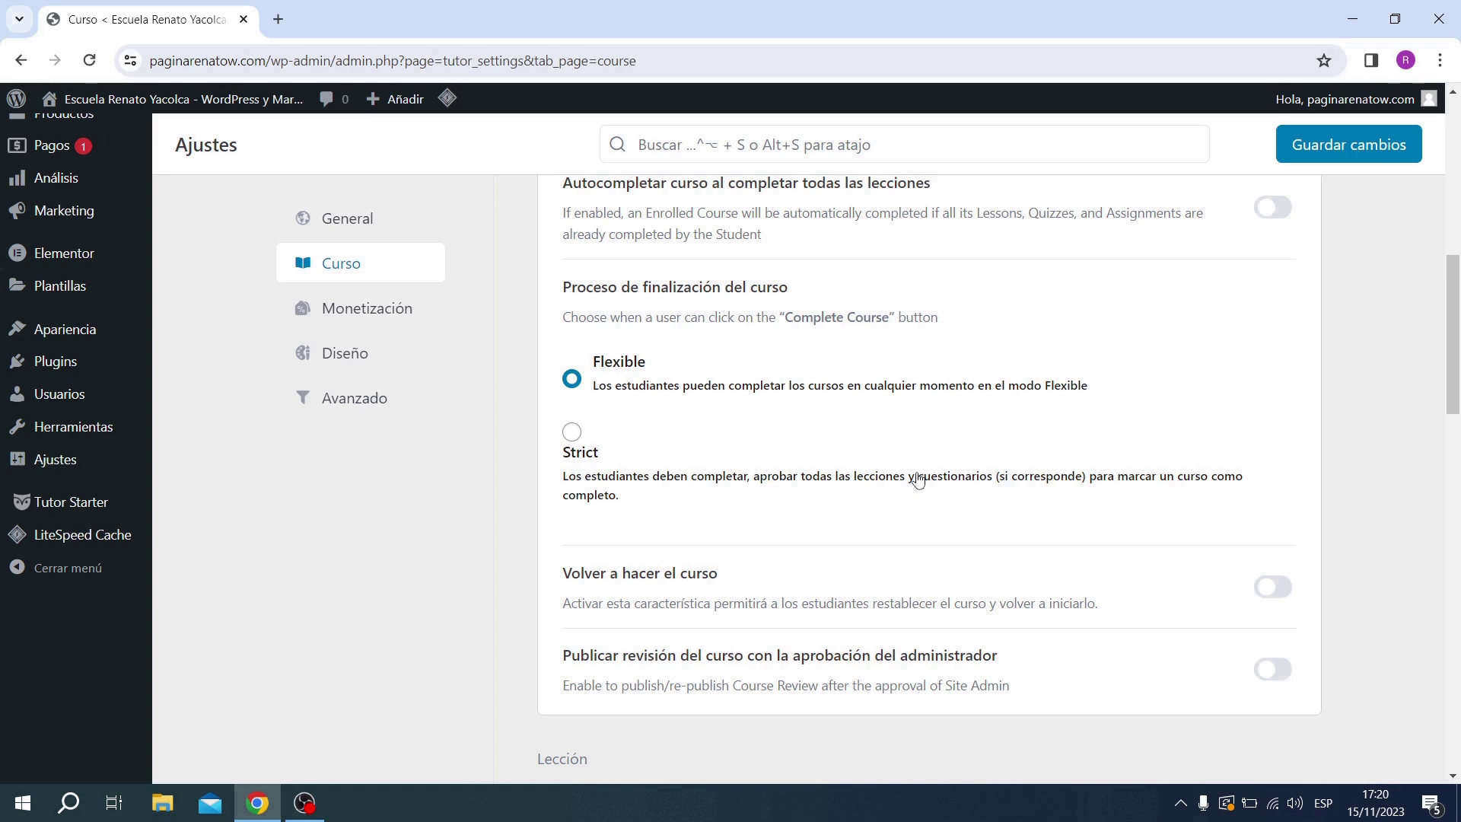
pyautogui.scroll(-1, 1035, 417)
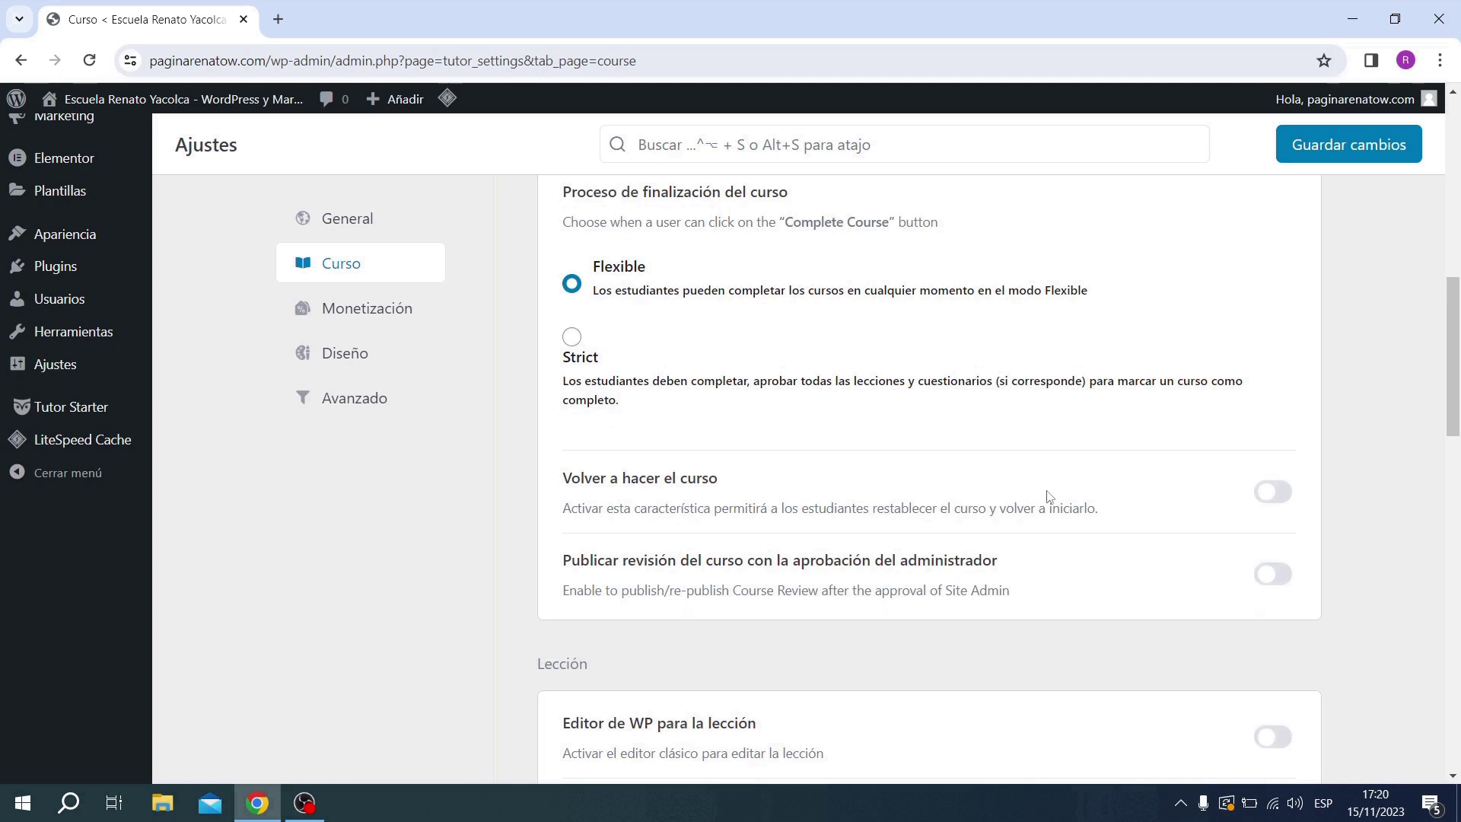
pyautogui.scroll(-1, 1172, 453)
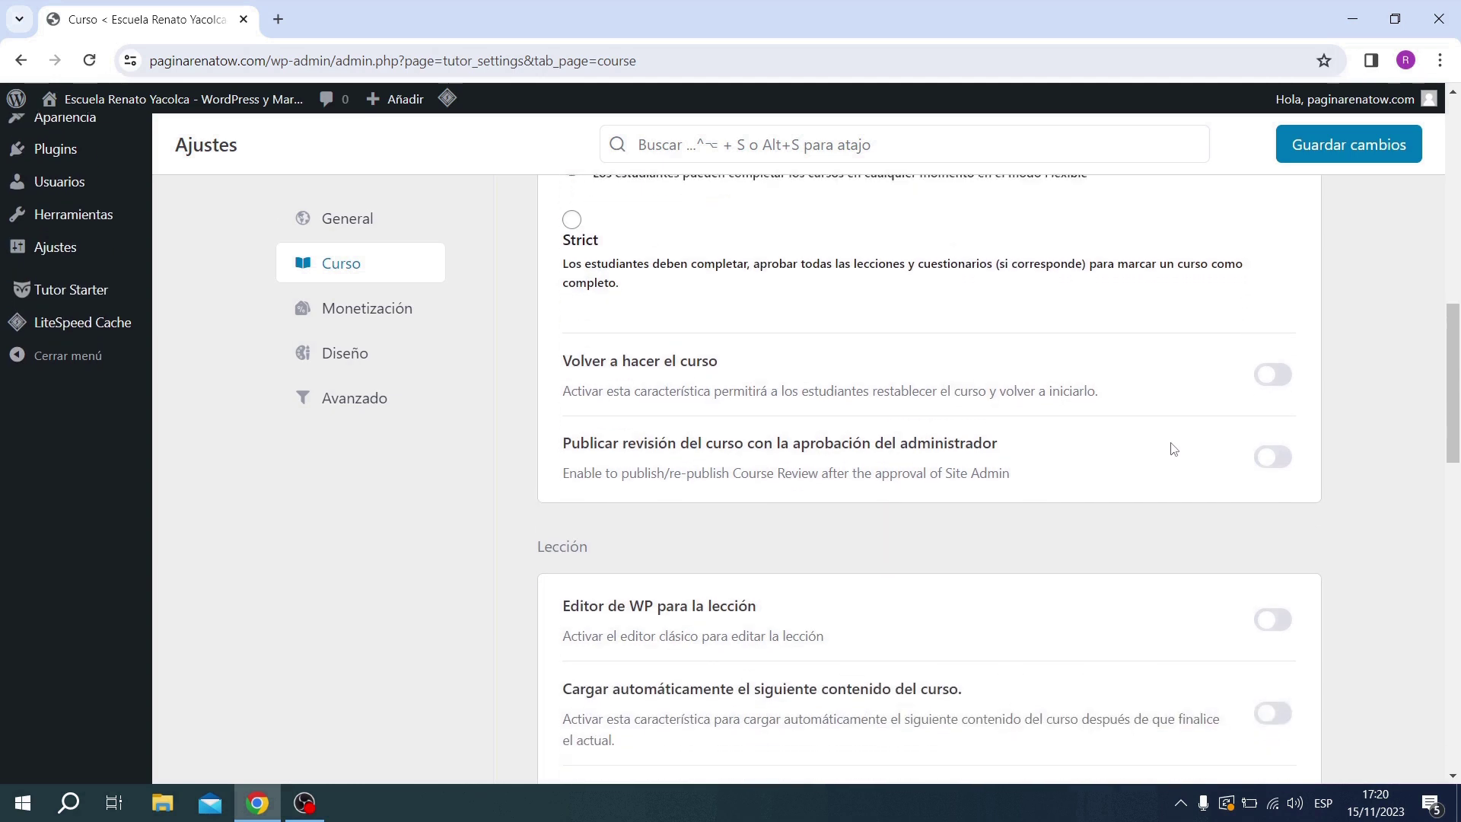
pyautogui.scroll(-1, 1172, 449)
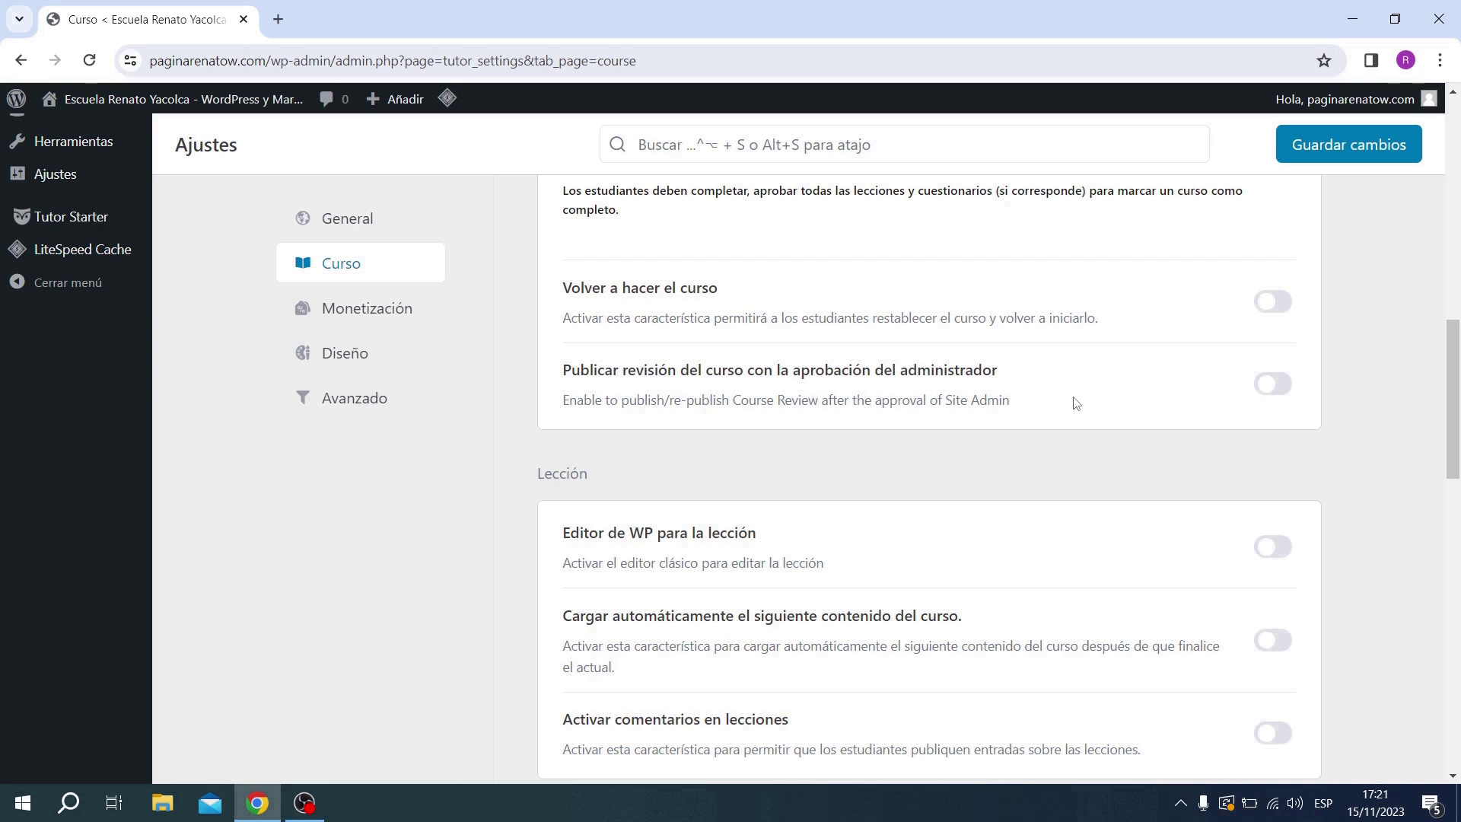
pyautogui.scroll(-3, 1075, 400)
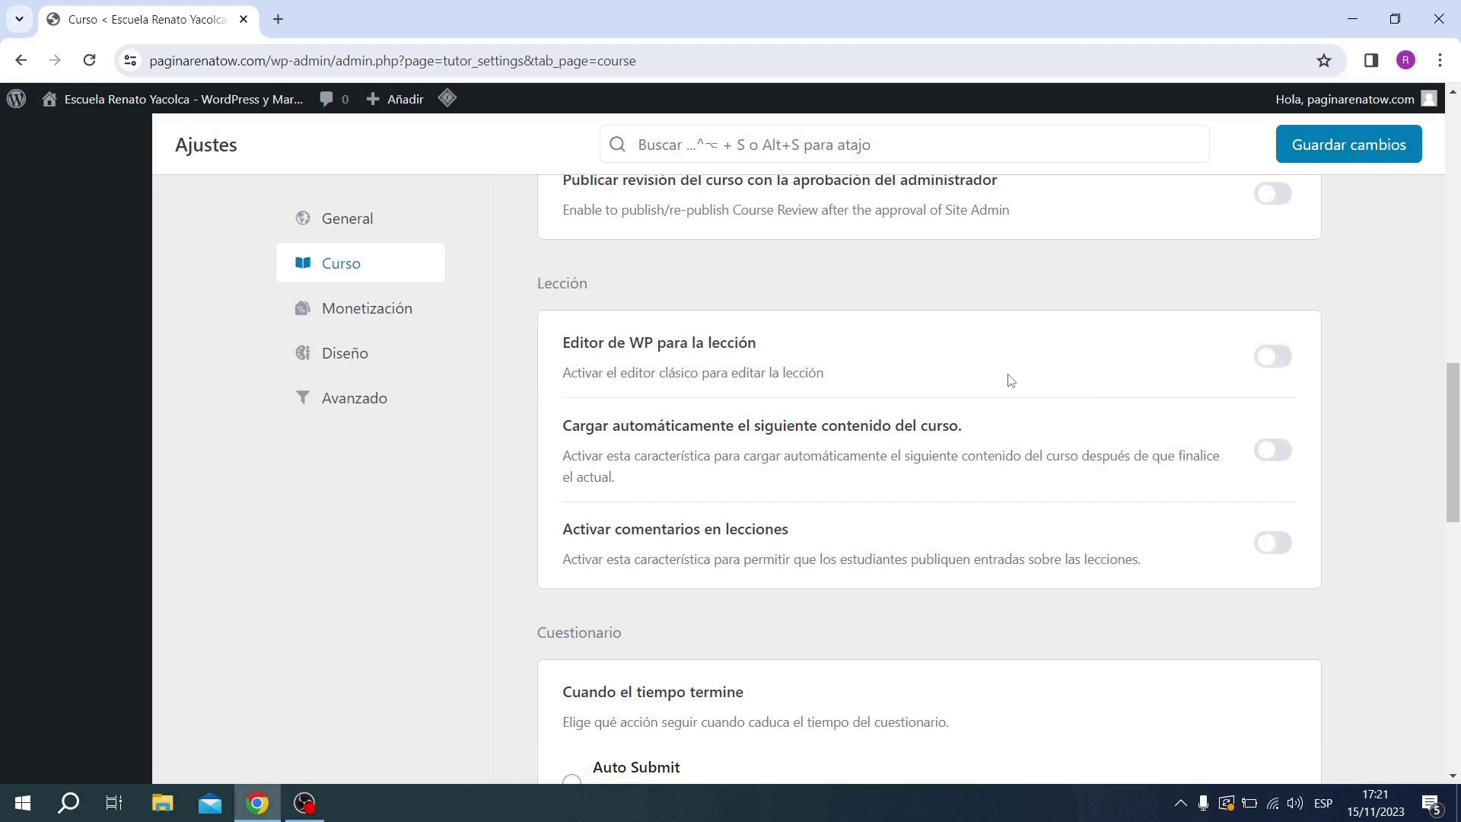
pyautogui.scroll(-1, 1014, 371)
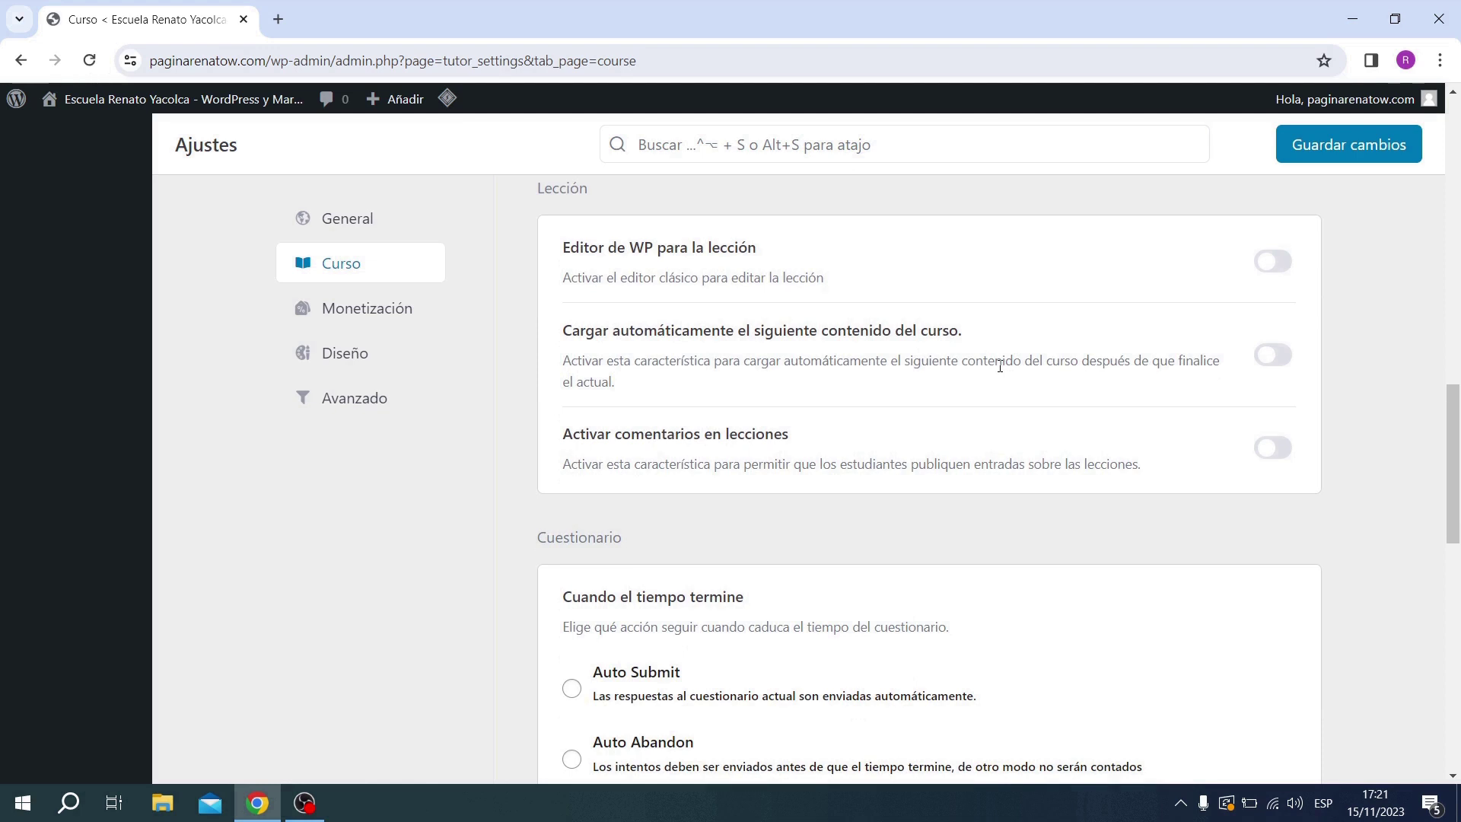
pyautogui.scroll(-1, 1000, 366)
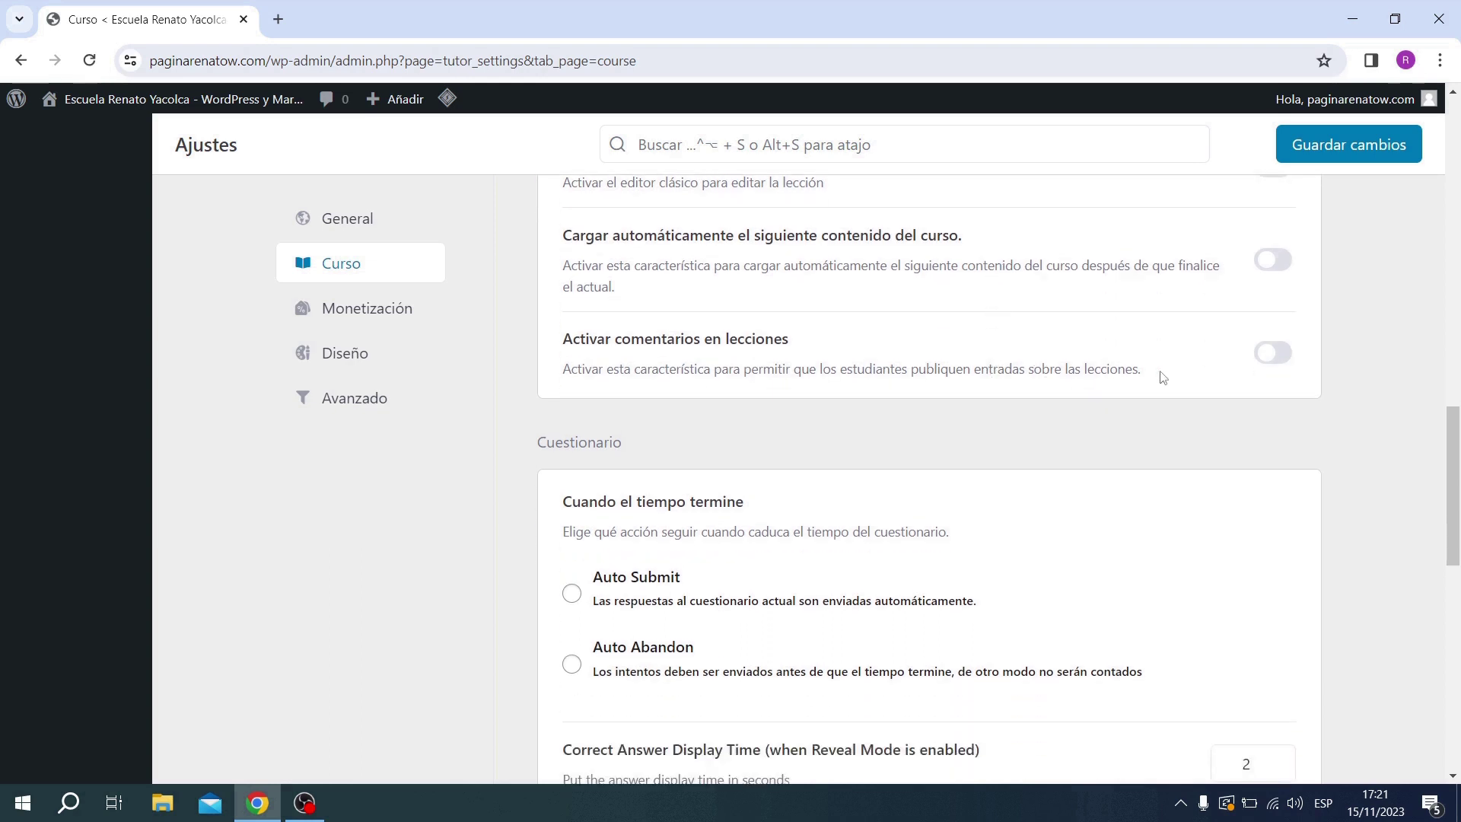
pyautogui.click(1283, 356)
pyautogui.scroll(-4, 1136, 359)
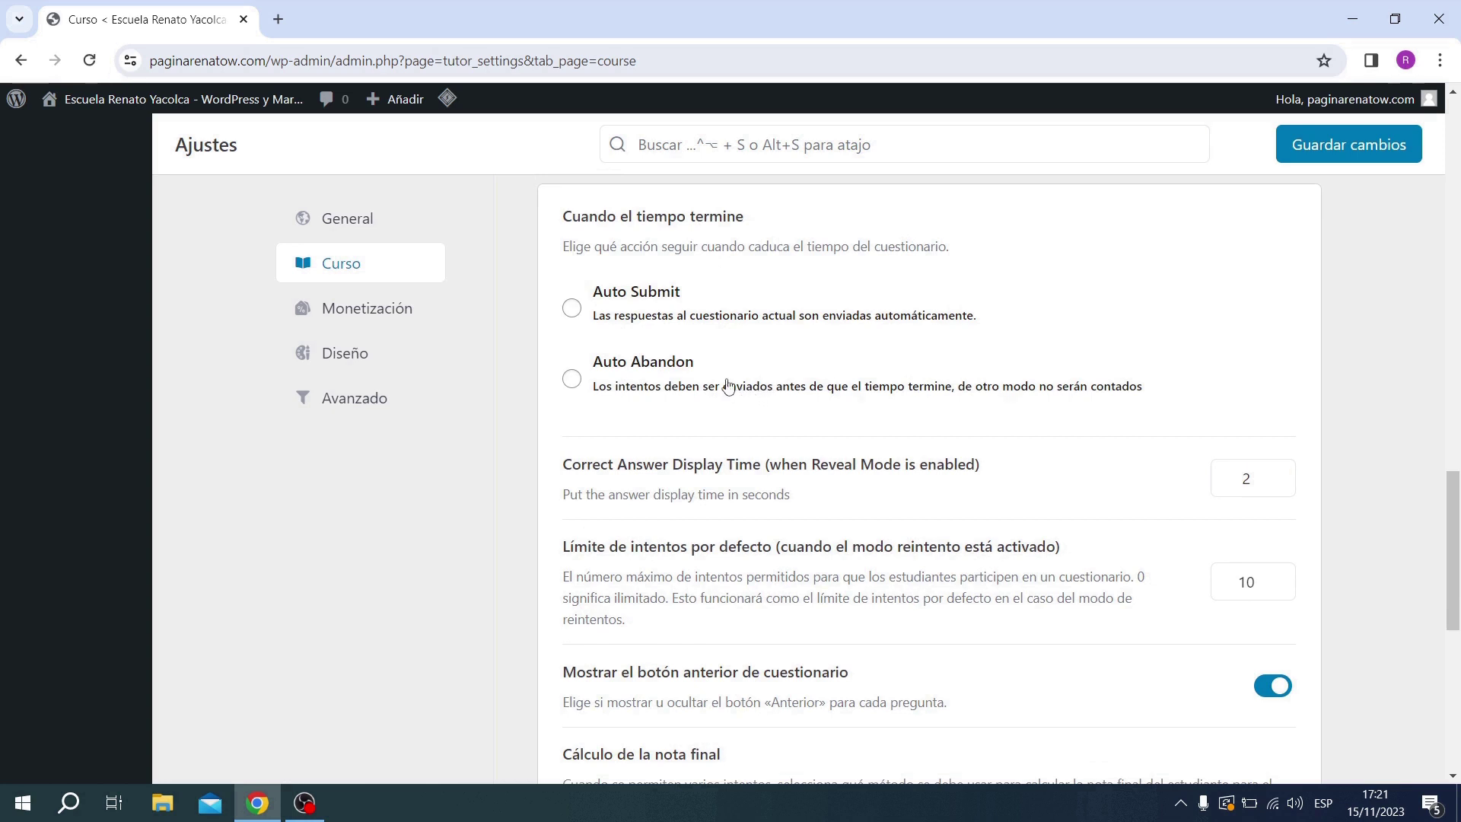
pyautogui.click(577, 310)
# Select URL externa, YouTube and Vimeo as the preferred video sources and save the course settings.
pyautogui.scroll(-2, 773, 317)
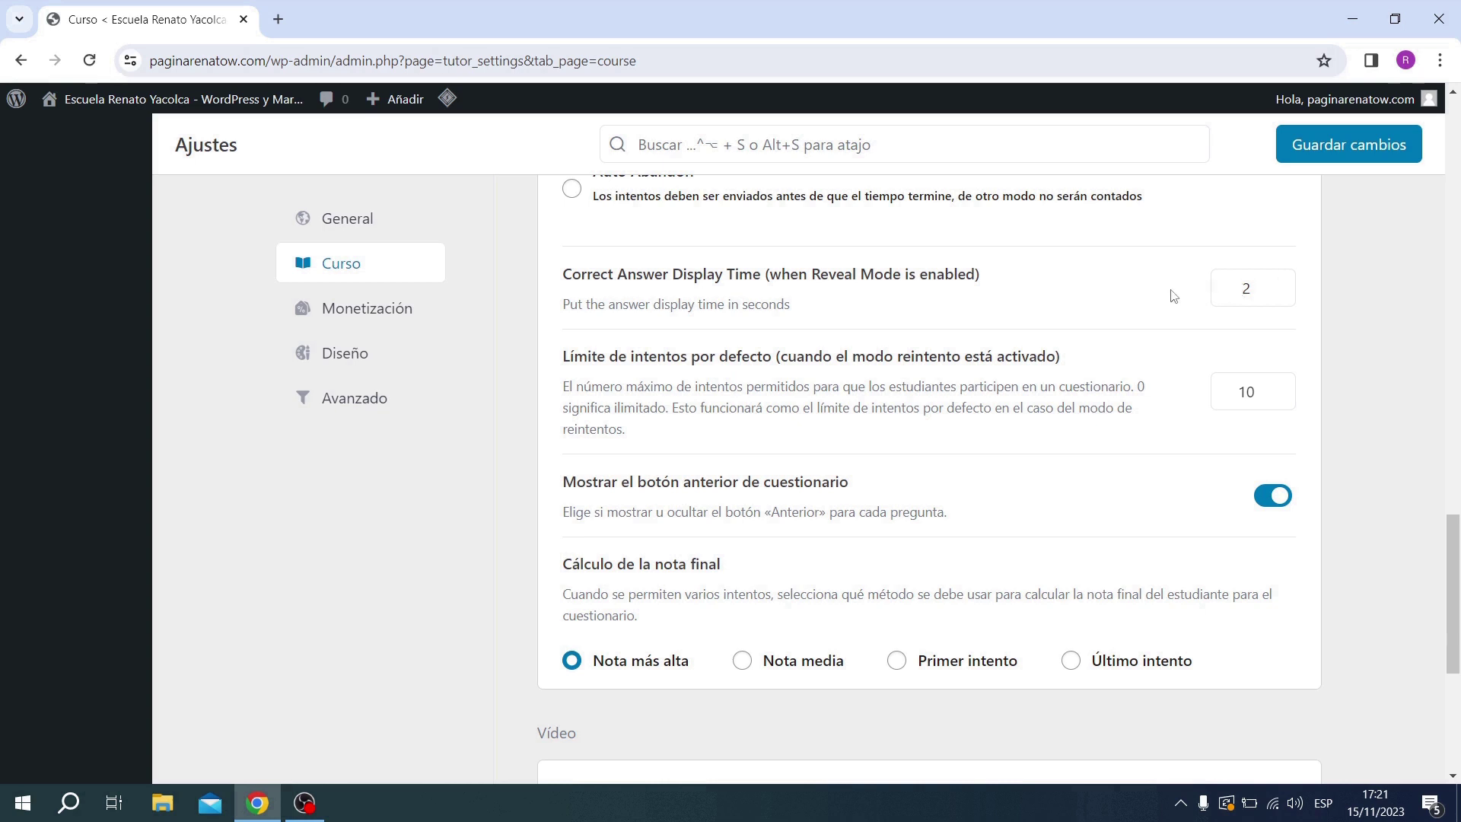
pyautogui.scroll(-1, 1174, 296)
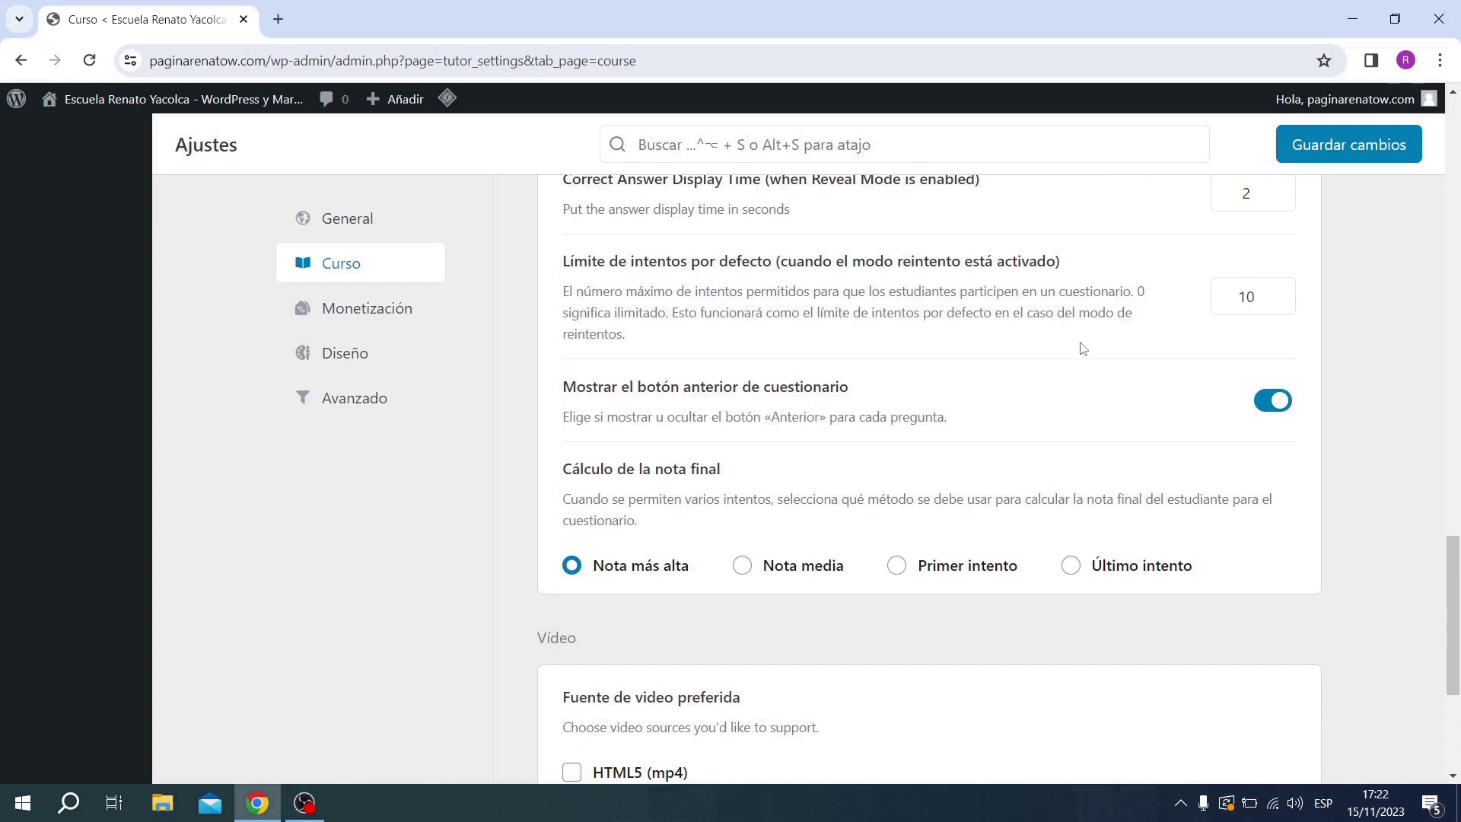
pyautogui.scroll(-1, 1081, 342)
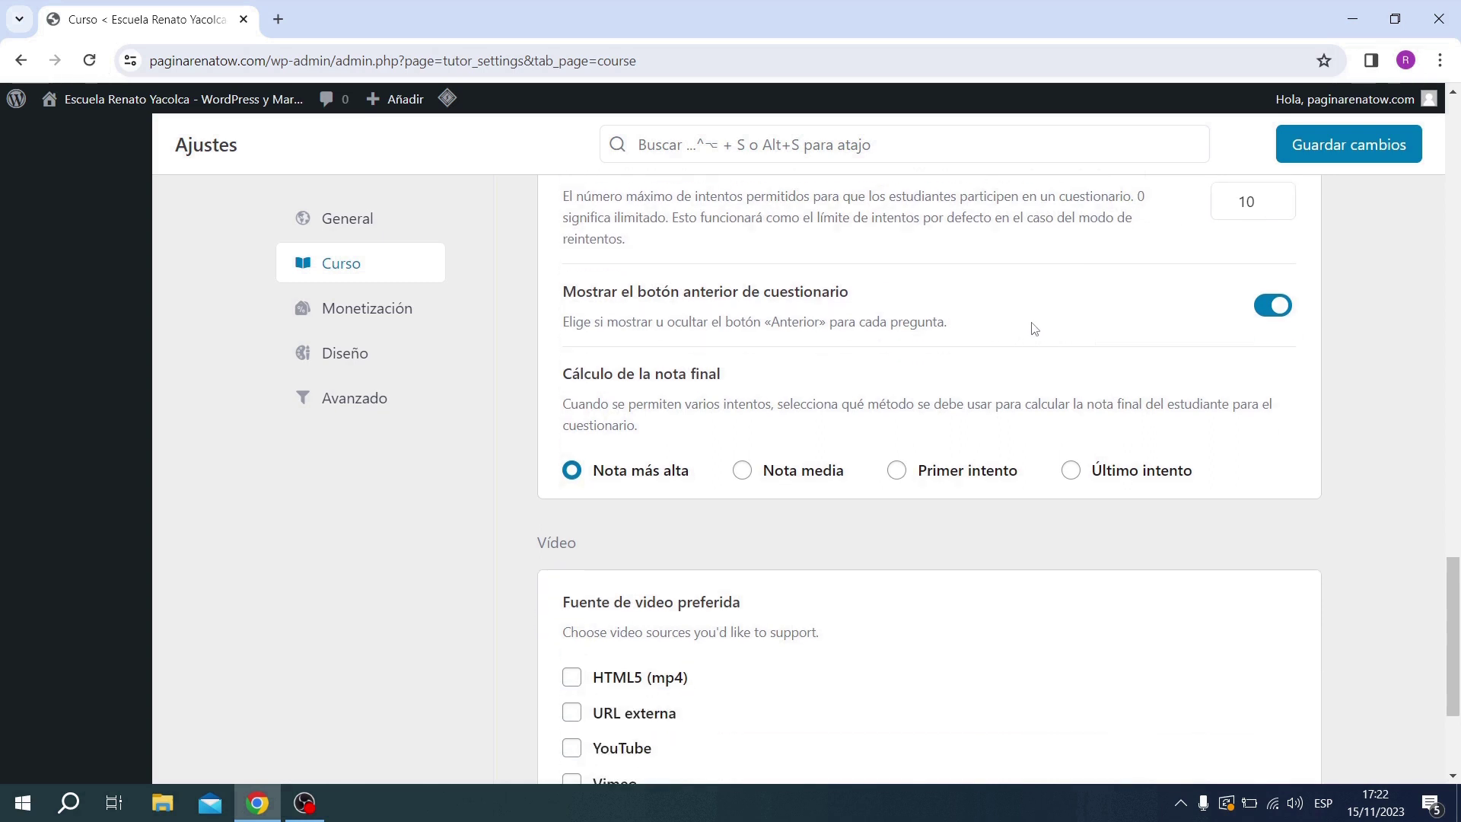
pyautogui.scroll(-1, 982, 346)
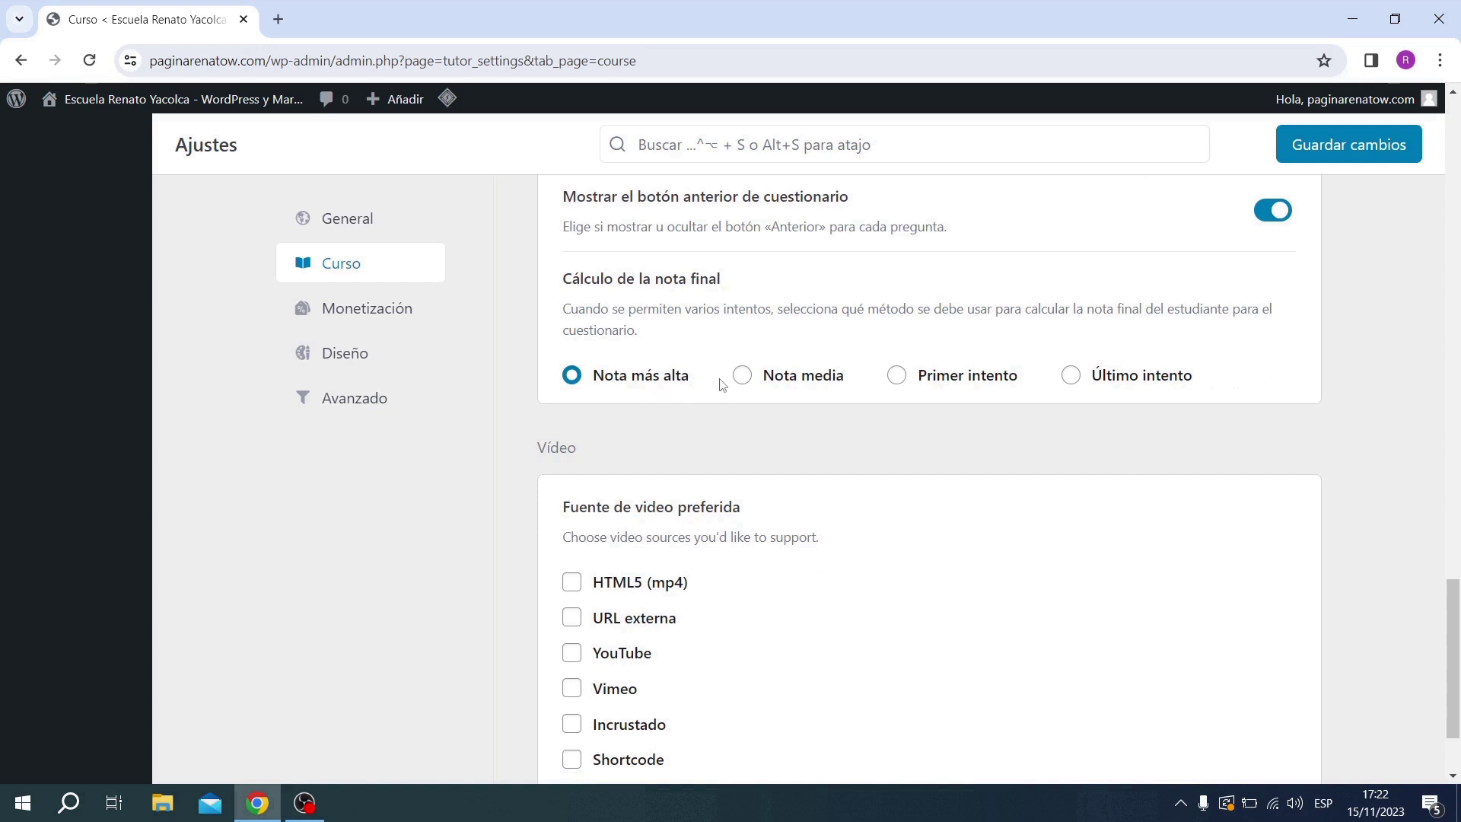
pyautogui.scroll(-1, 723, 383)
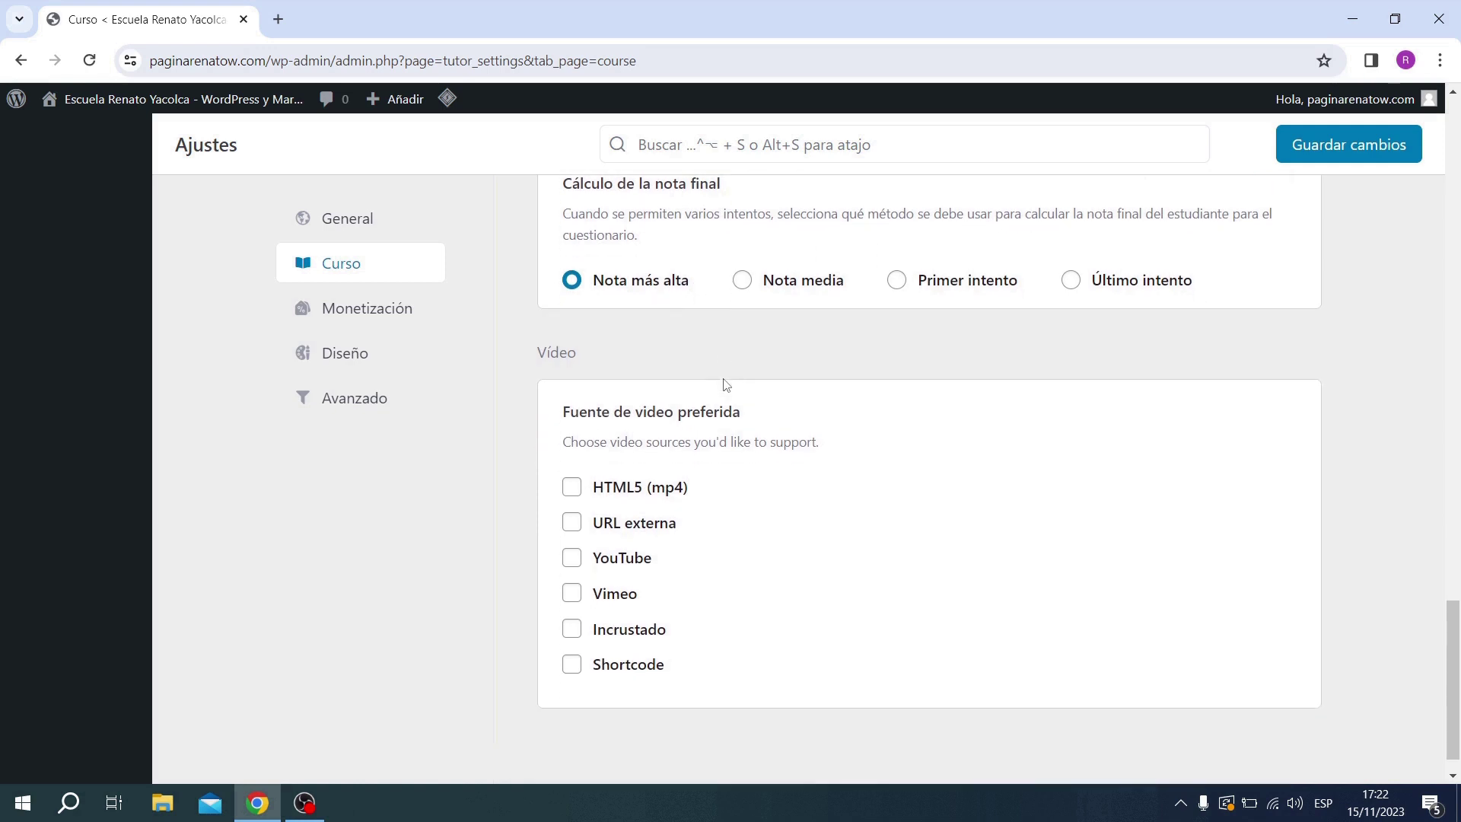
pyautogui.scroll(-1, 754, 372)
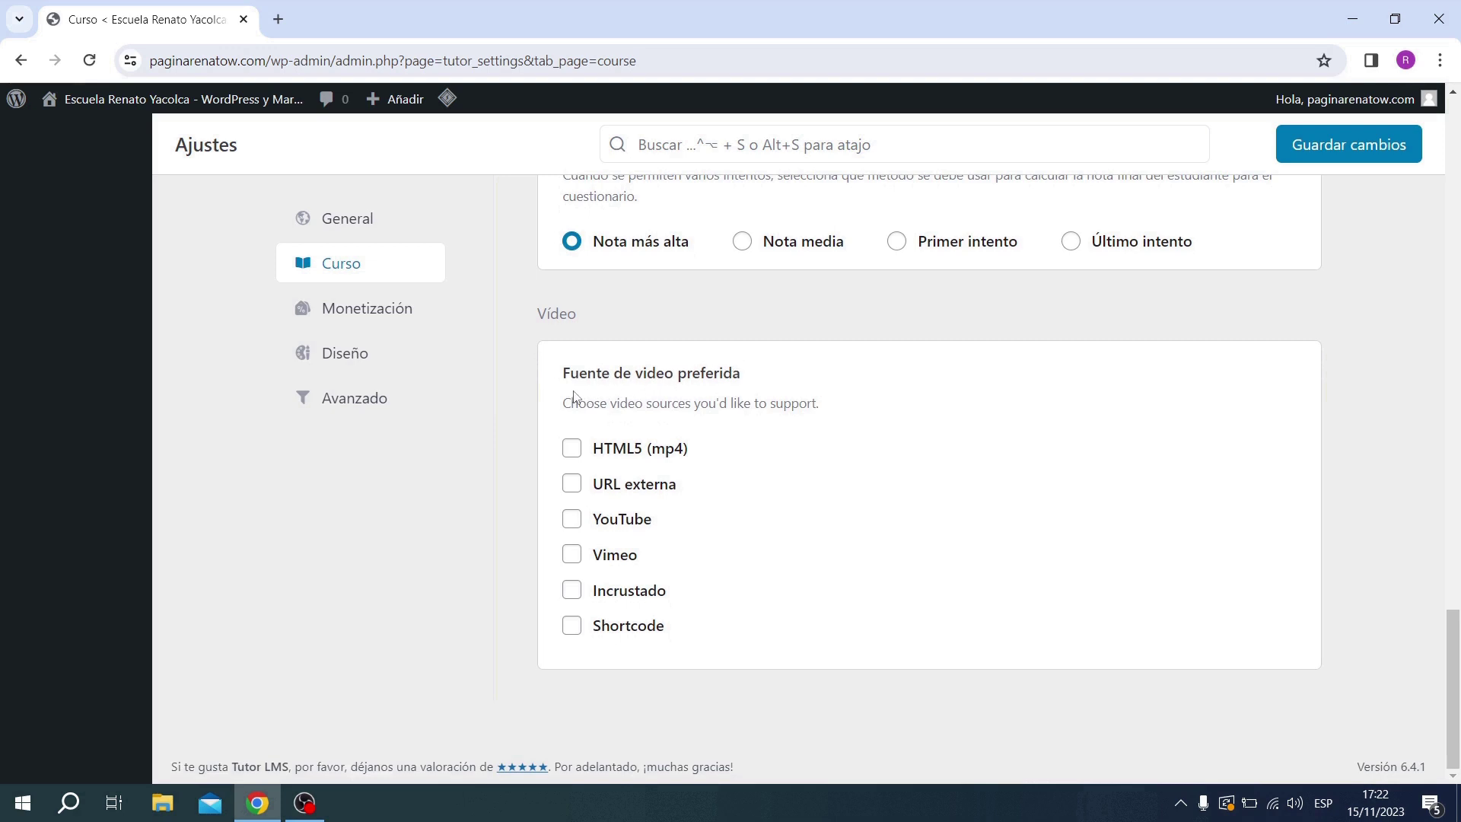
pyautogui.click(572, 486)
pyautogui.click(569, 525)
pyautogui.click(575, 562)
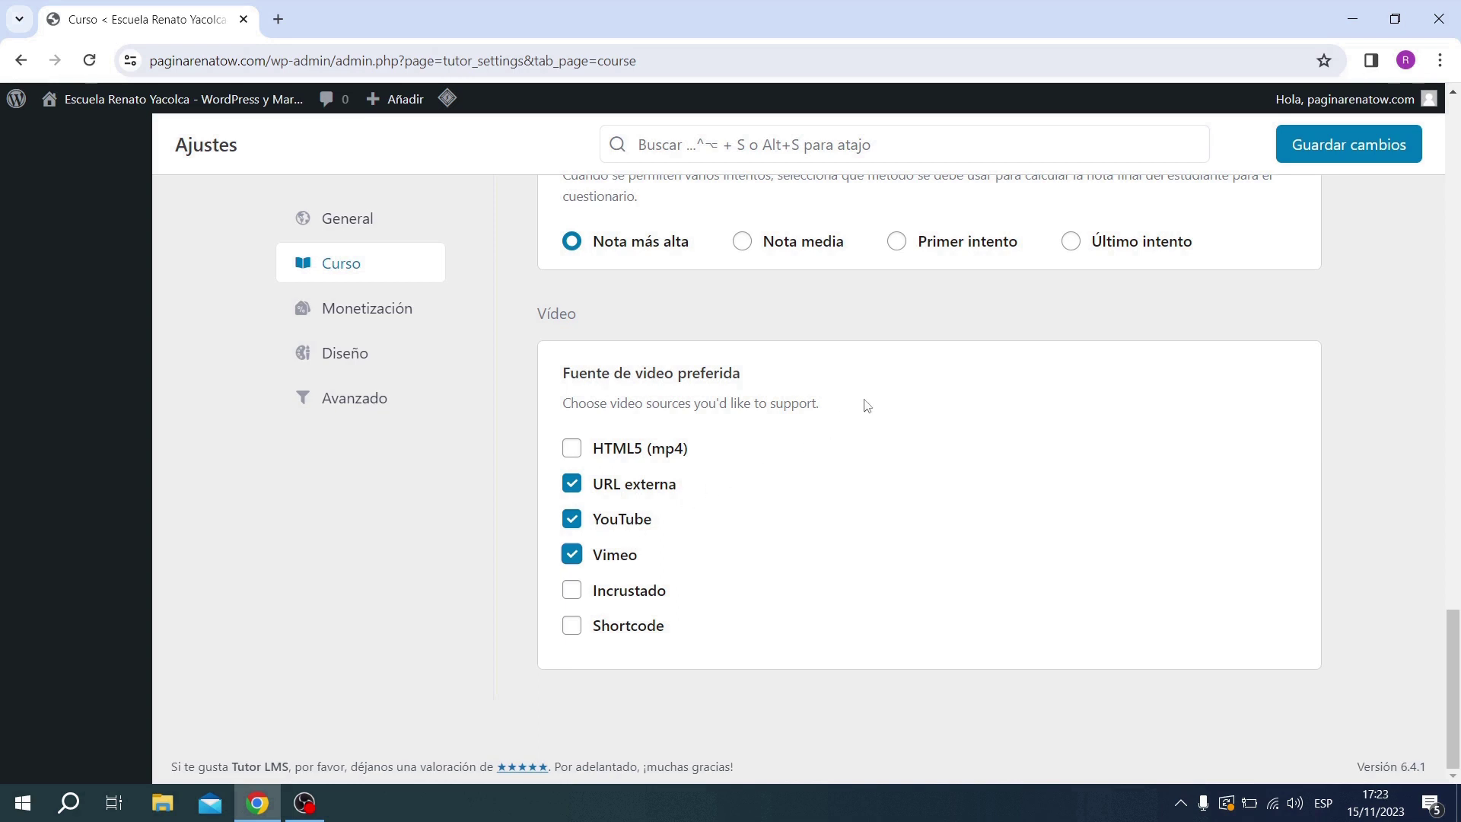
pyautogui.click(1330, 151)
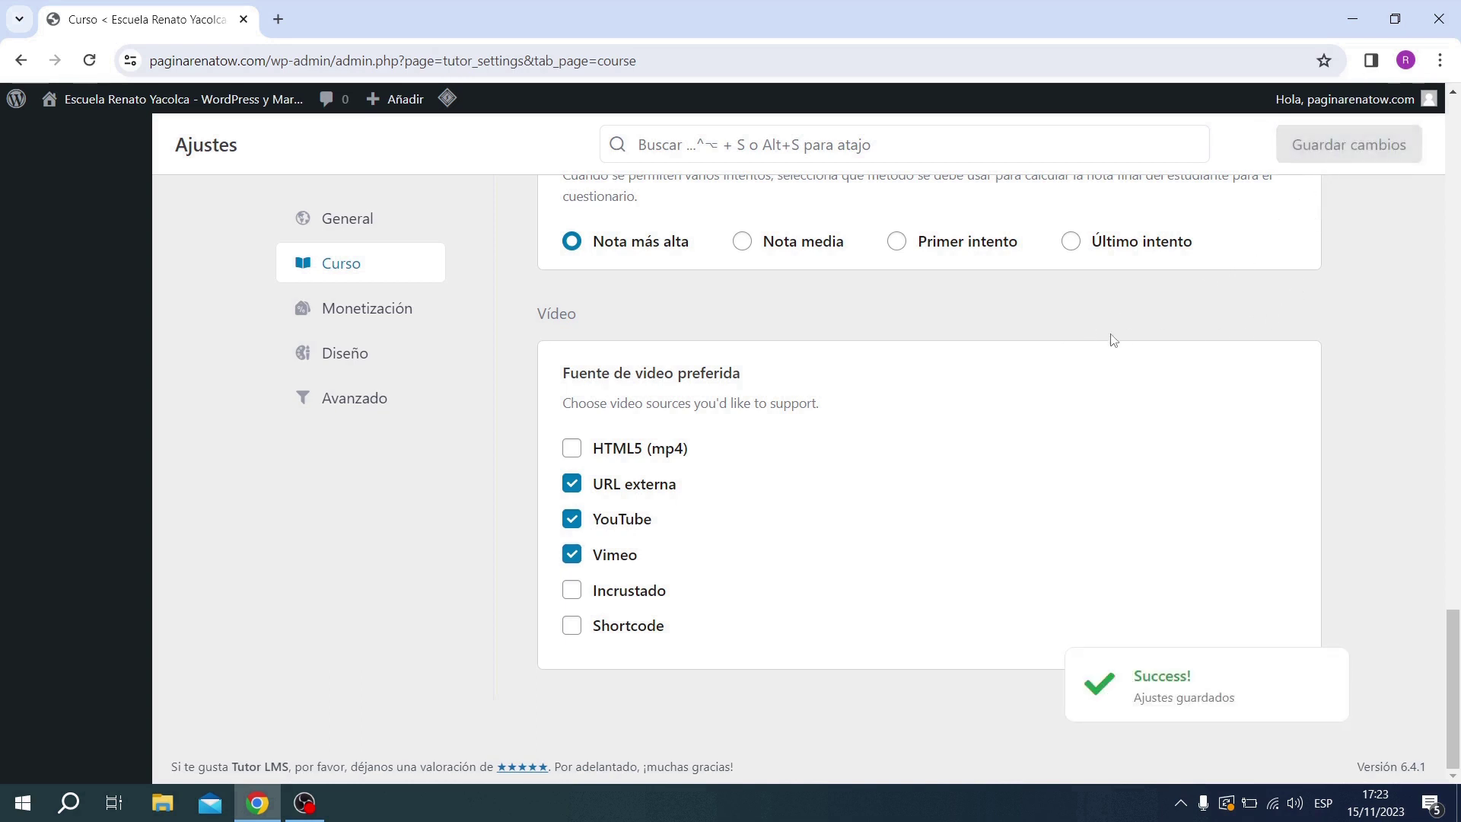
# Set the e-commerce engine (Seleccionar motor de comercio electrónico) to WooCommerce in the Monetización section.
pyautogui.click(391, 317)
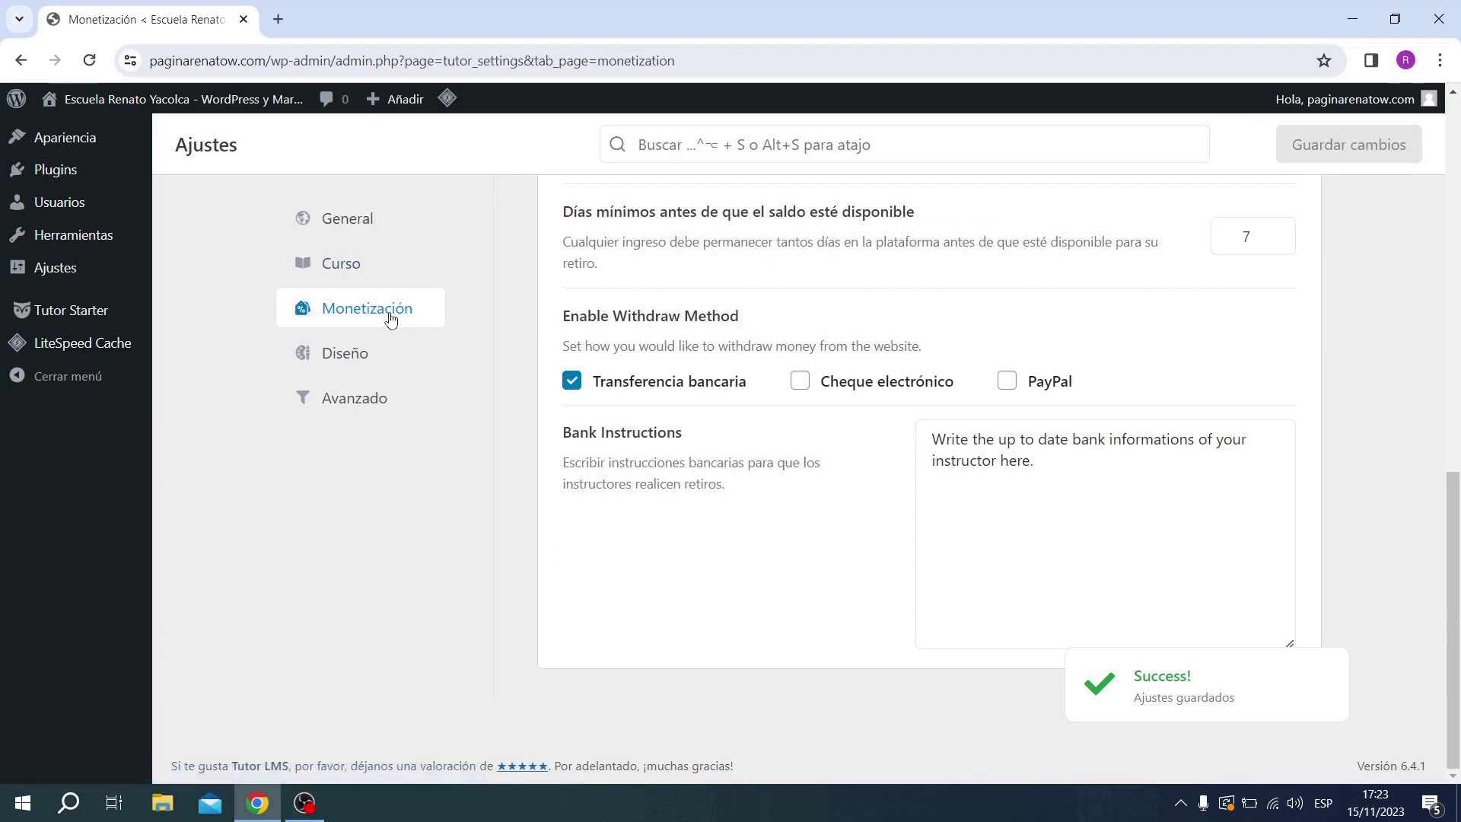
pyautogui.scroll(7, 917, 411)
pyautogui.scroll(4, 917, 411)
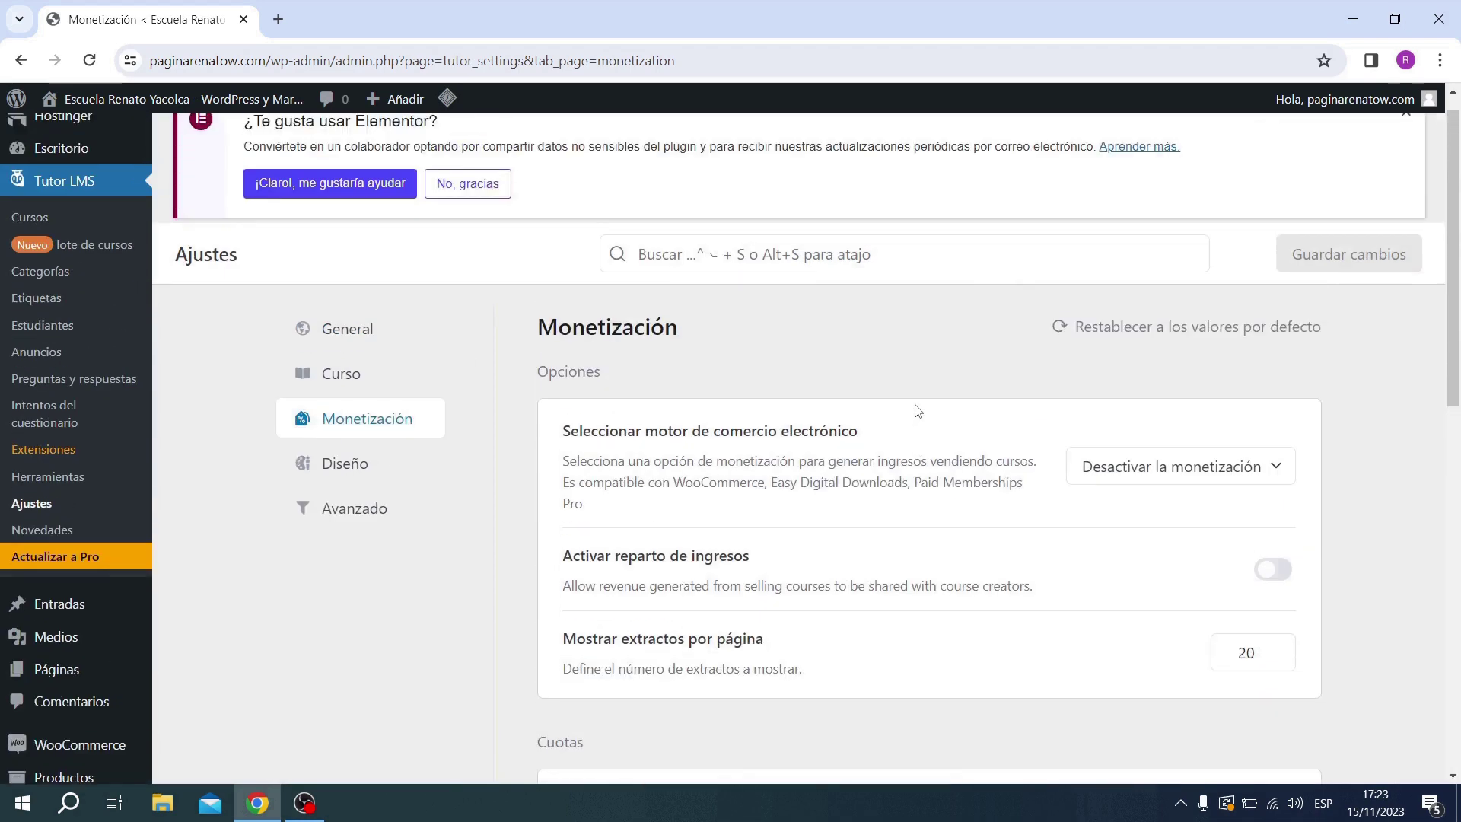
pyautogui.scroll(-1, 843, 378)
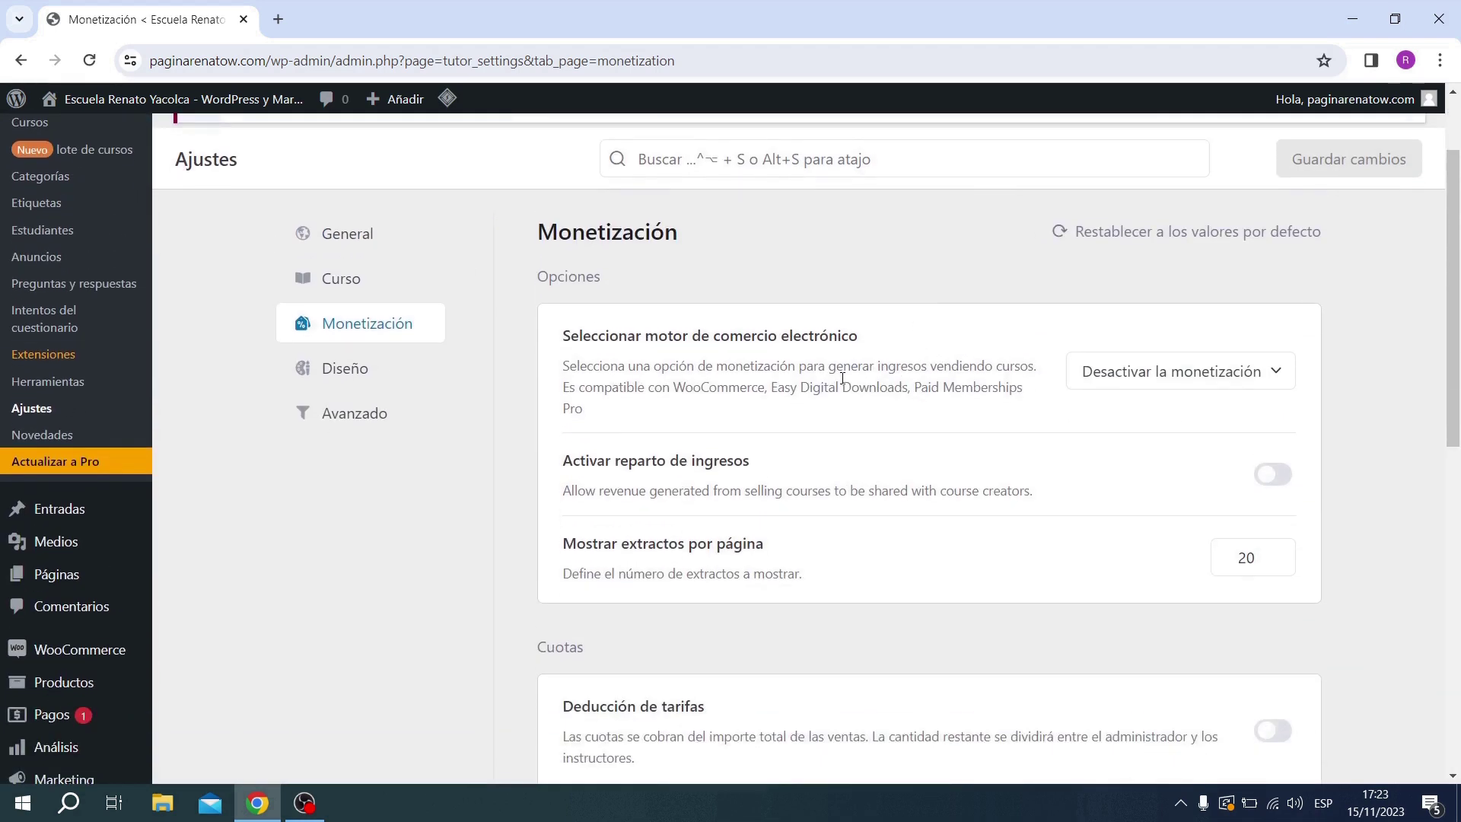
pyautogui.click(1149, 382)
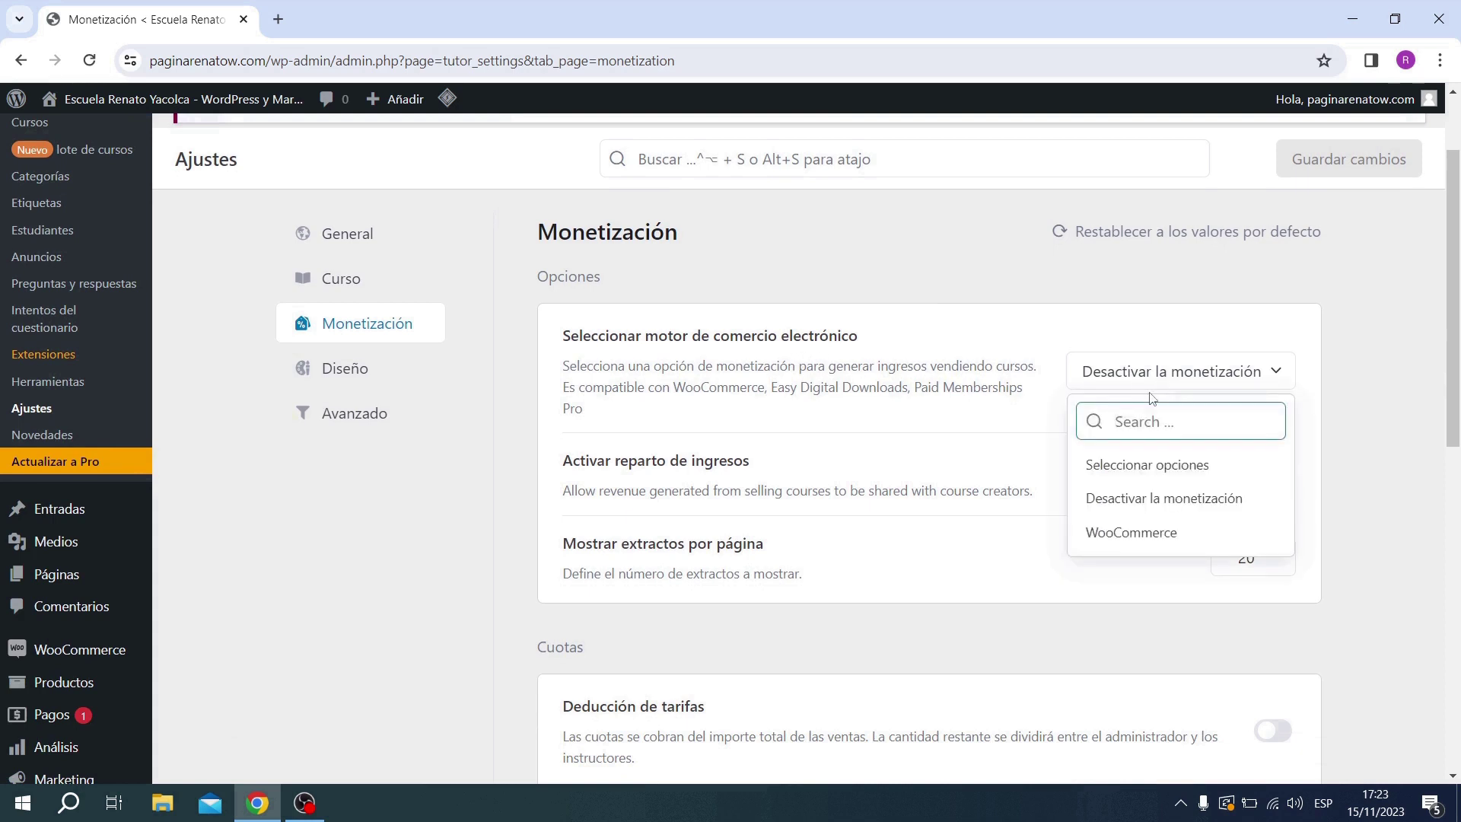
pyautogui.click(1155, 532)
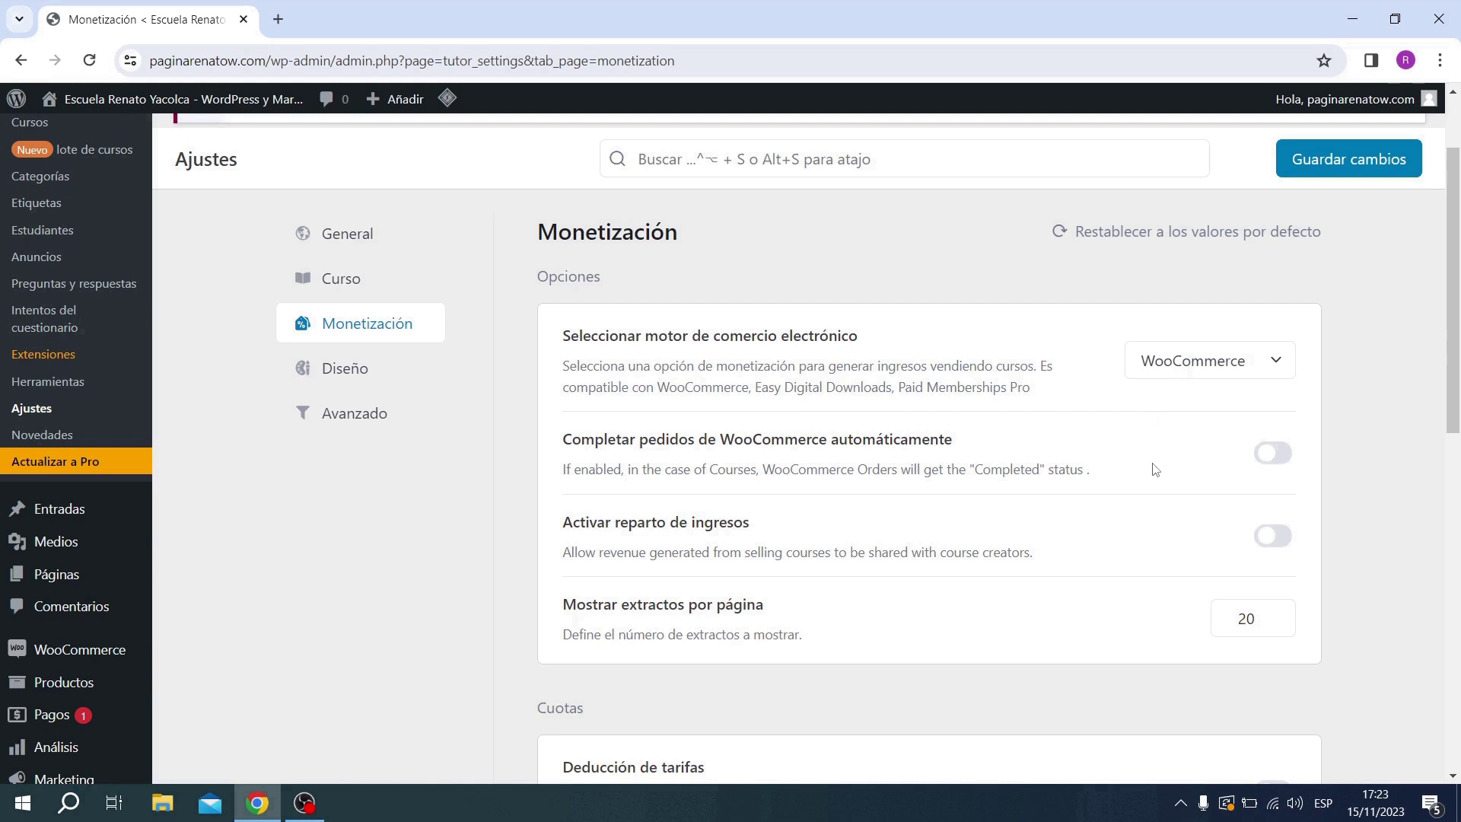
# Enable automatic completion of WooCommerce orders (Completar pedidos de WooCommerce automáticamente) and save the monetization settings.
pyautogui.click(1284, 455)
pyautogui.scroll(-2, 1164, 461)
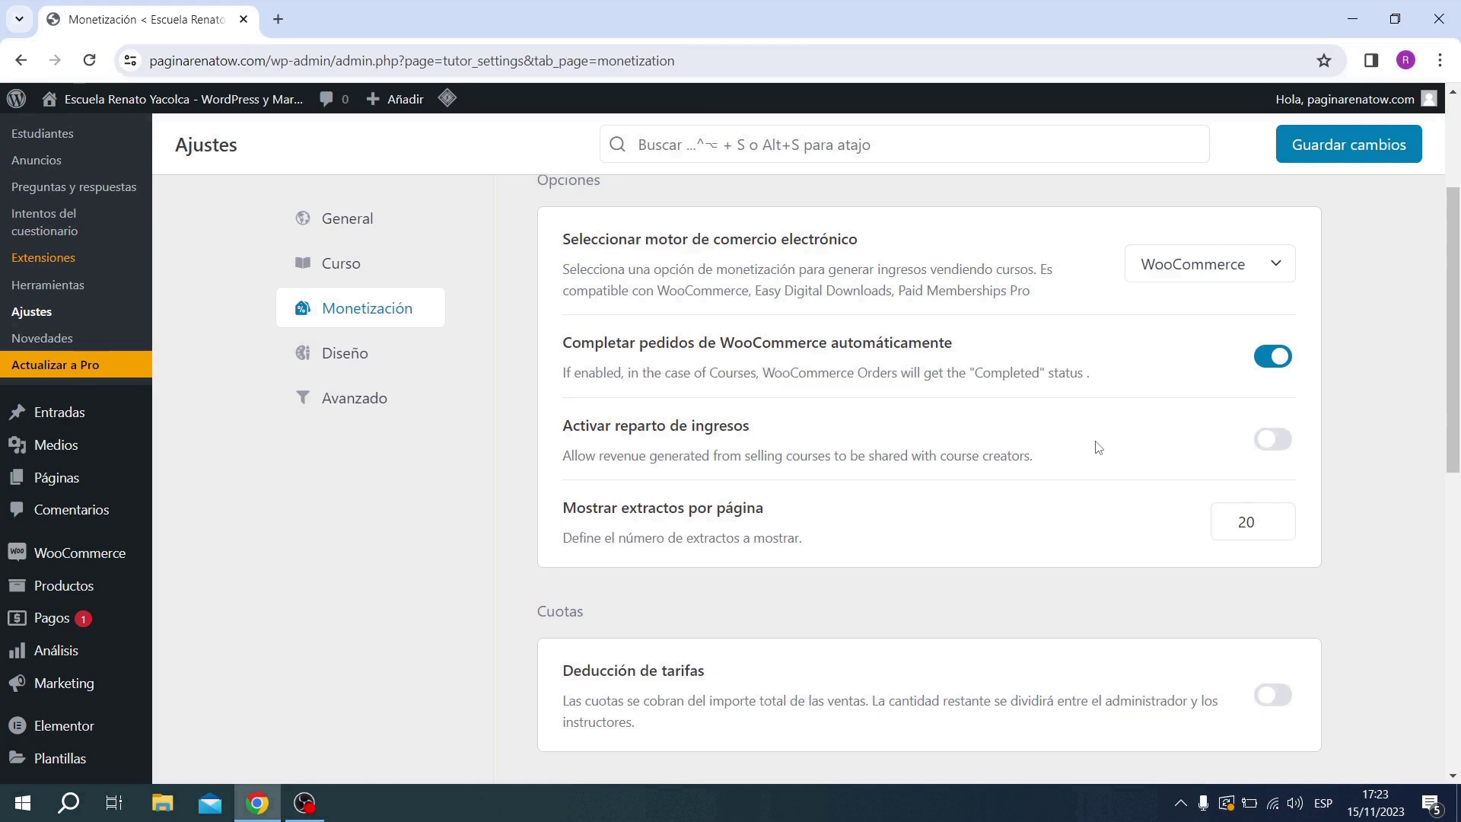
pyautogui.scroll(-1, 1098, 449)
pyautogui.scroll(-1, 1098, 449)
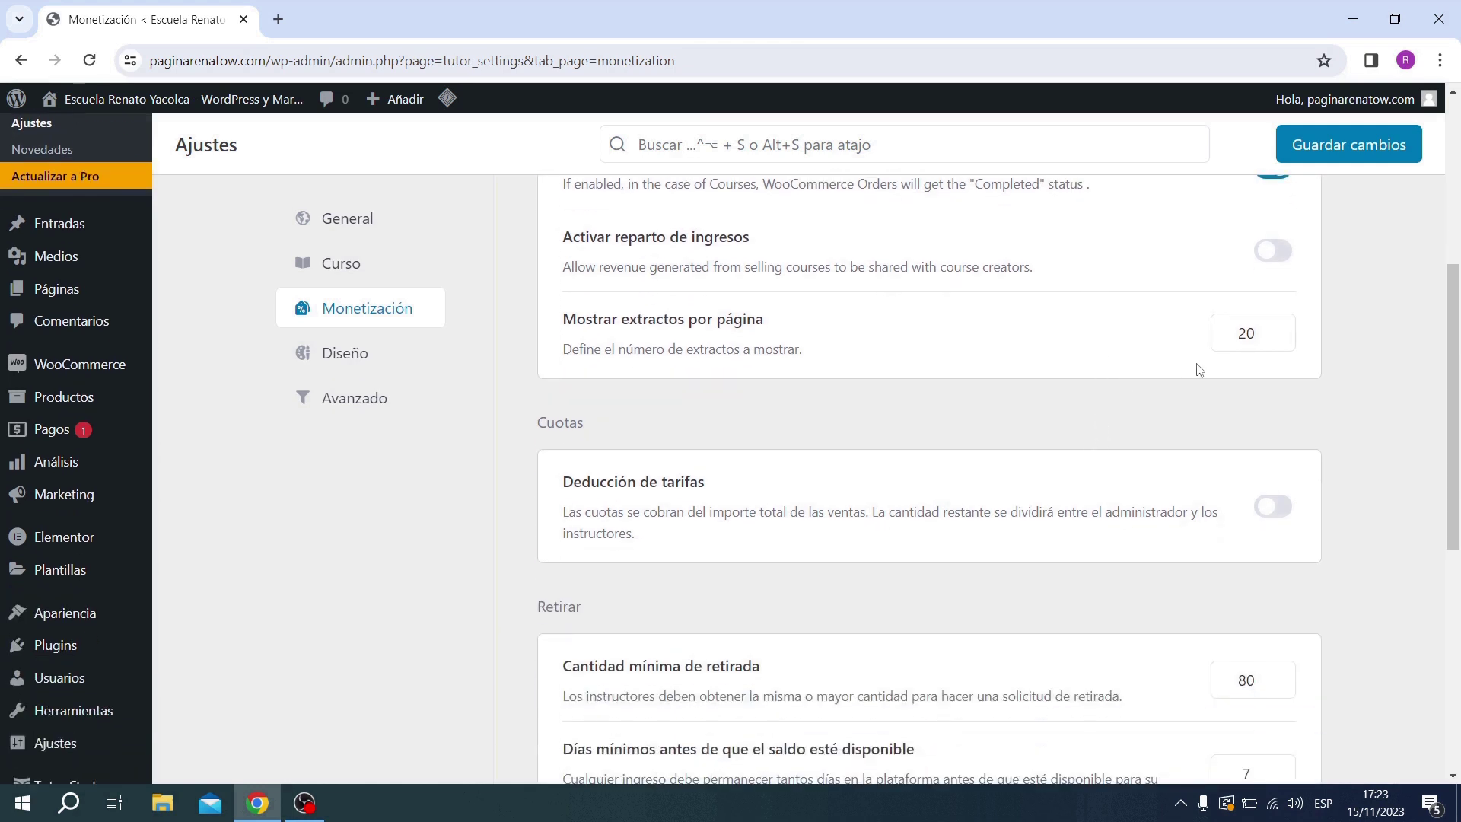
pyautogui.scroll(-1, 1137, 405)
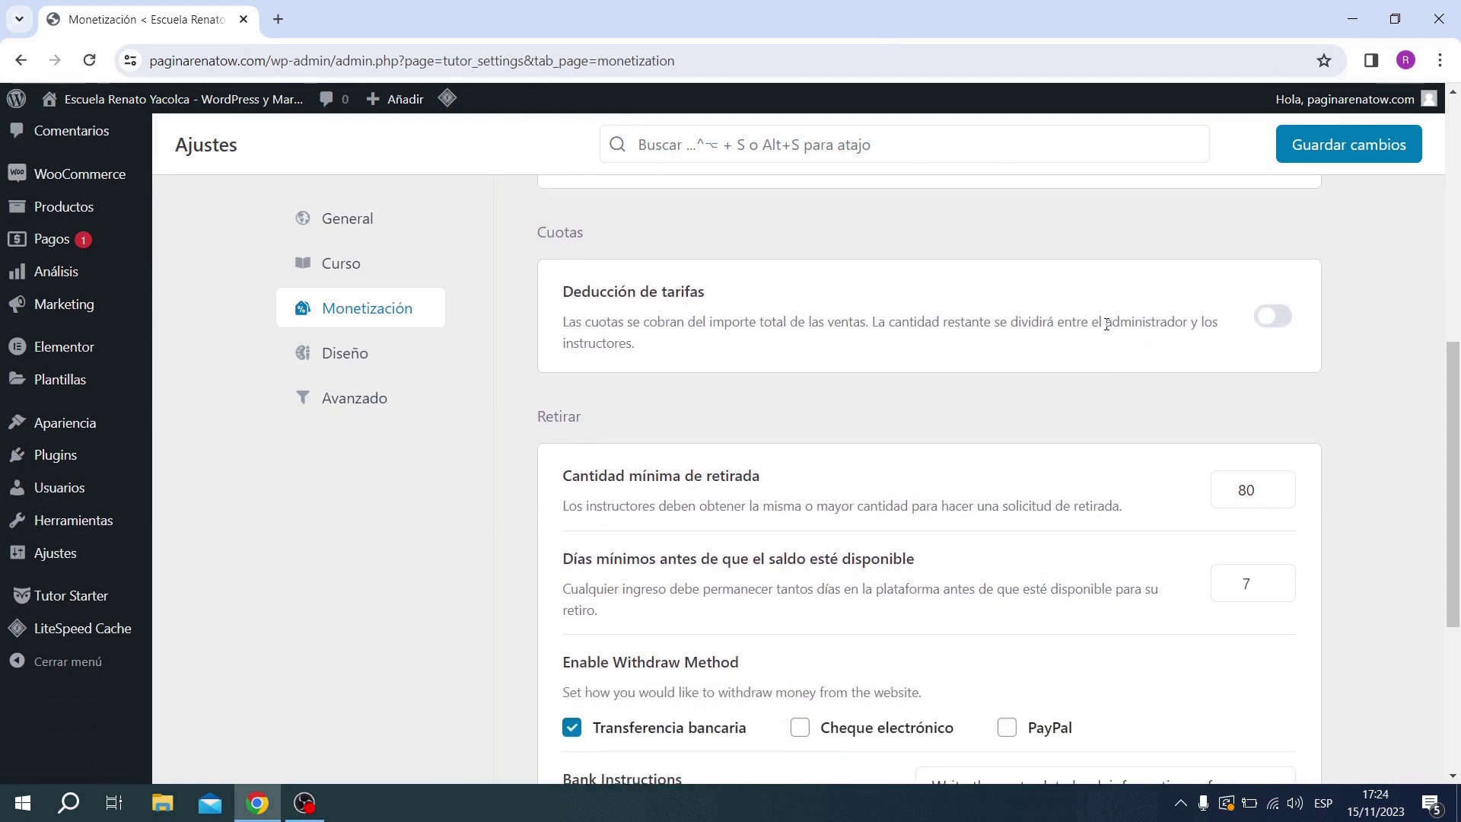
pyautogui.scroll(-3, 1106, 324)
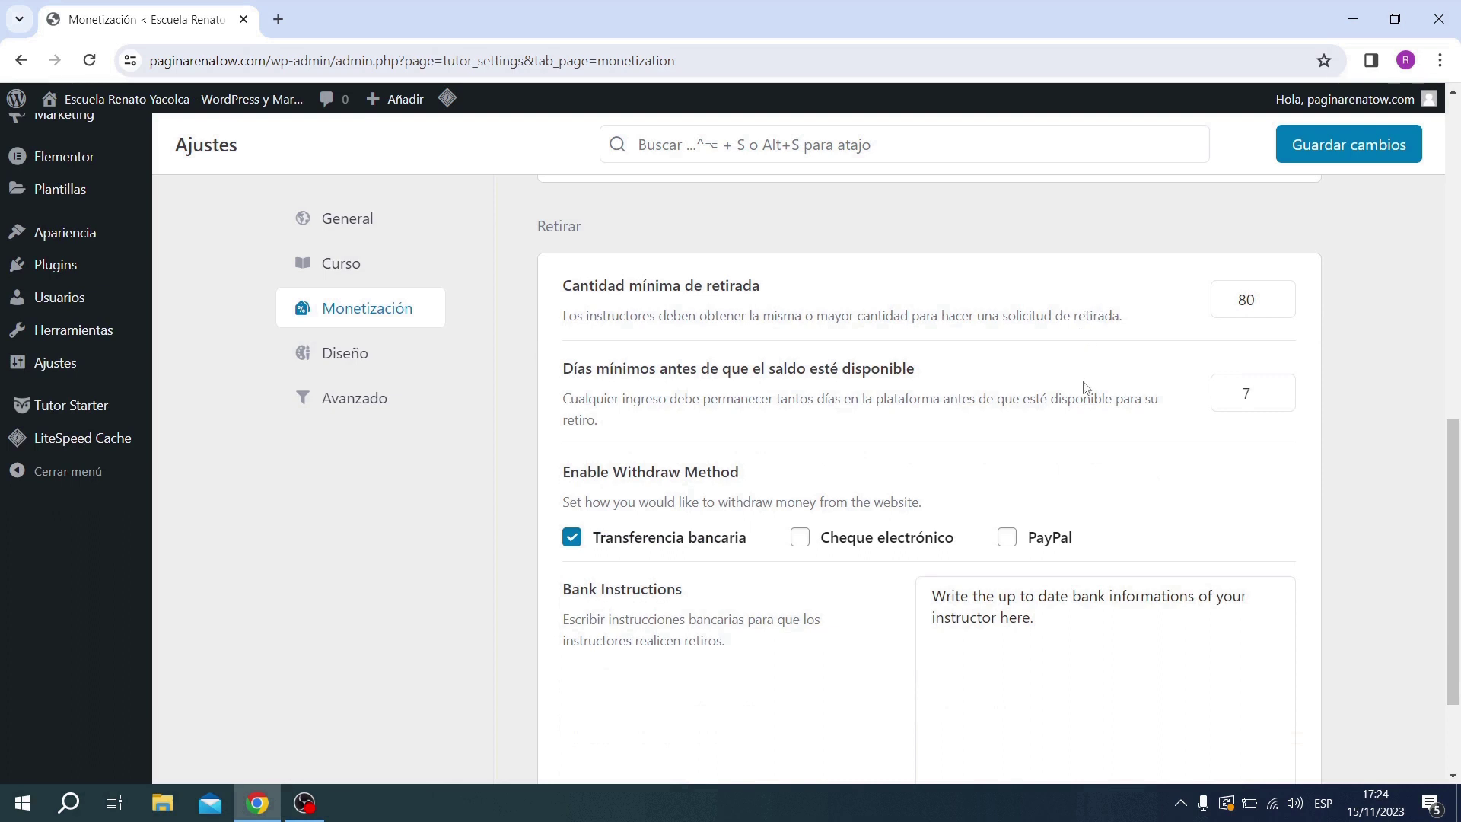
pyautogui.scroll(-2, 1085, 387)
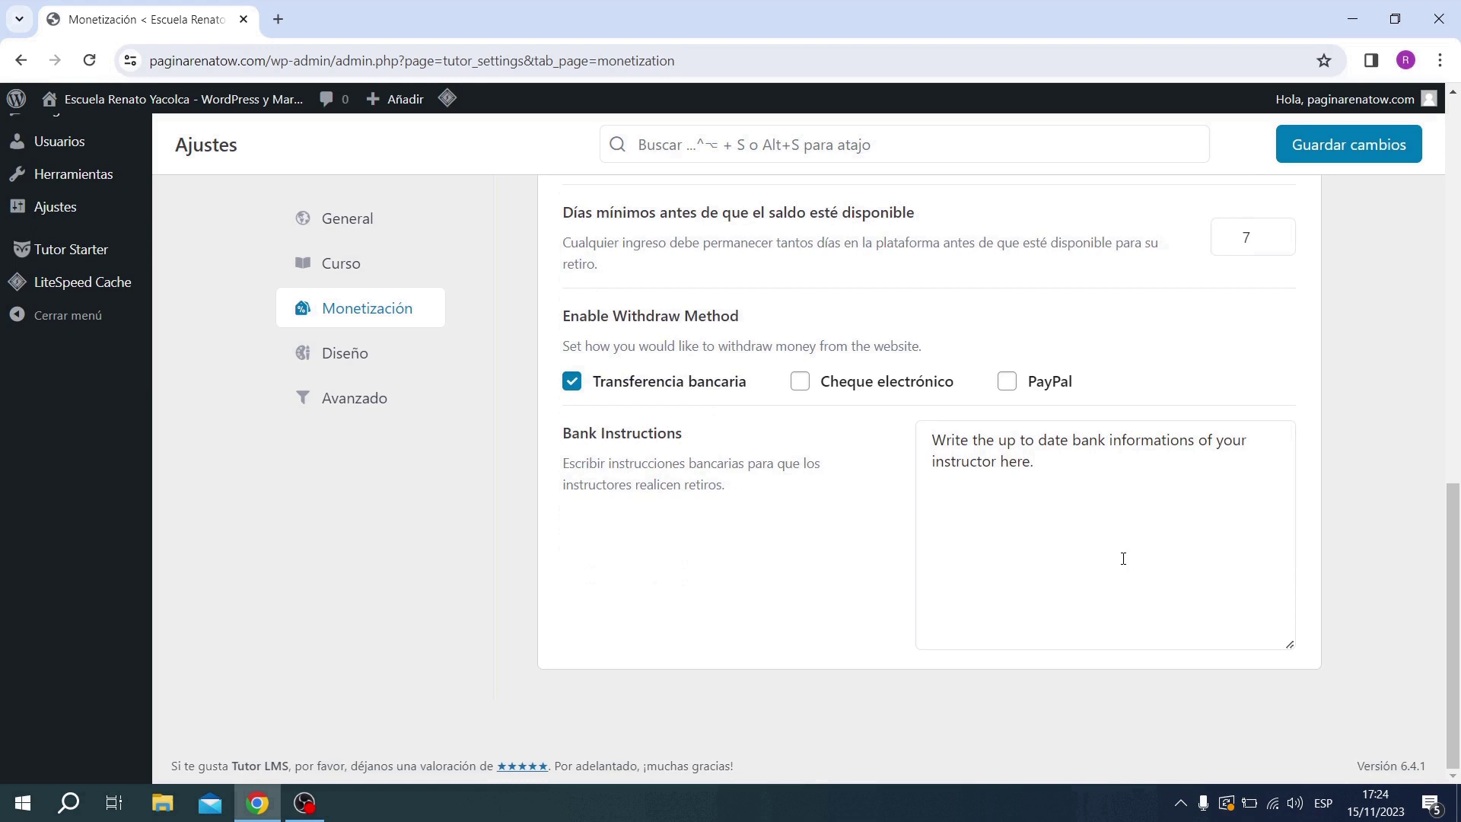
pyautogui.scroll(4, 1123, 558)
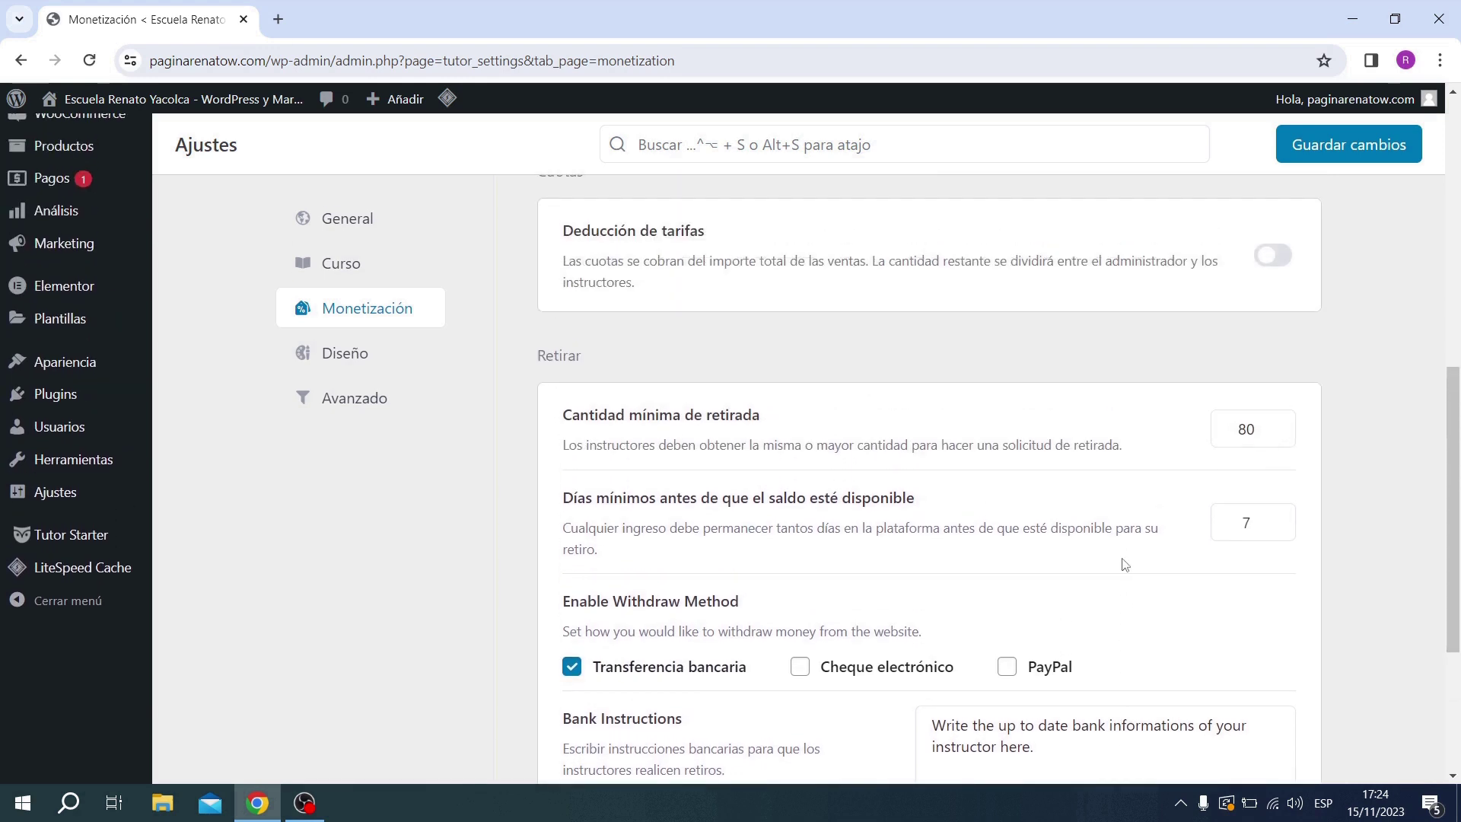
pyautogui.click(1346, 148)
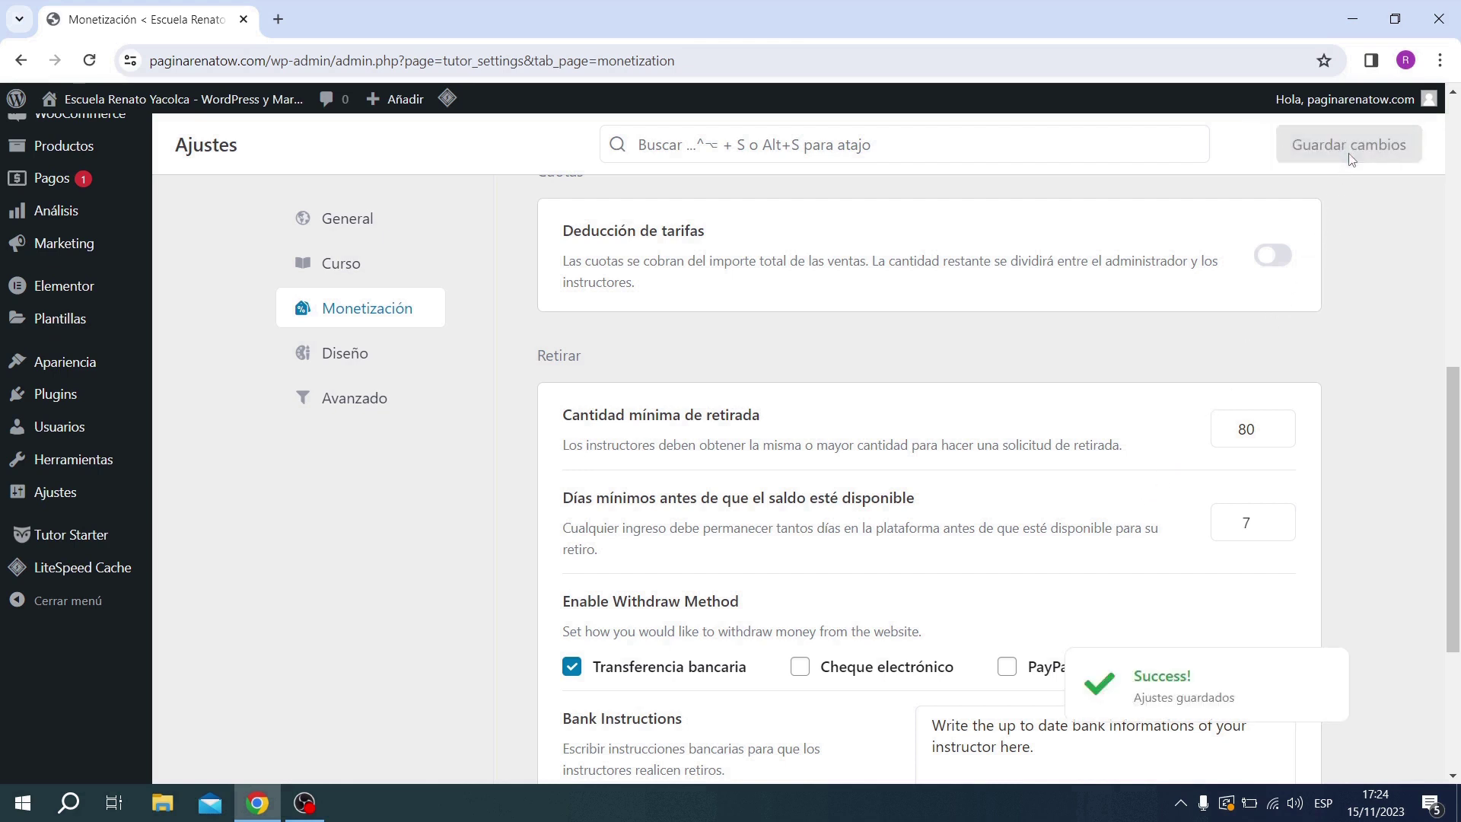
# Add Etiqueta, Nivel de dificultad and Tipo de precio to the preferred course filters in the Diseño section.
pyautogui.click(365, 364)
pyautogui.scroll(3, 1048, 401)
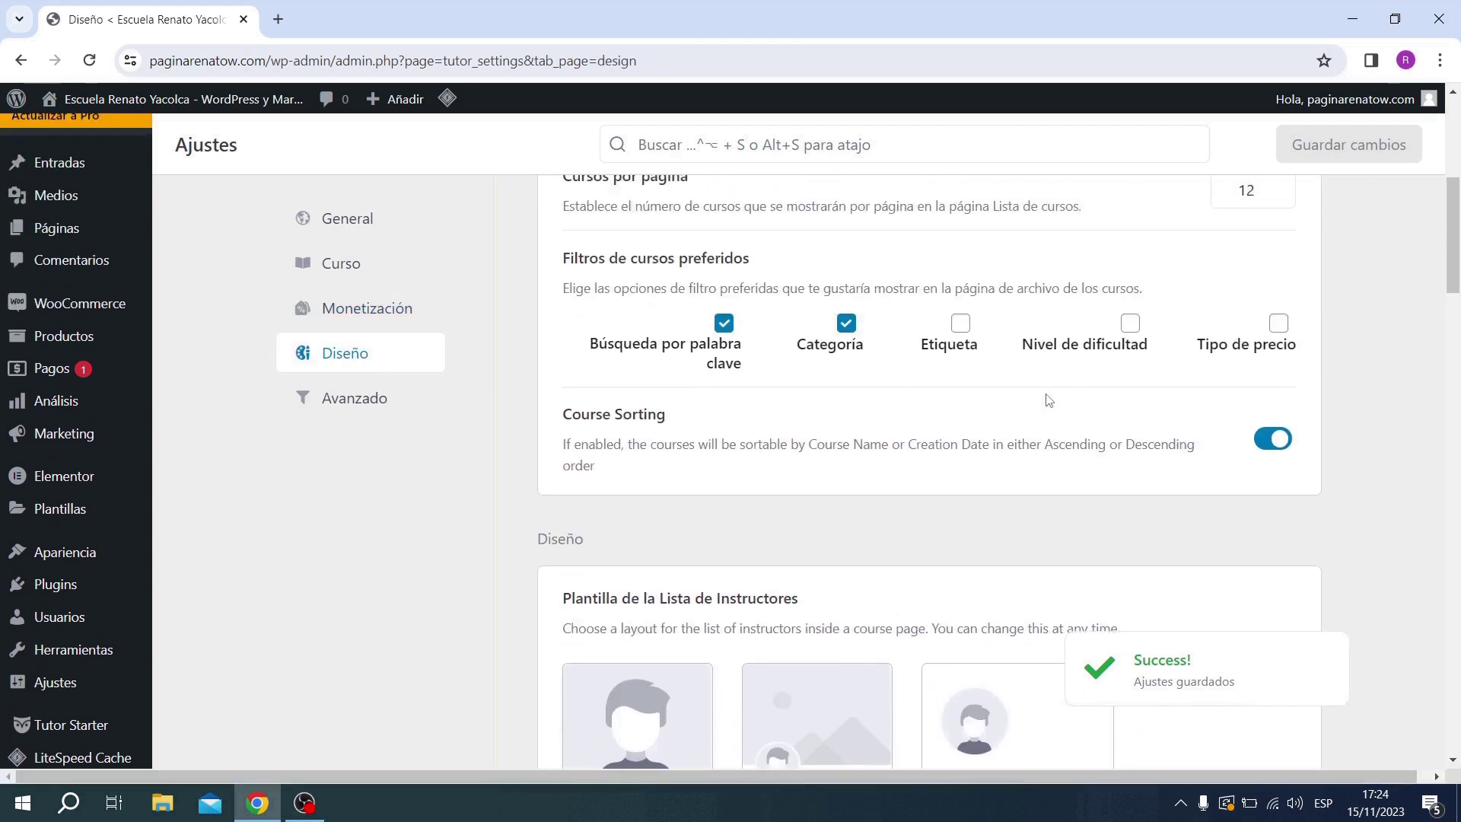
pyautogui.scroll(4, 1049, 401)
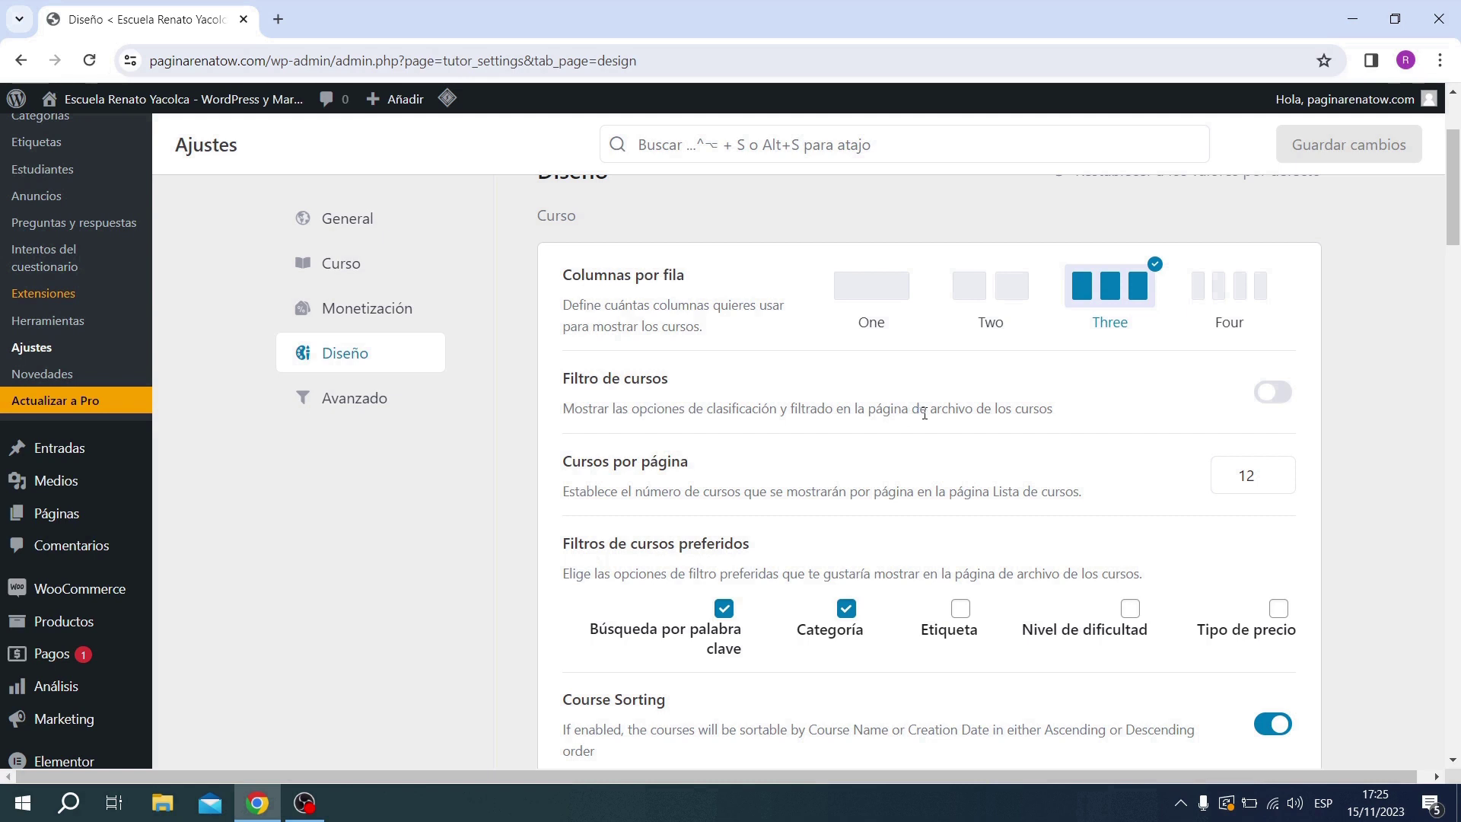
pyautogui.scroll(-1, 925, 414)
pyautogui.scroll(-2, 925, 413)
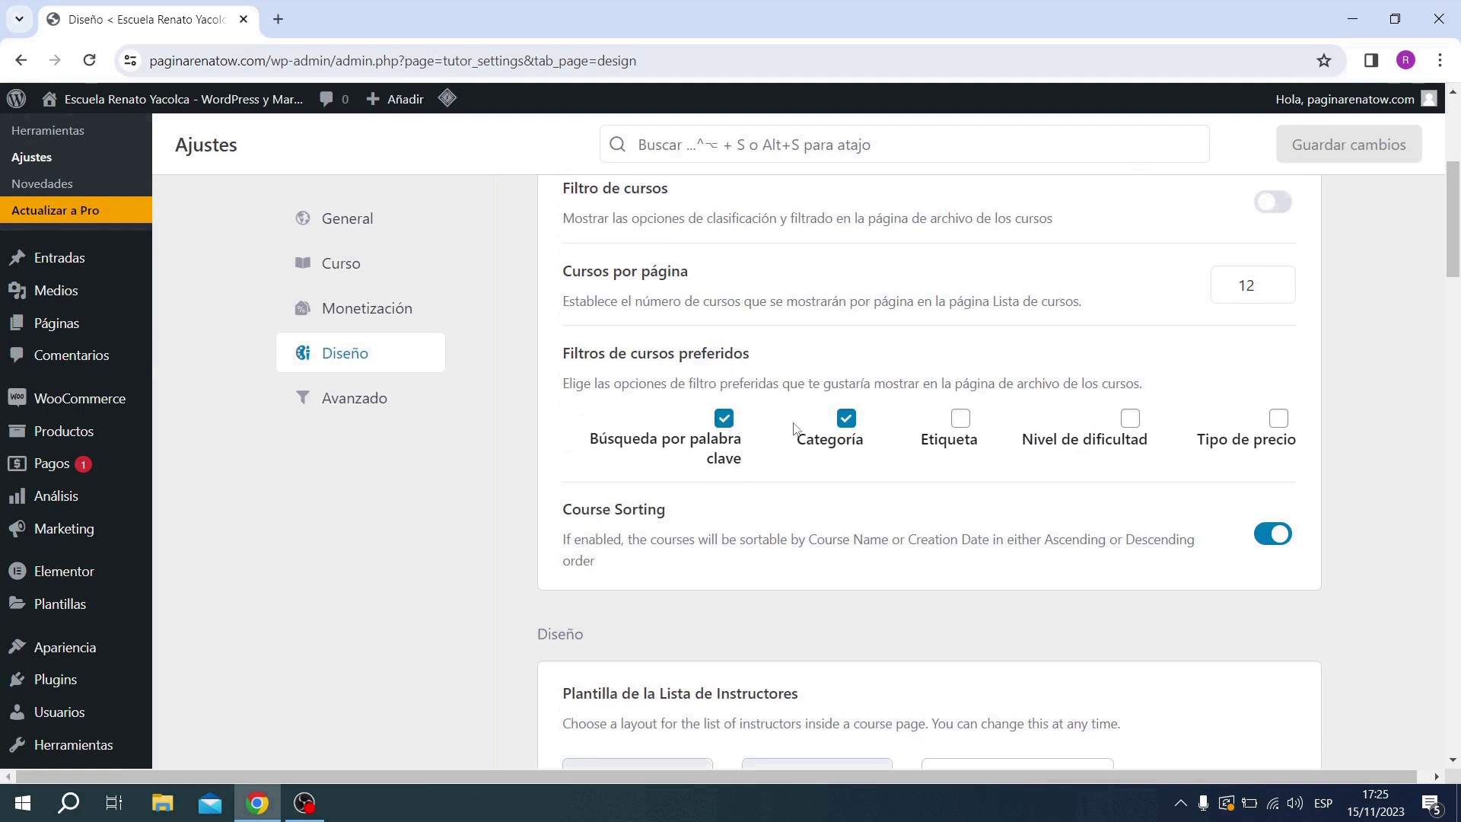
pyautogui.click(961, 418)
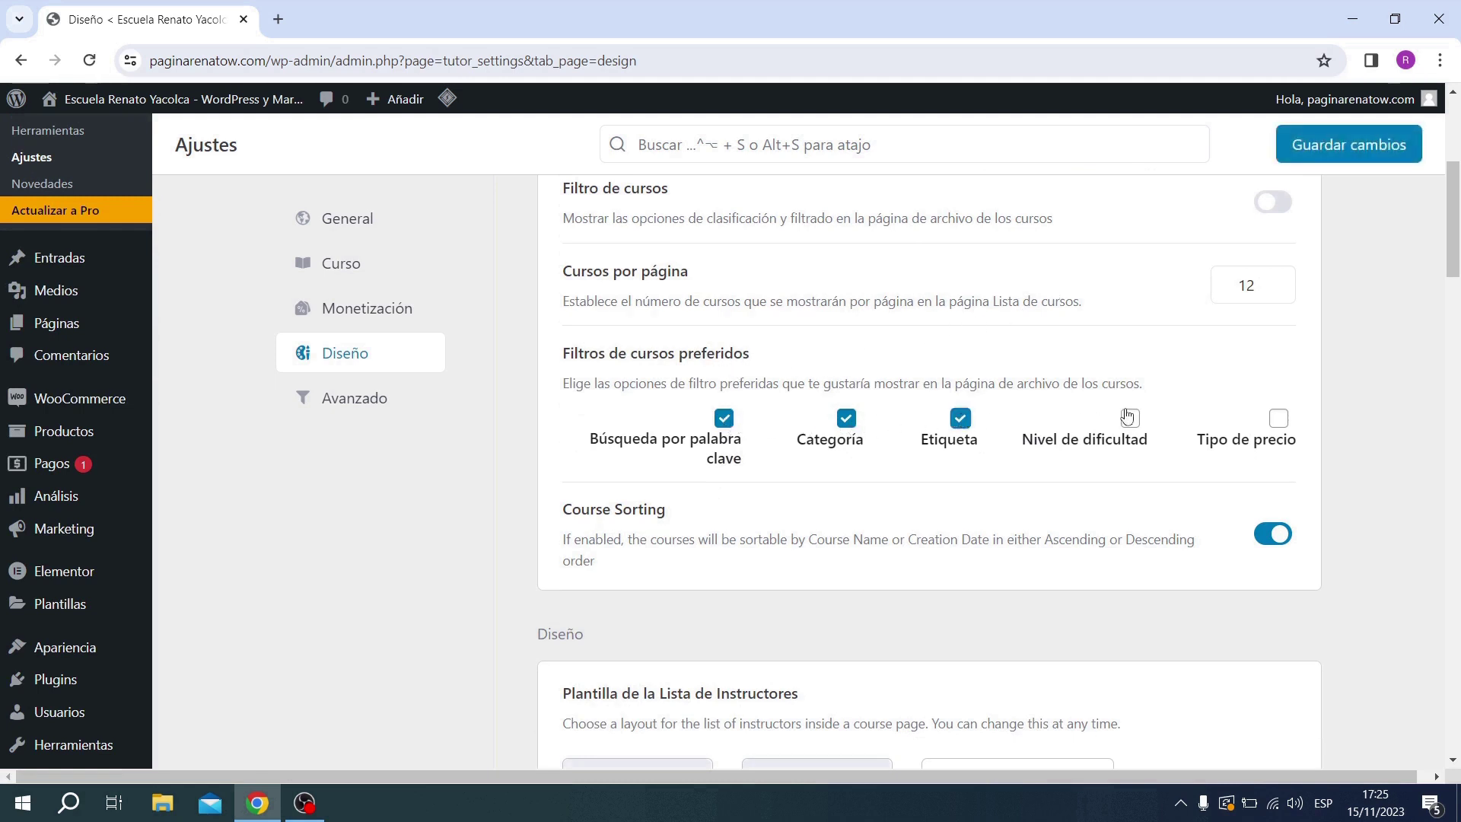
pyautogui.click(1131, 417)
pyautogui.click(1277, 418)
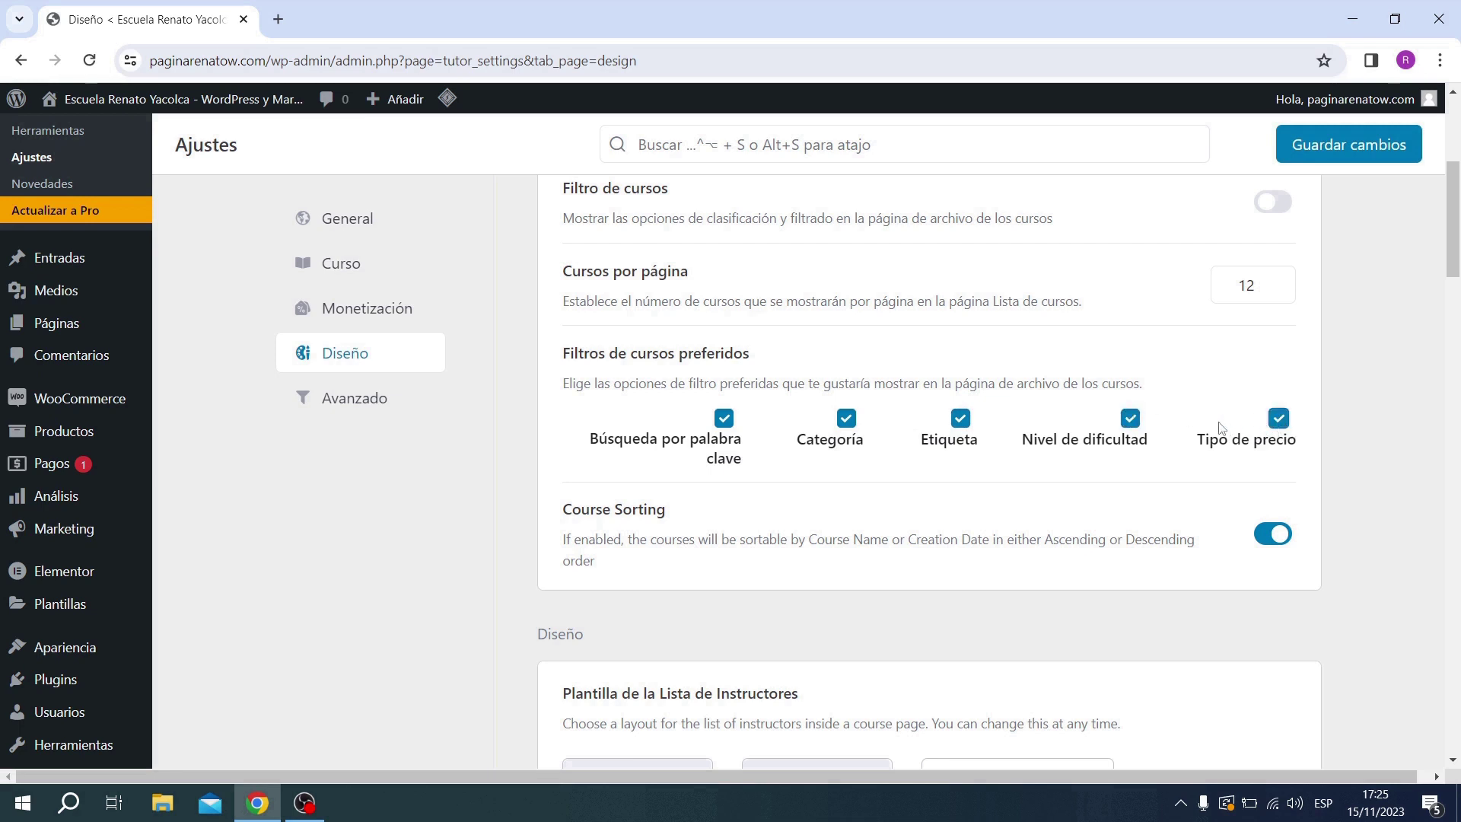
# Review the course sorting option, the instructor and student layout templates, and the course detail page features in the design settings.
pyautogui.scroll(-1, 1199, 423)
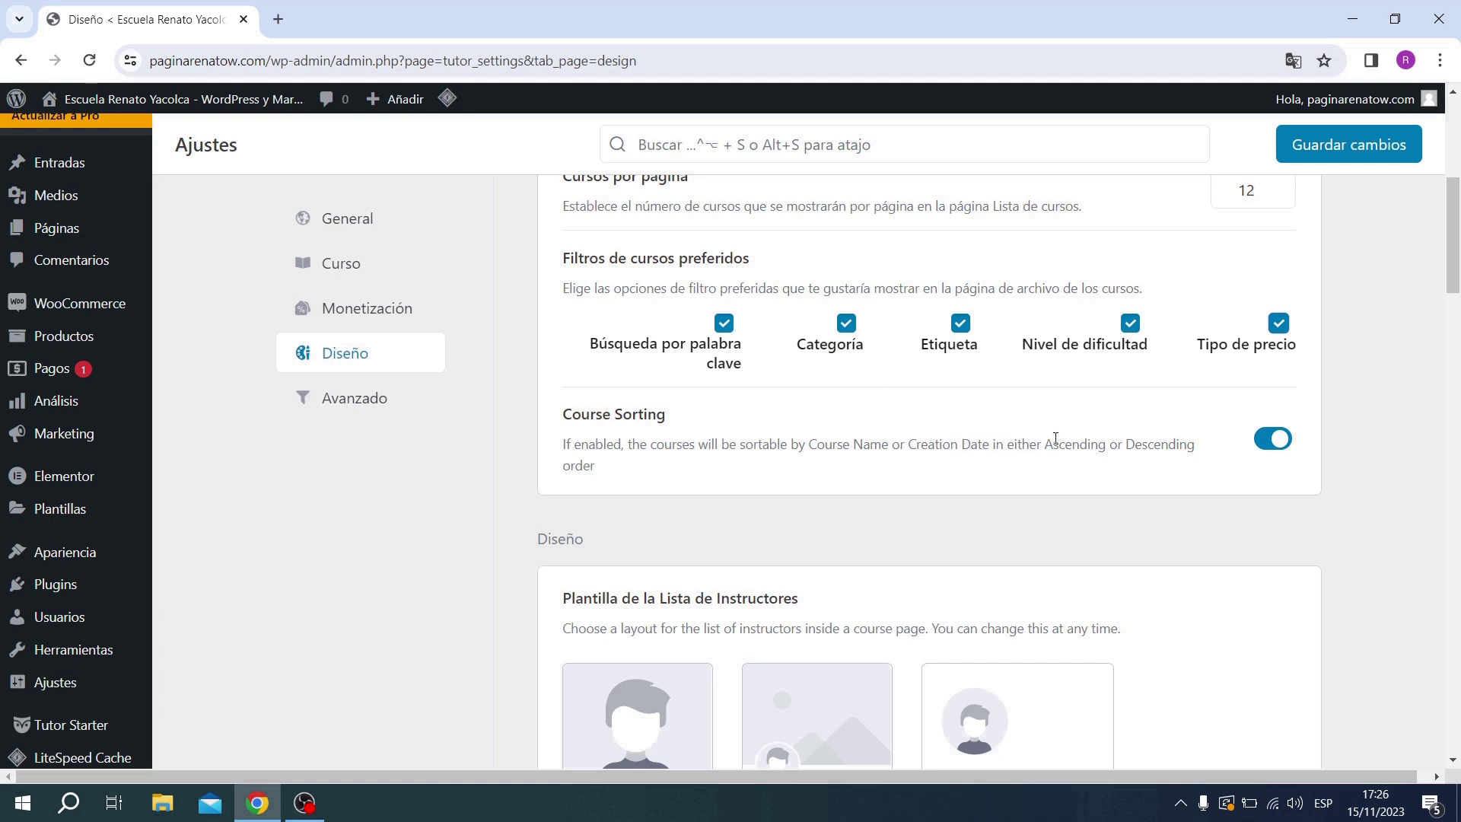
pyautogui.scroll(-4, 1180, 466)
pyautogui.scroll(-1, 1242, 463)
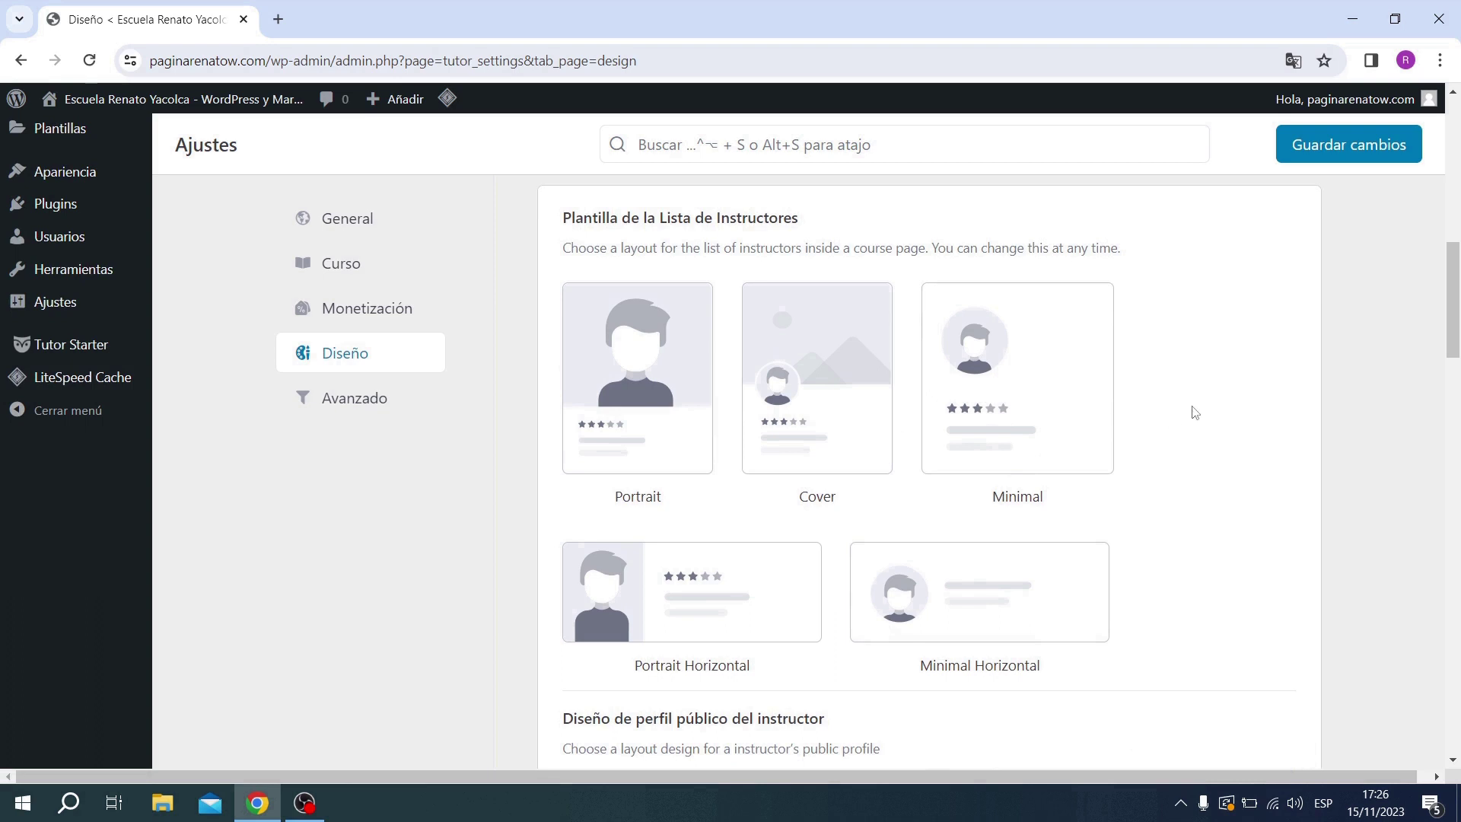
pyautogui.scroll(-4, 1211, 404)
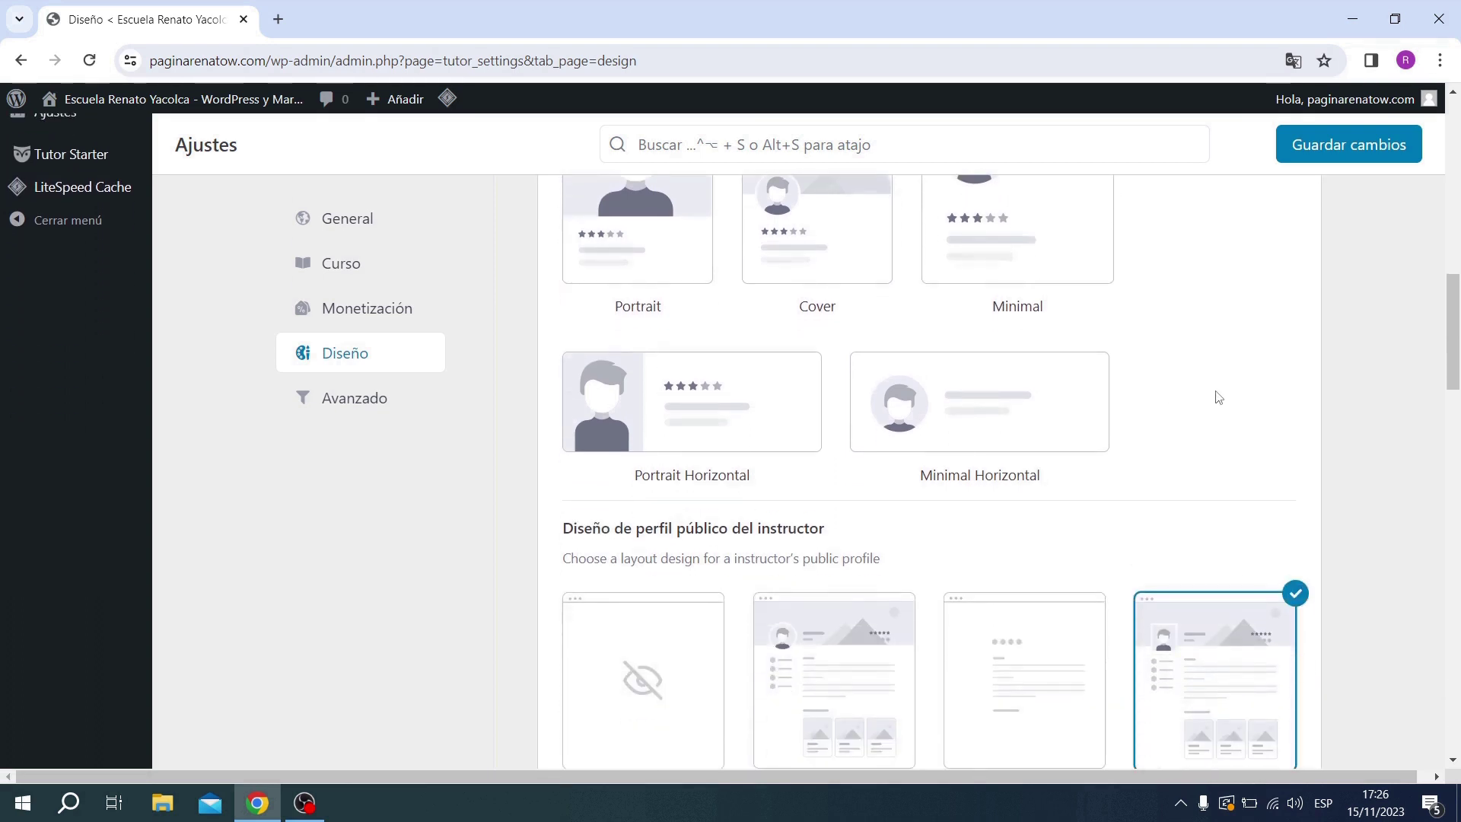
pyautogui.scroll(-1, 1187, 373)
pyautogui.scroll(-1, 1126, 334)
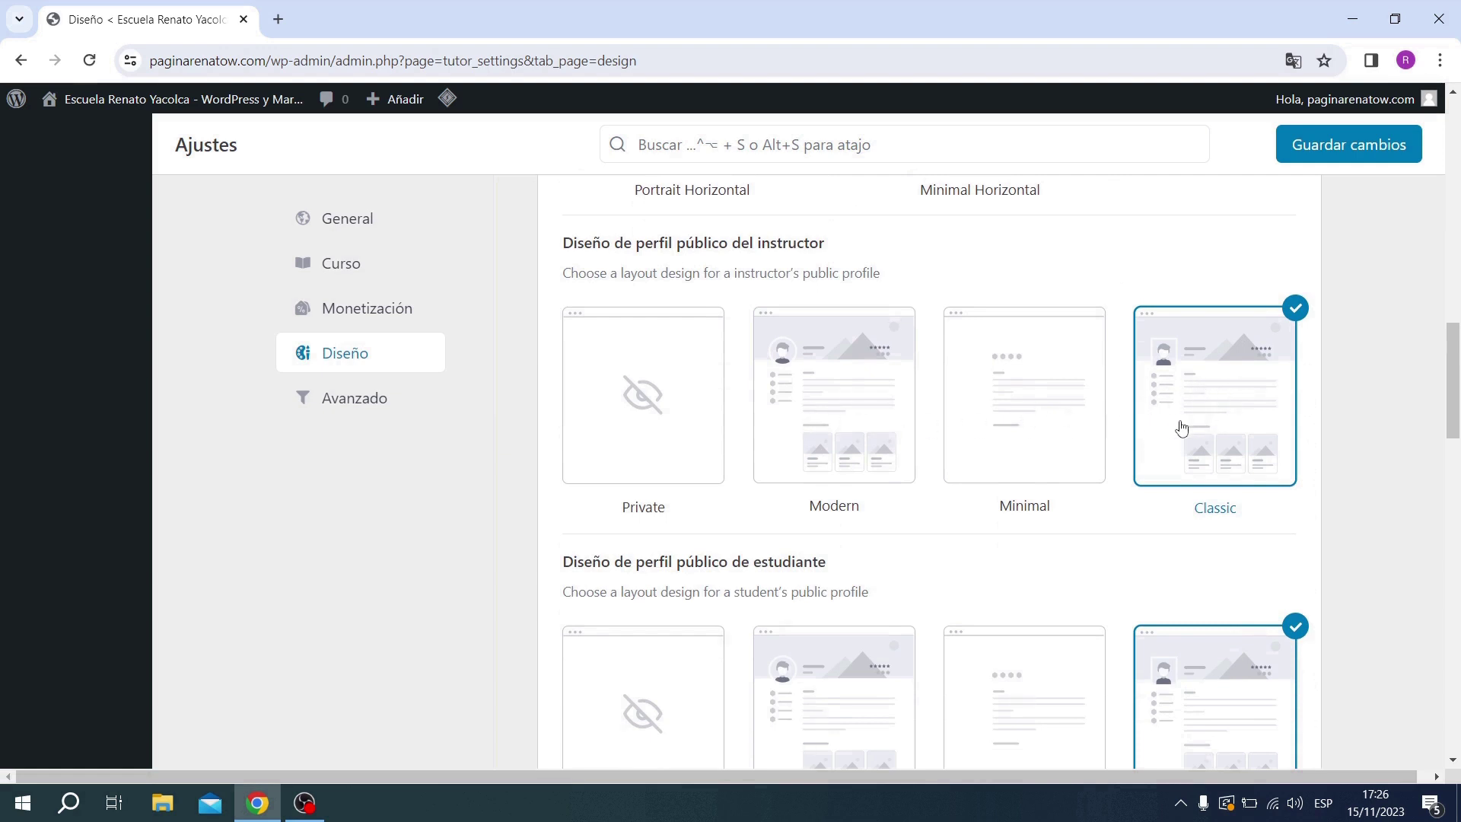
pyautogui.scroll(-1, 1134, 419)
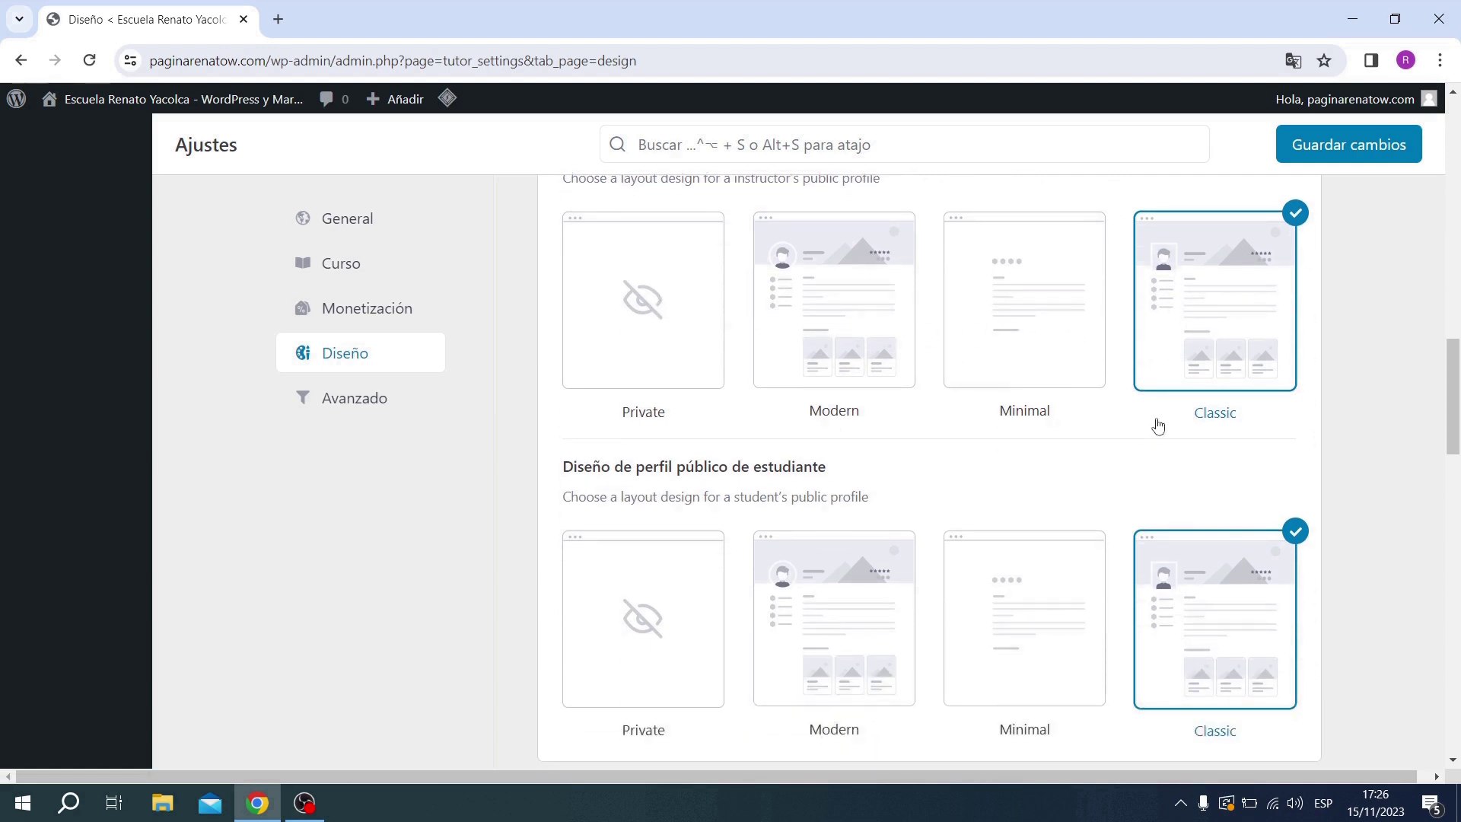
pyautogui.scroll(-1, 1145, 422)
pyautogui.scroll(-1, 1141, 423)
pyautogui.scroll(-1, 1130, 411)
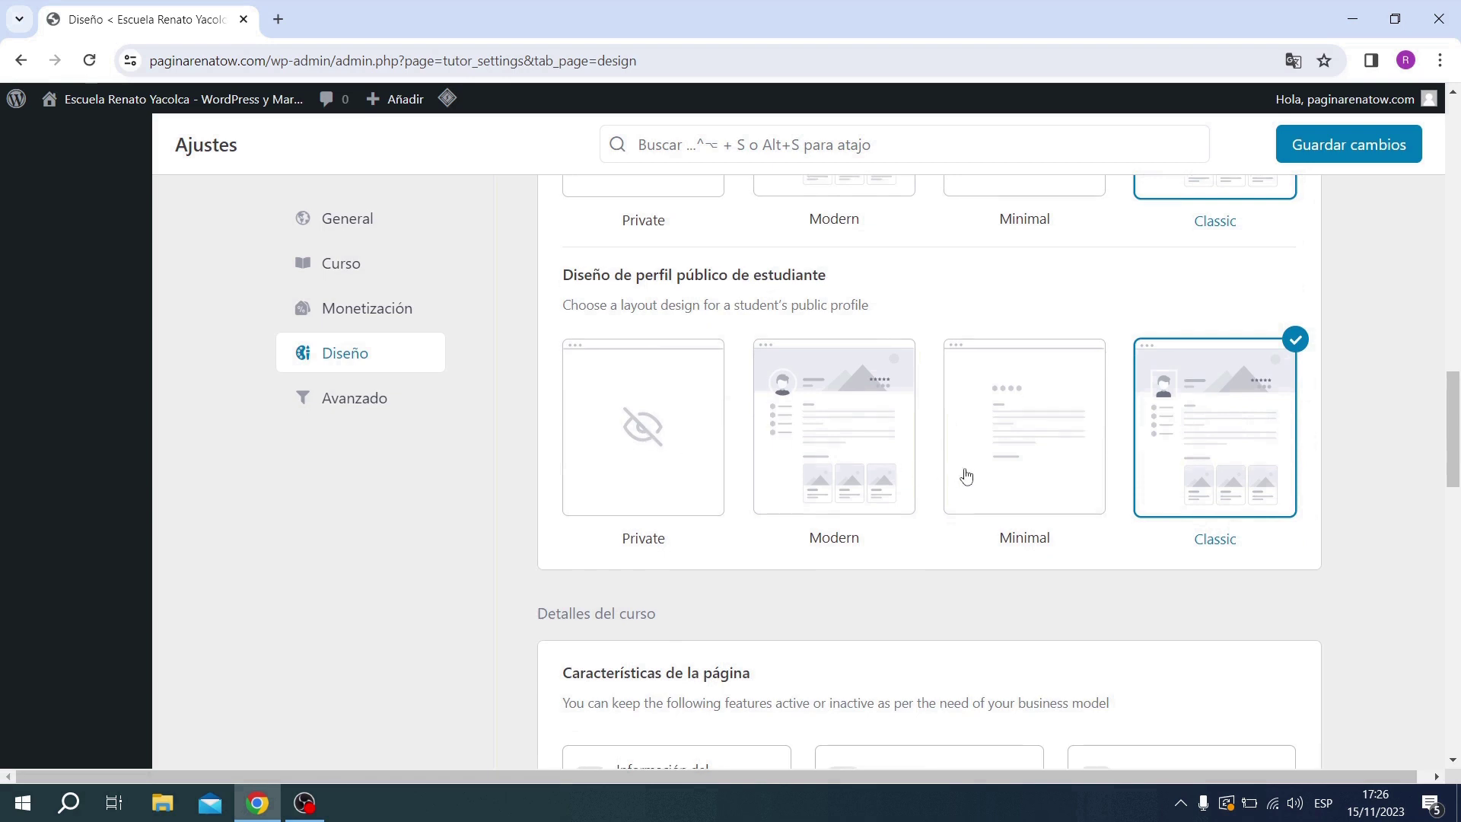
pyautogui.scroll(-2, 1012, 456)
pyautogui.scroll(-2, 1041, 447)
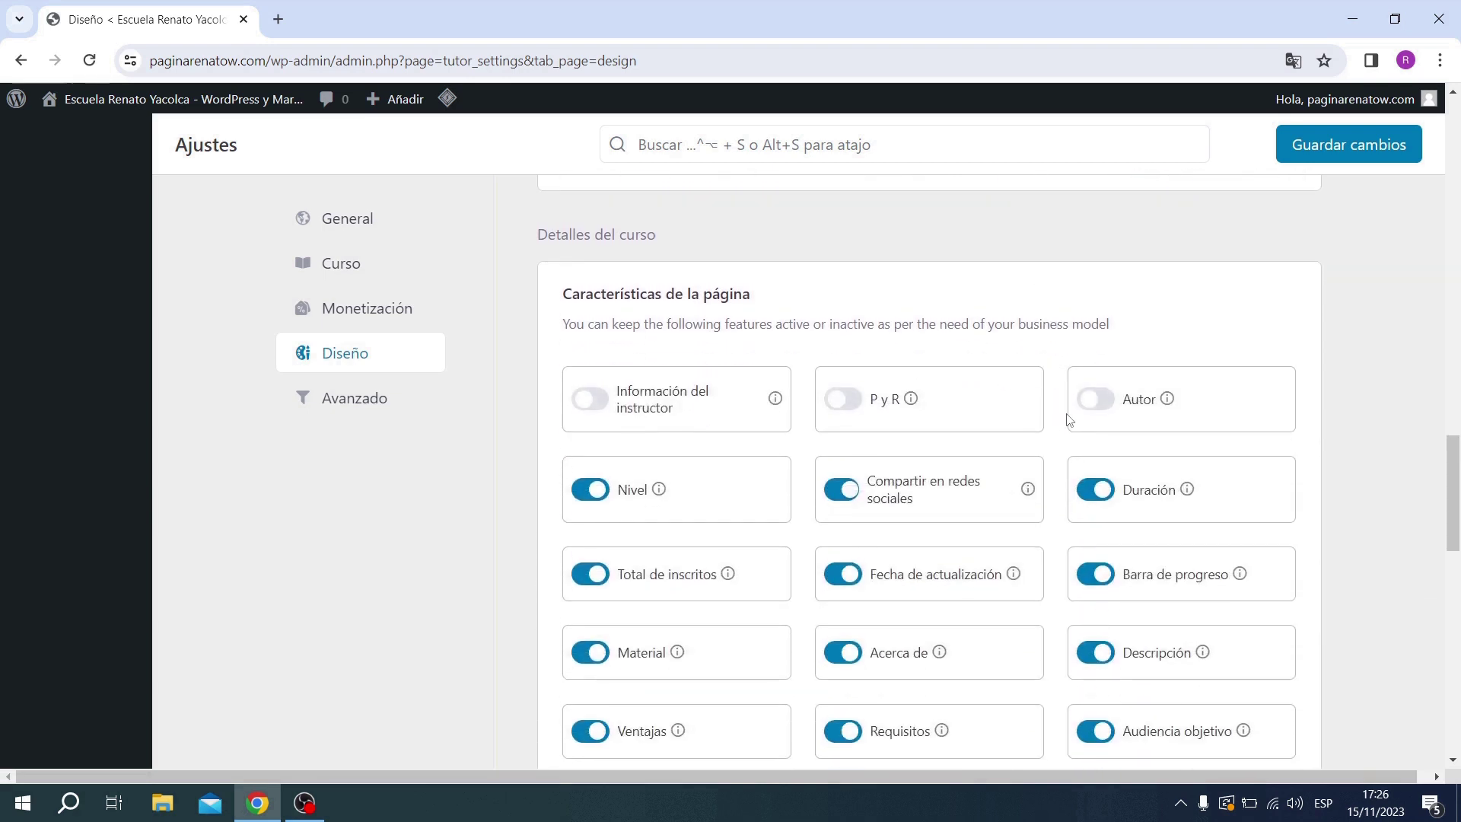
pyautogui.scroll(-1, 1070, 418)
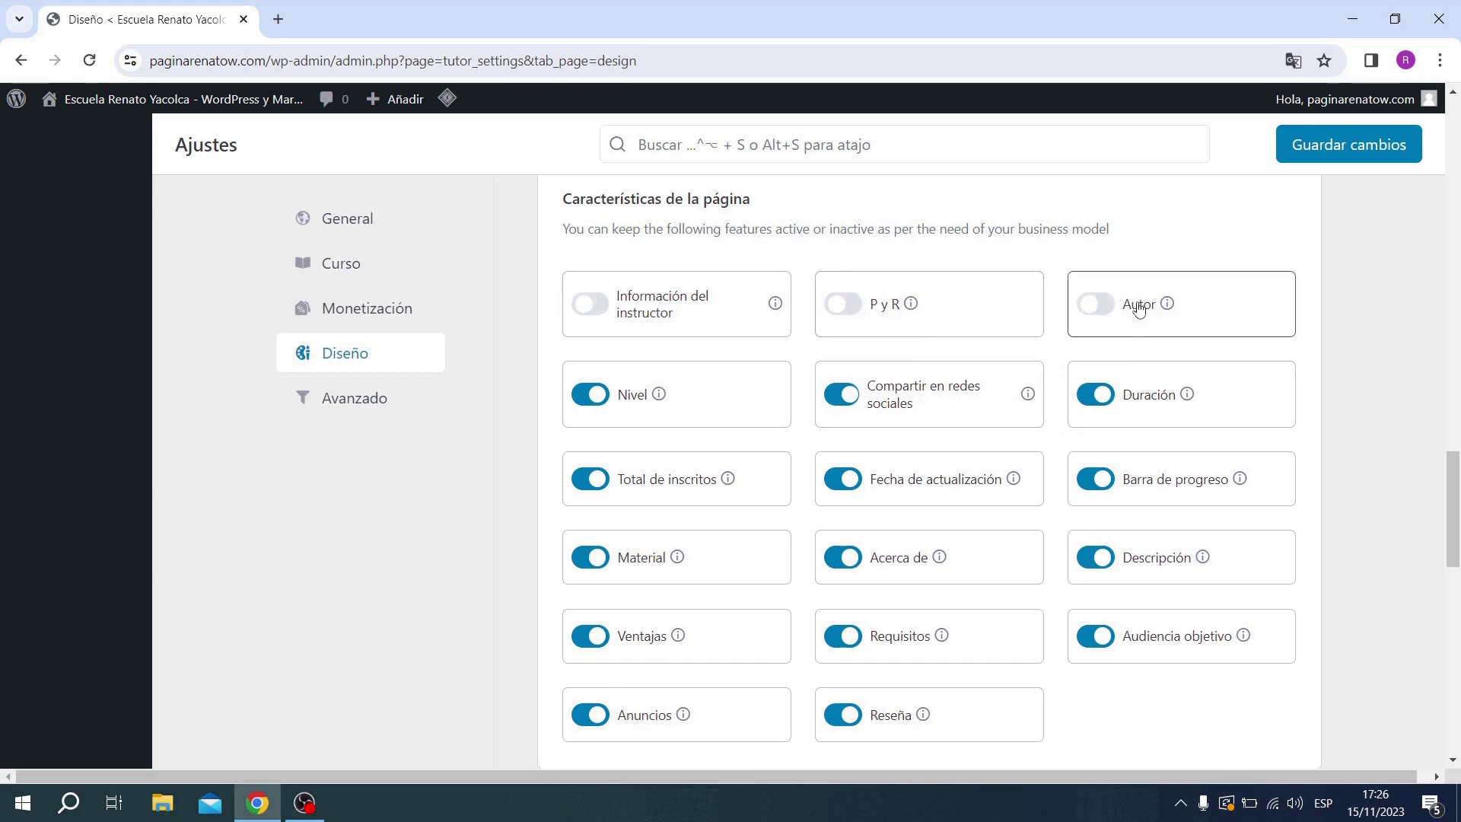
pyautogui.scroll(-4, 1071, 372)
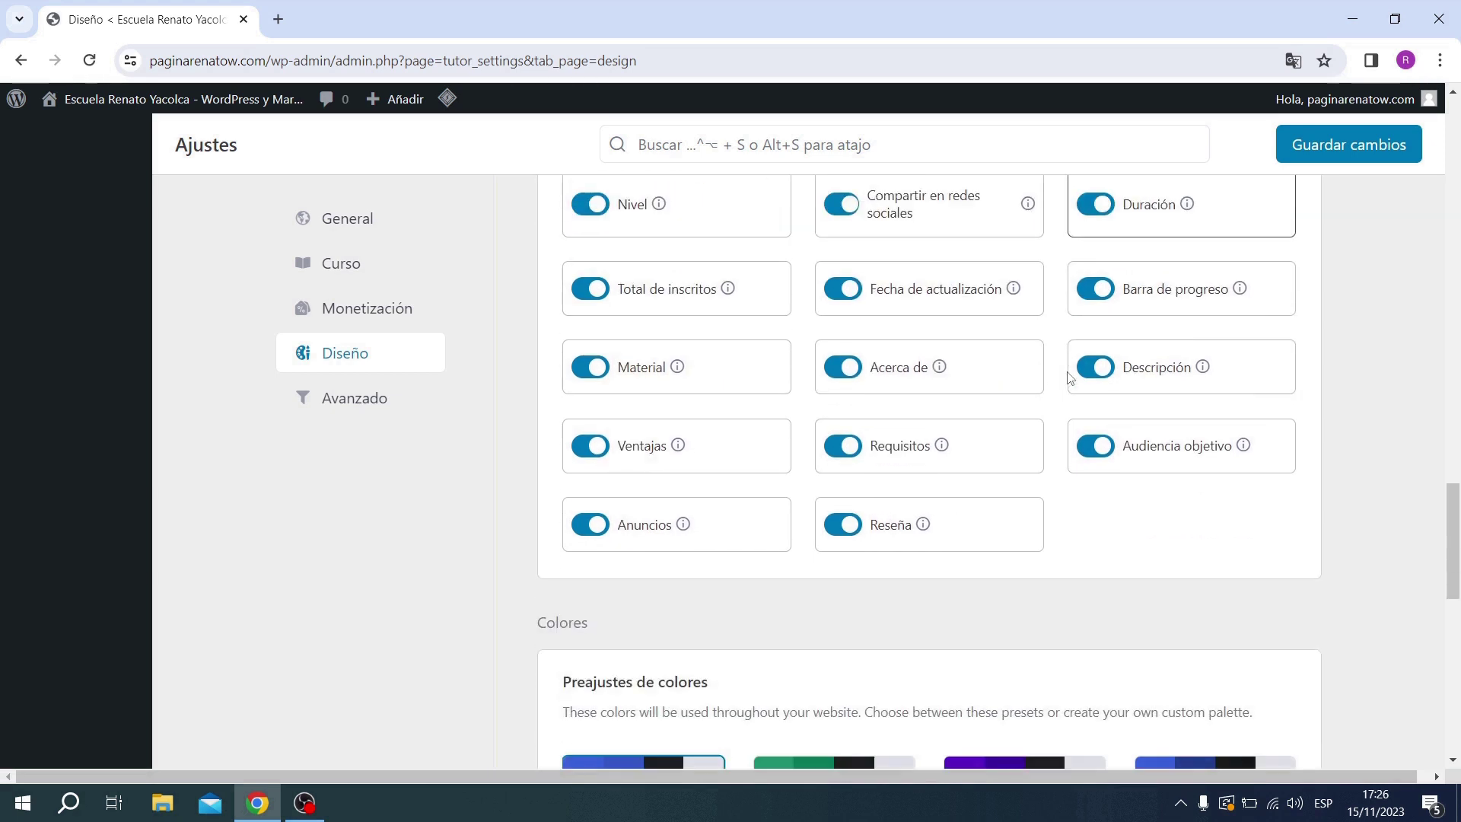
# Try the Custom color preset with the primary color set to #3a5dcf, and return to the Default preset.
pyautogui.scroll(-5, 1069, 377)
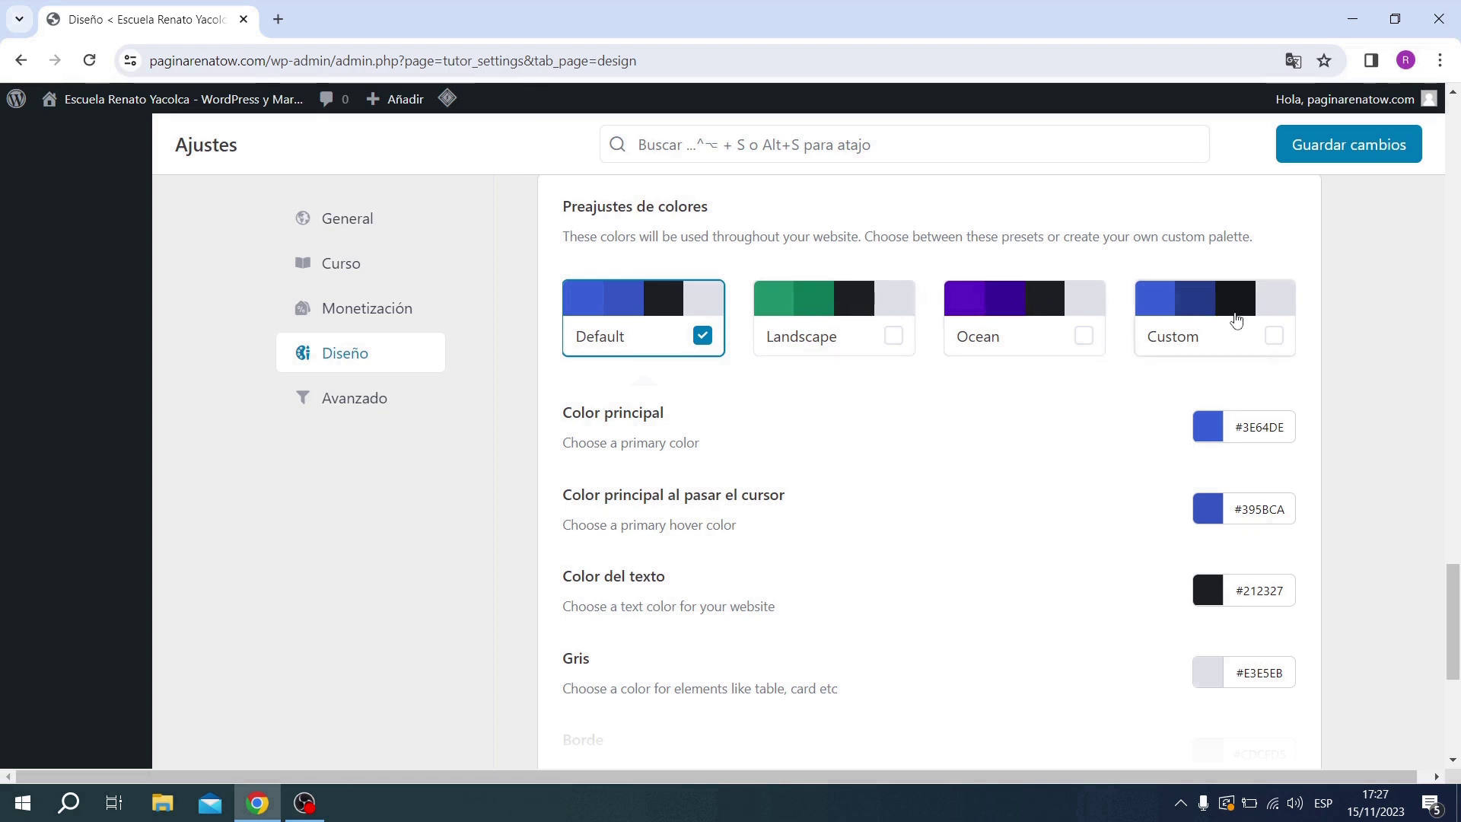
pyautogui.click(1277, 336)
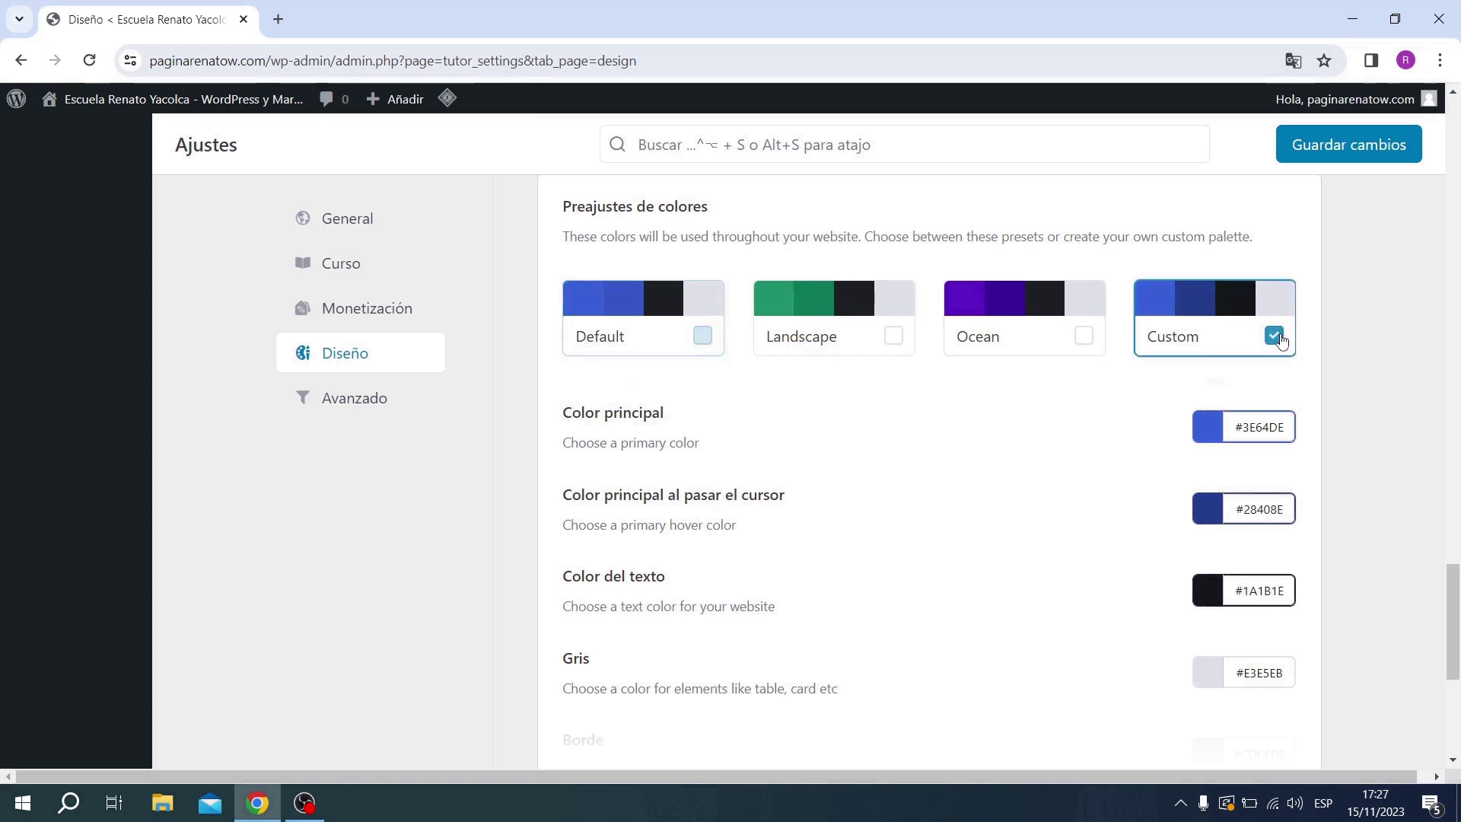
pyautogui.click(1265, 429)
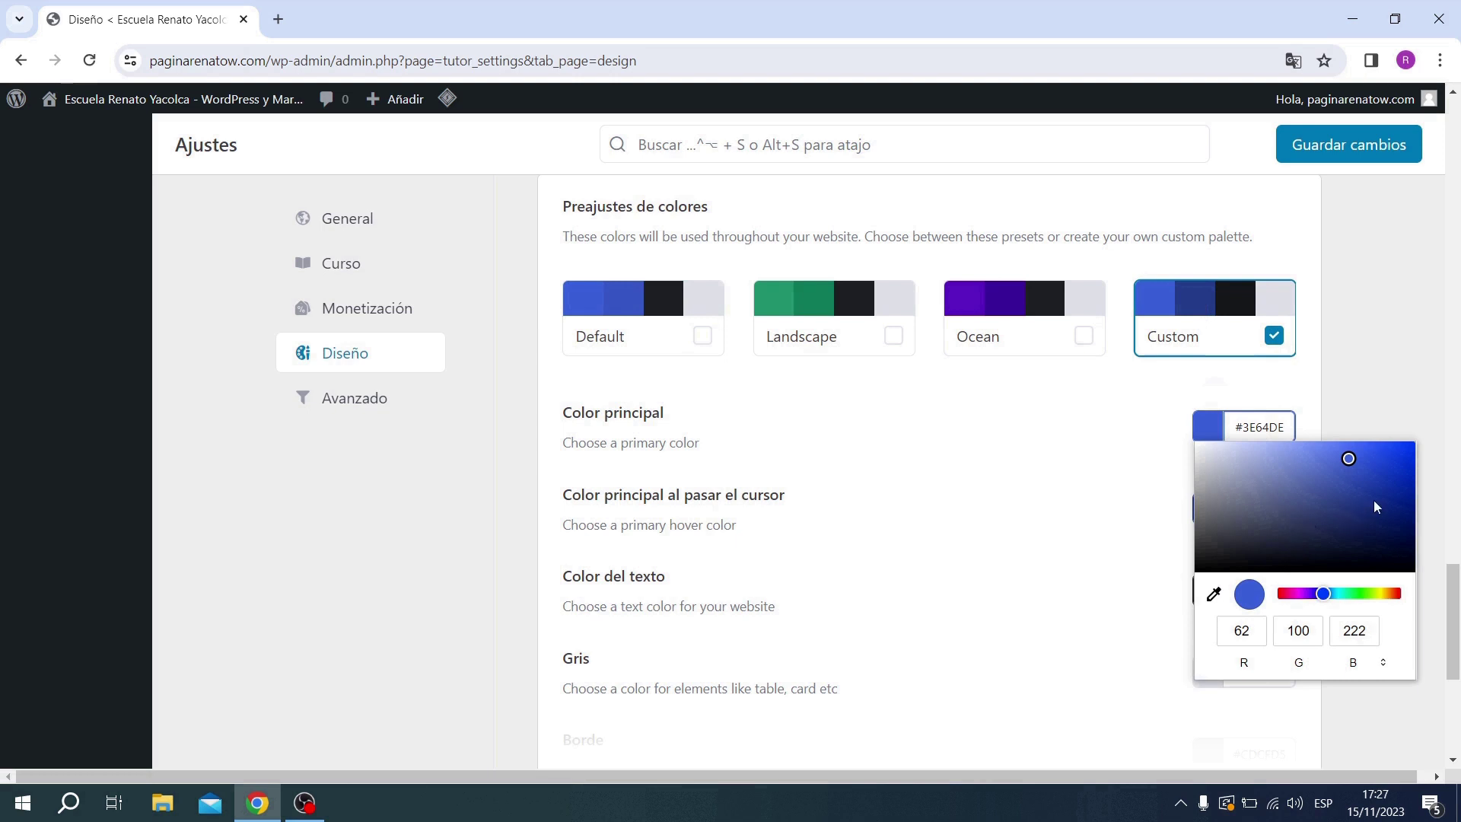
pyautogui.moveTo(1374, 502); pyautogui.dragTo(1354, 469)
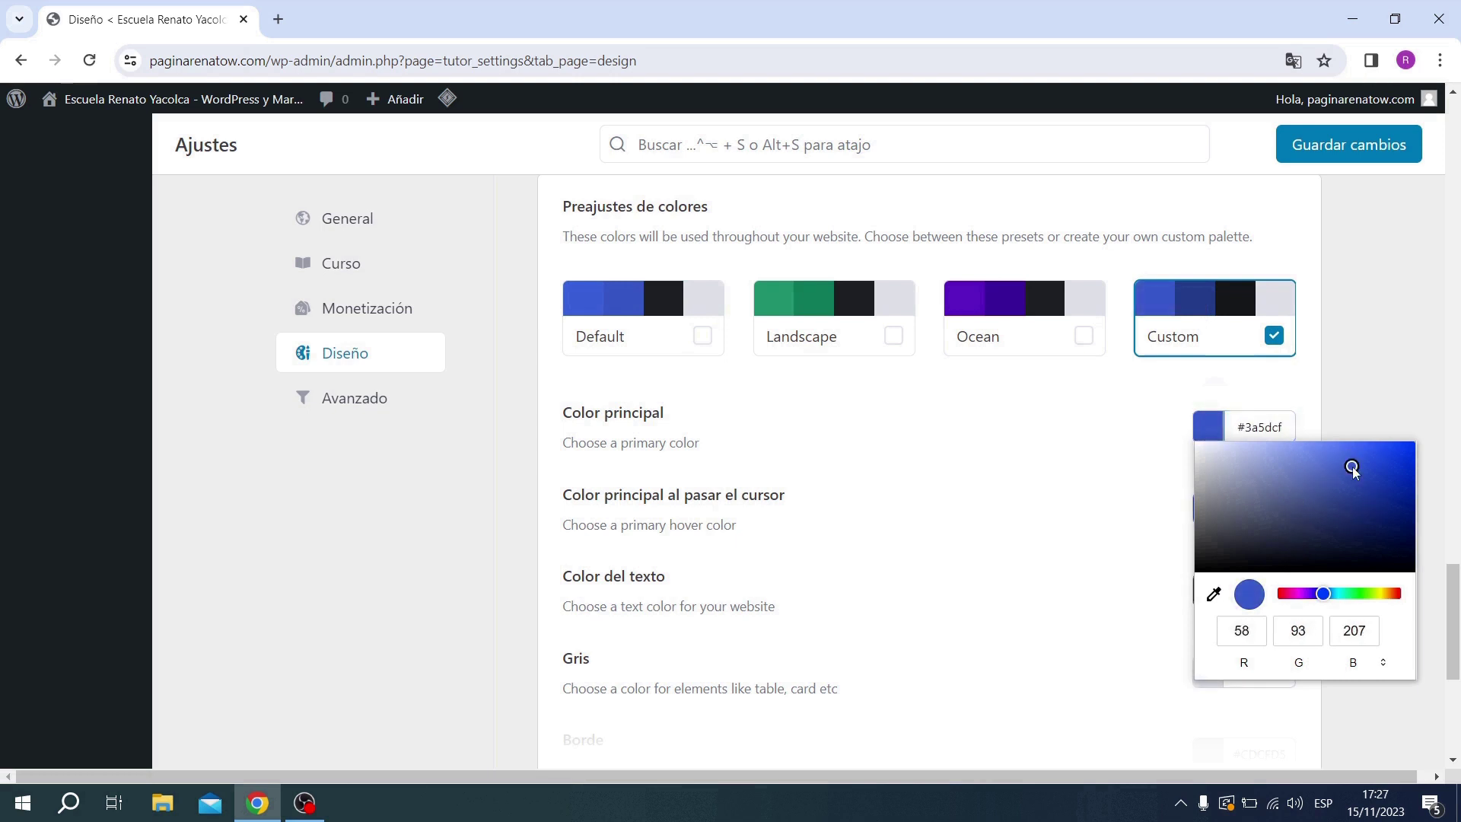
pyautogui.click(1180, 398)
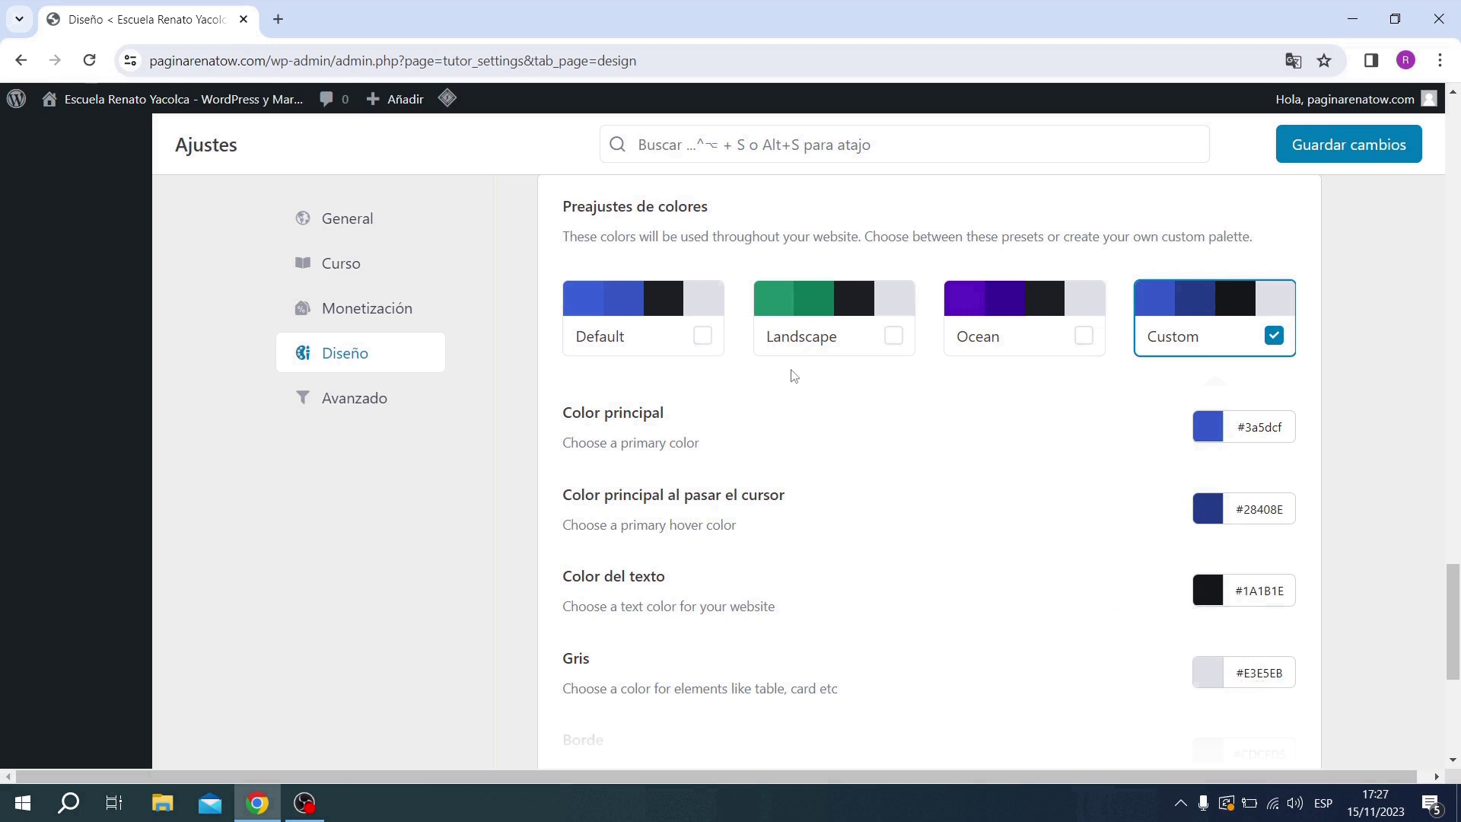
pyautogui.click(701, 338)
# Expand the remaining preset colors, enable Tutor Player for YouTube (Usar Tutor Player para YouTube), and save the design settings.
pyautogui.scroll(-1, 963, 479)
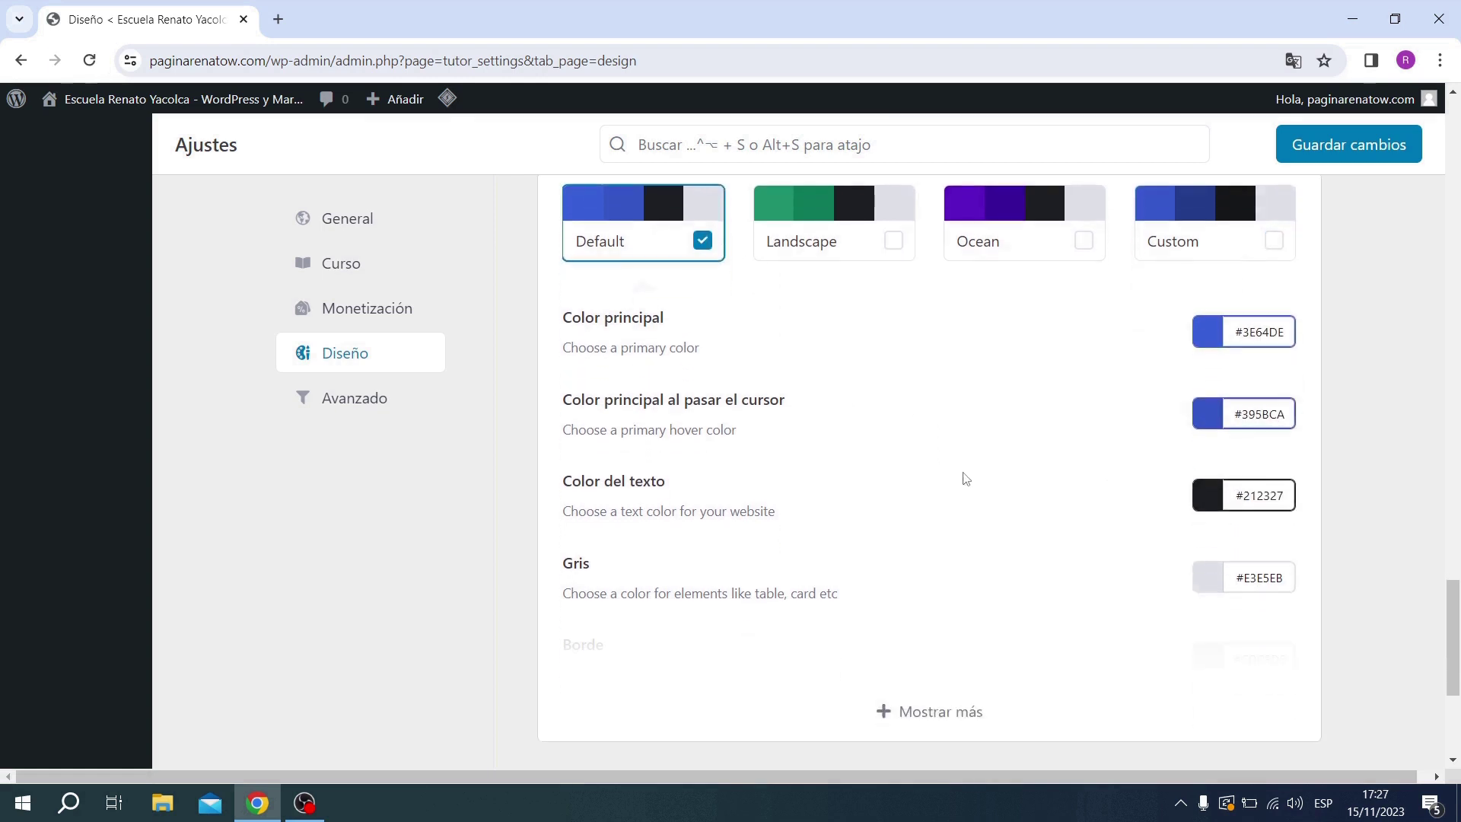
pyautogui.scroll(-1, 969, 478)
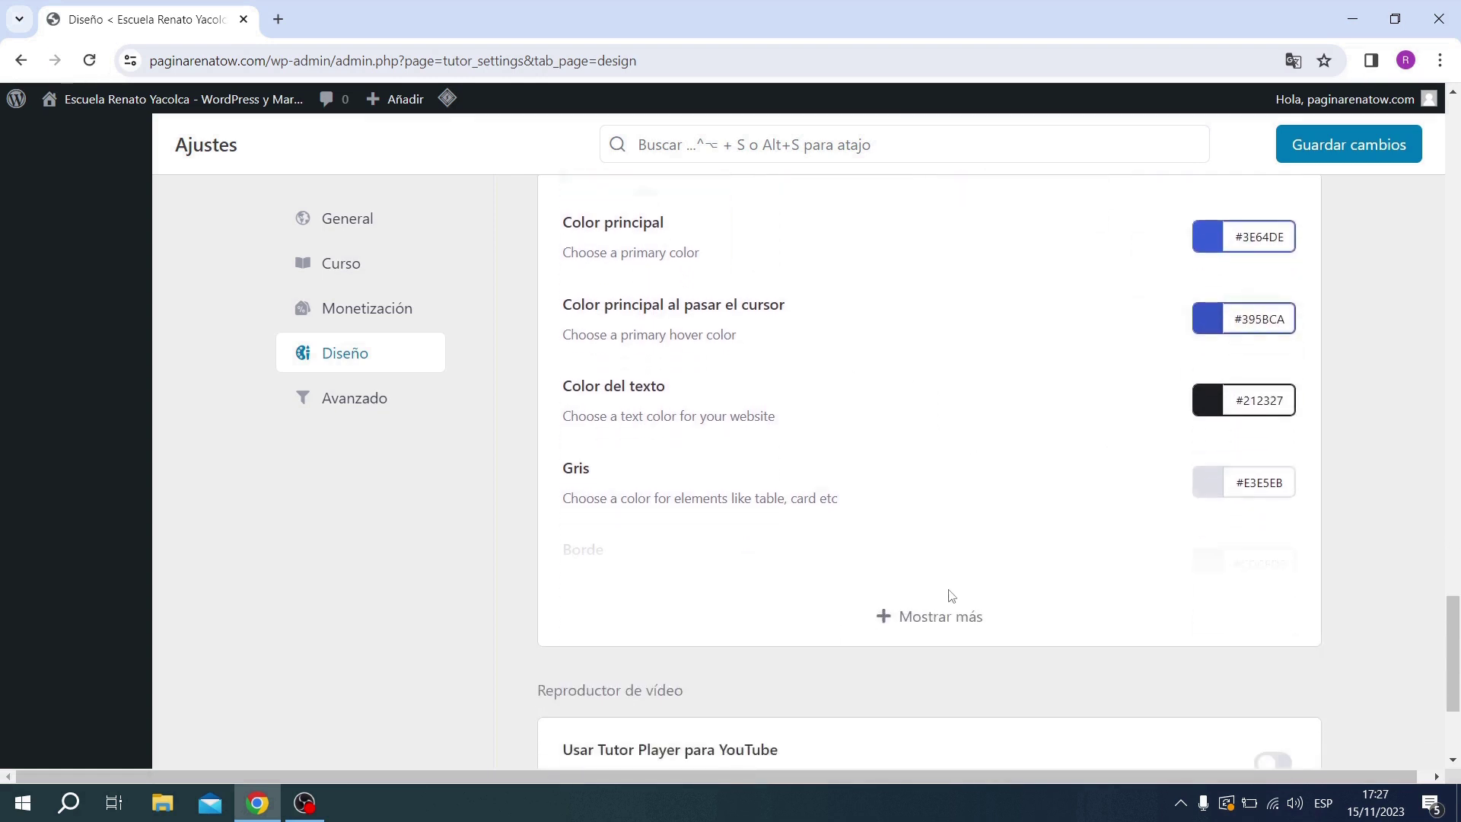
pyautogui.click(946, 617)
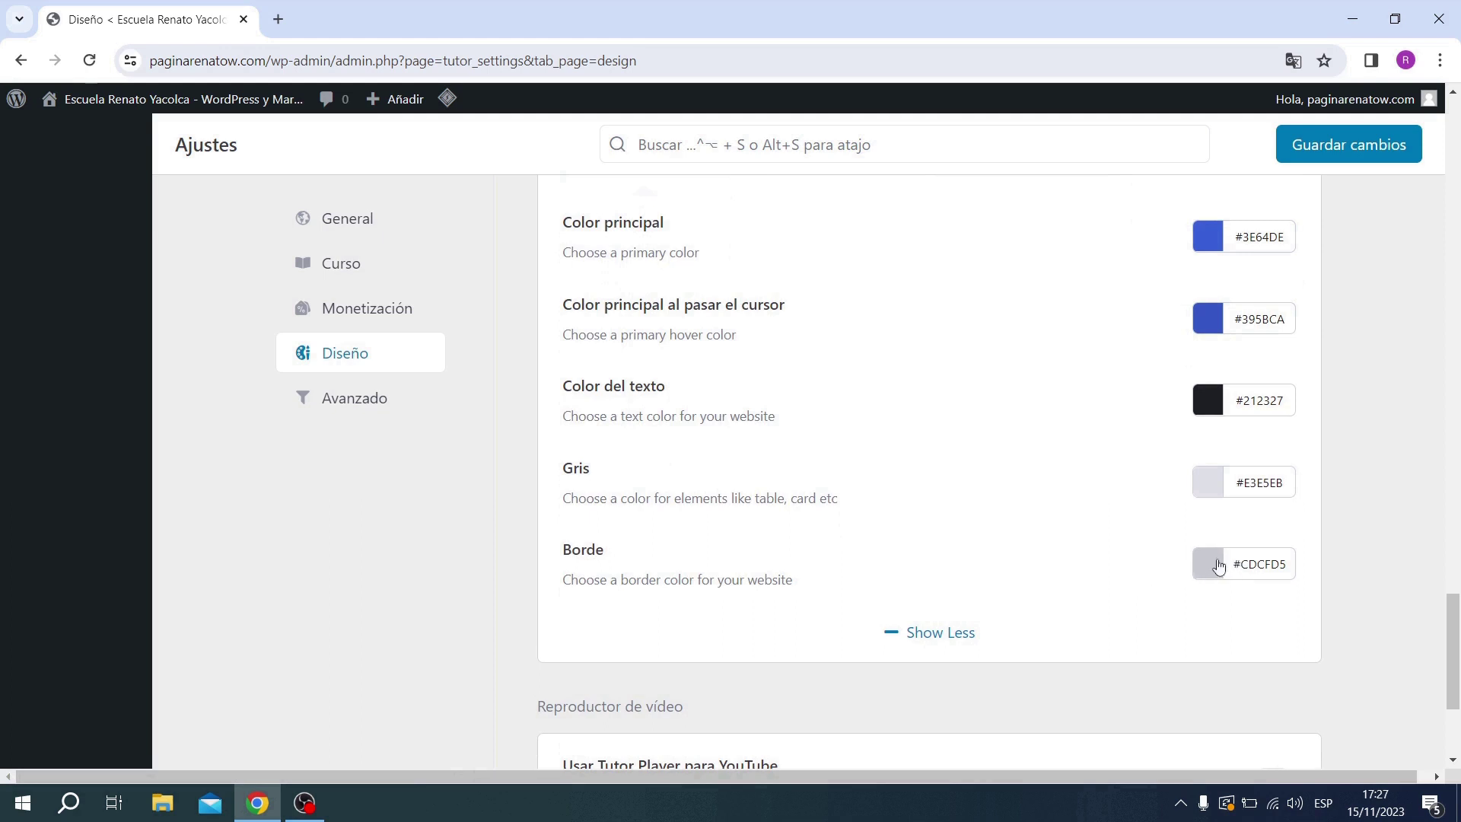
pyautogui.scroll(-2, 1169, 525)
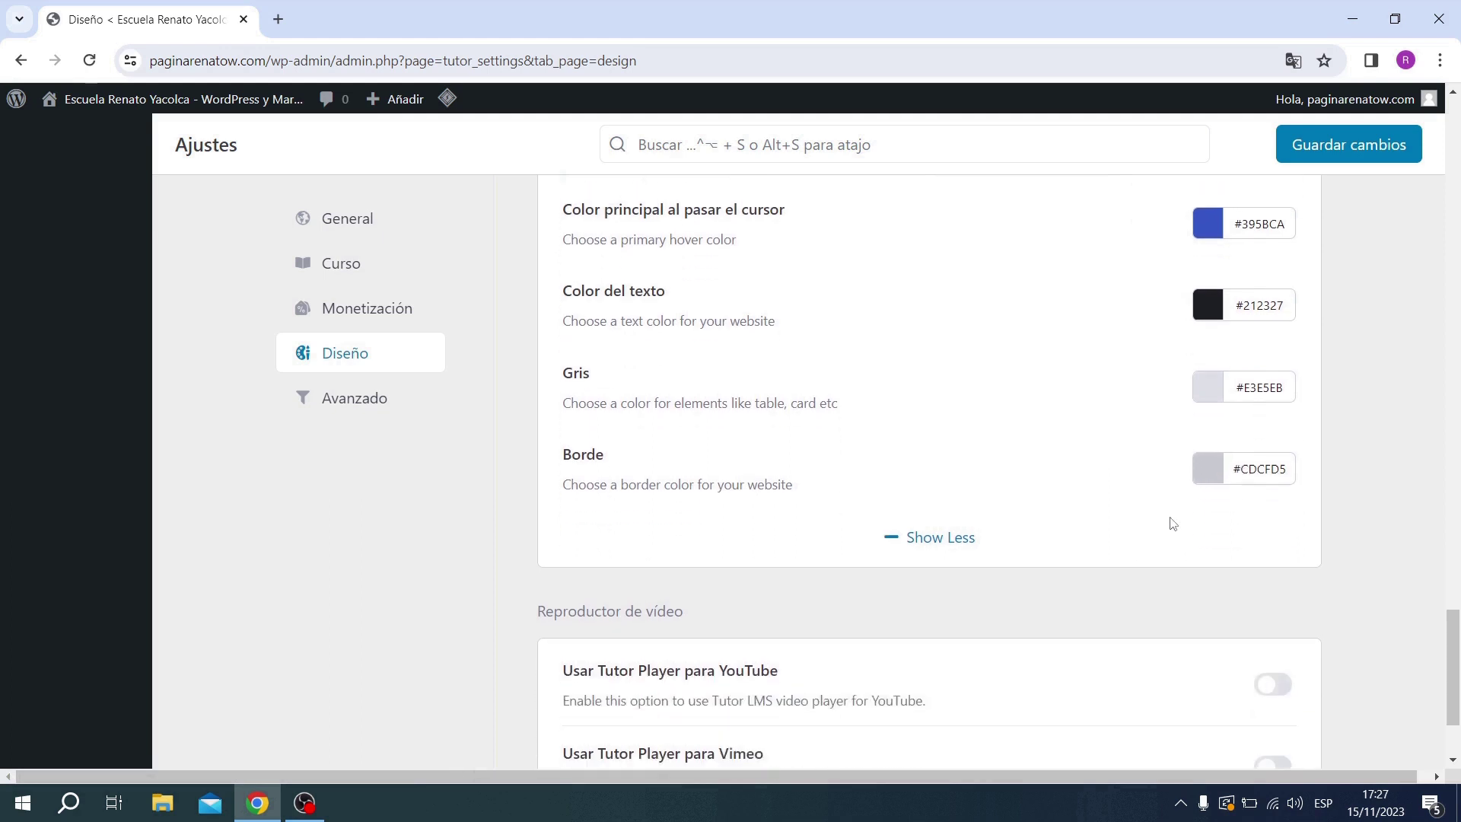
pyautogui.scroll(-1, 1169, 509)
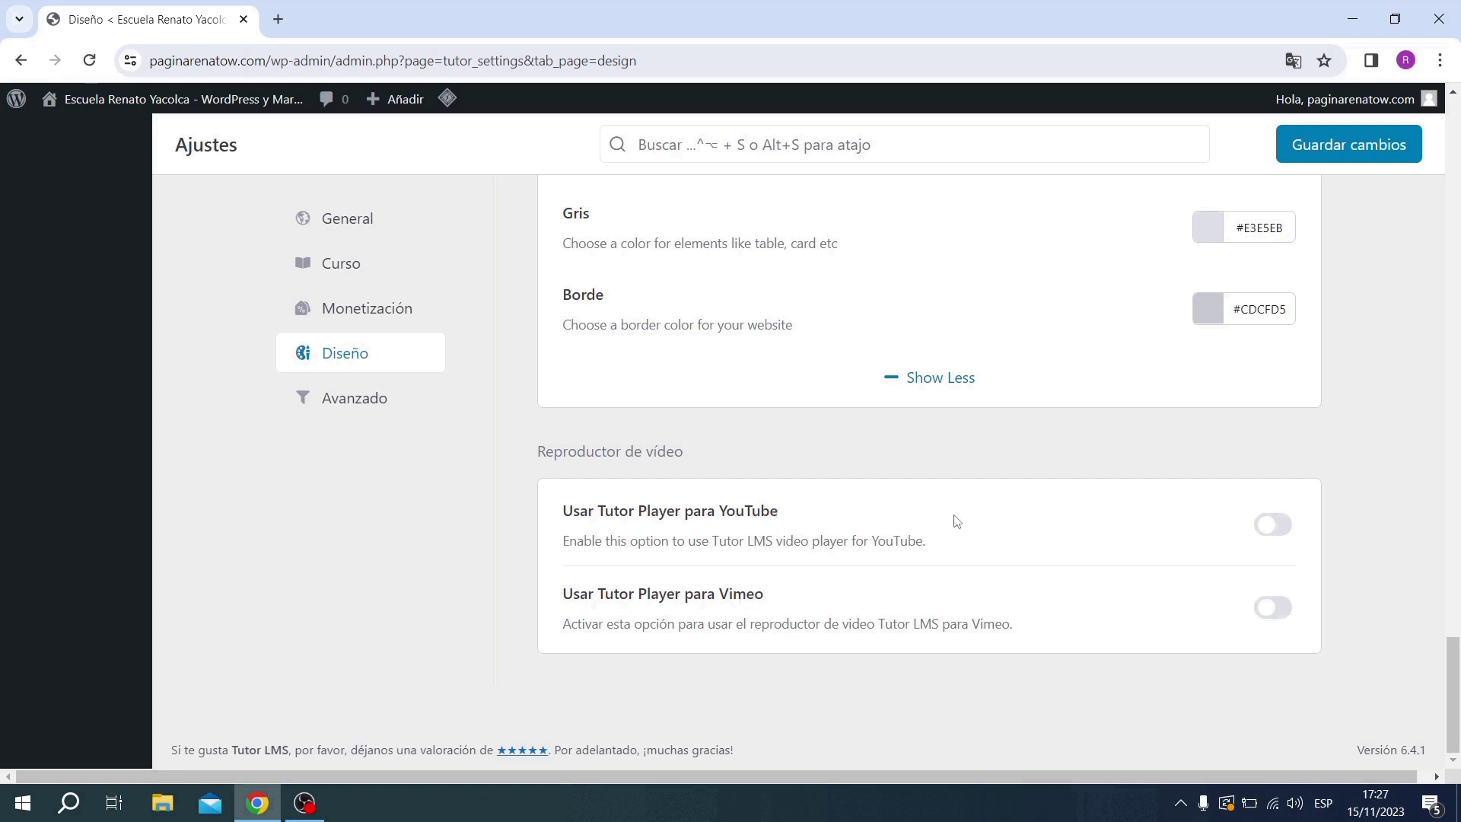
pyautogui.click(1279, 526)
pyautogui.click(1343, 153)
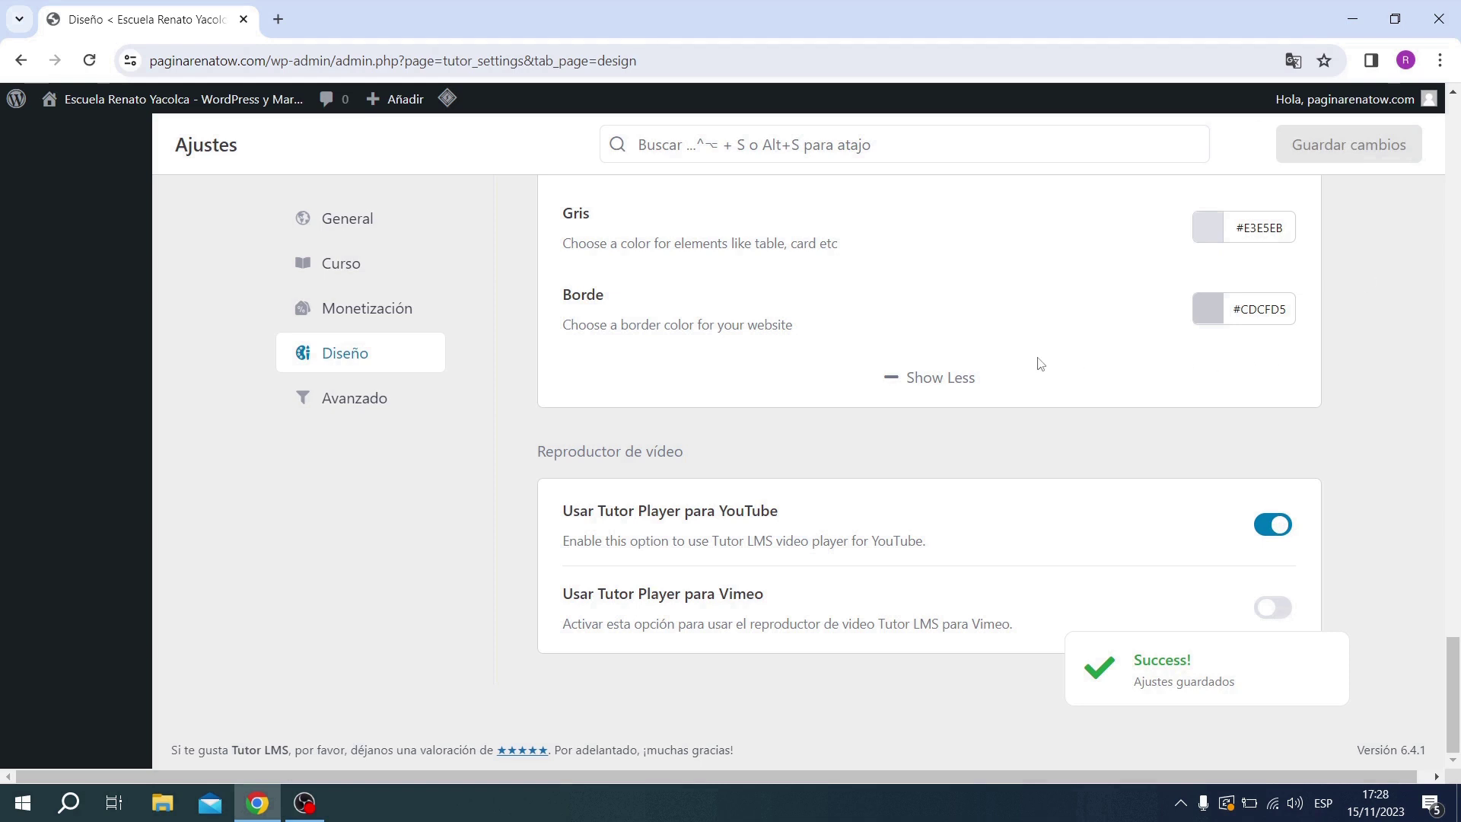
# In the Avanzado settings, enable hiding course products on the shop page (Ocultar los productos de cursos en la página de la tienda).
pyautogui.click(361, 401)
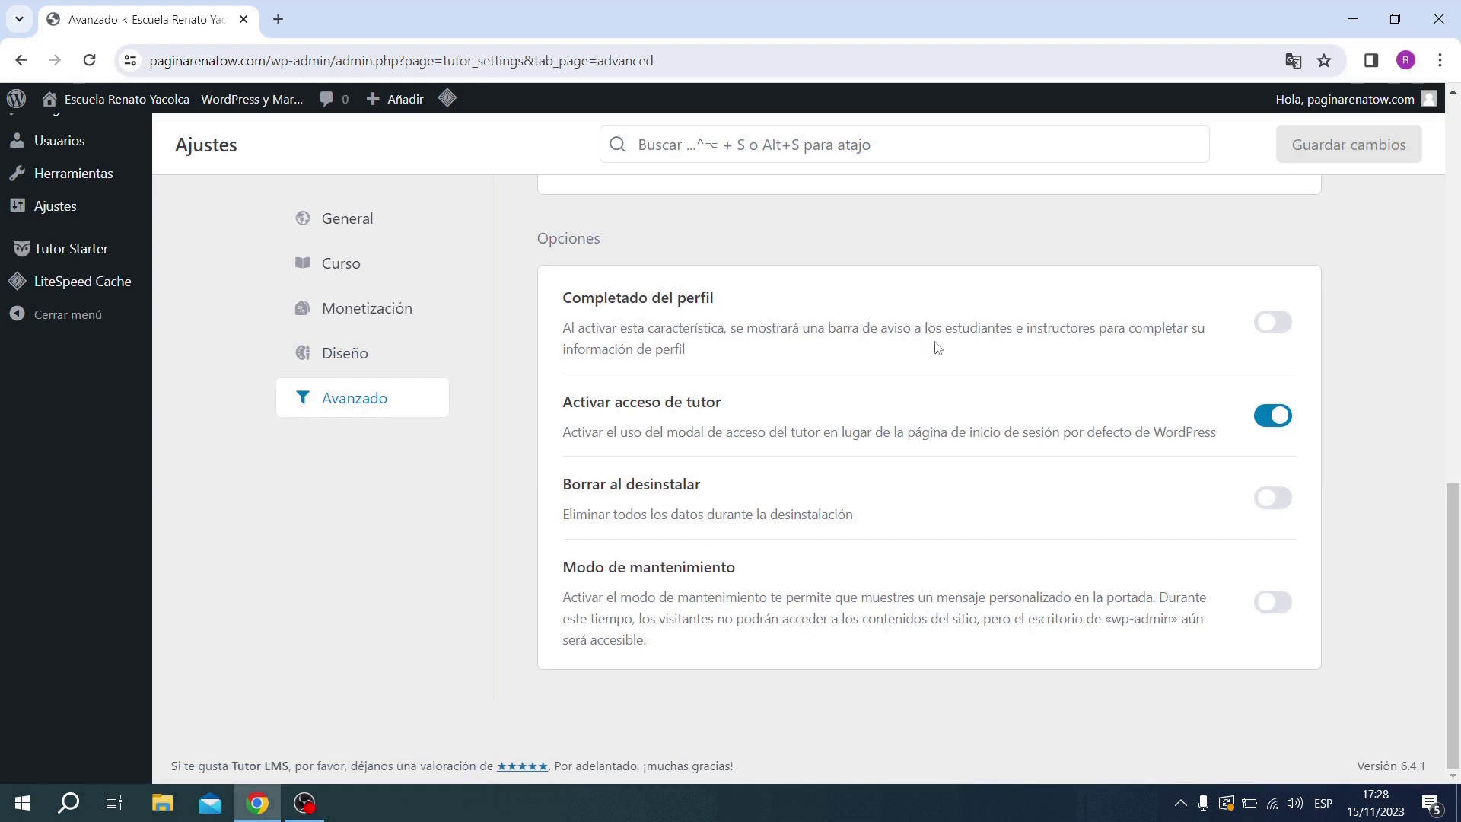
pyautogui.scroll(10, 939, 348)
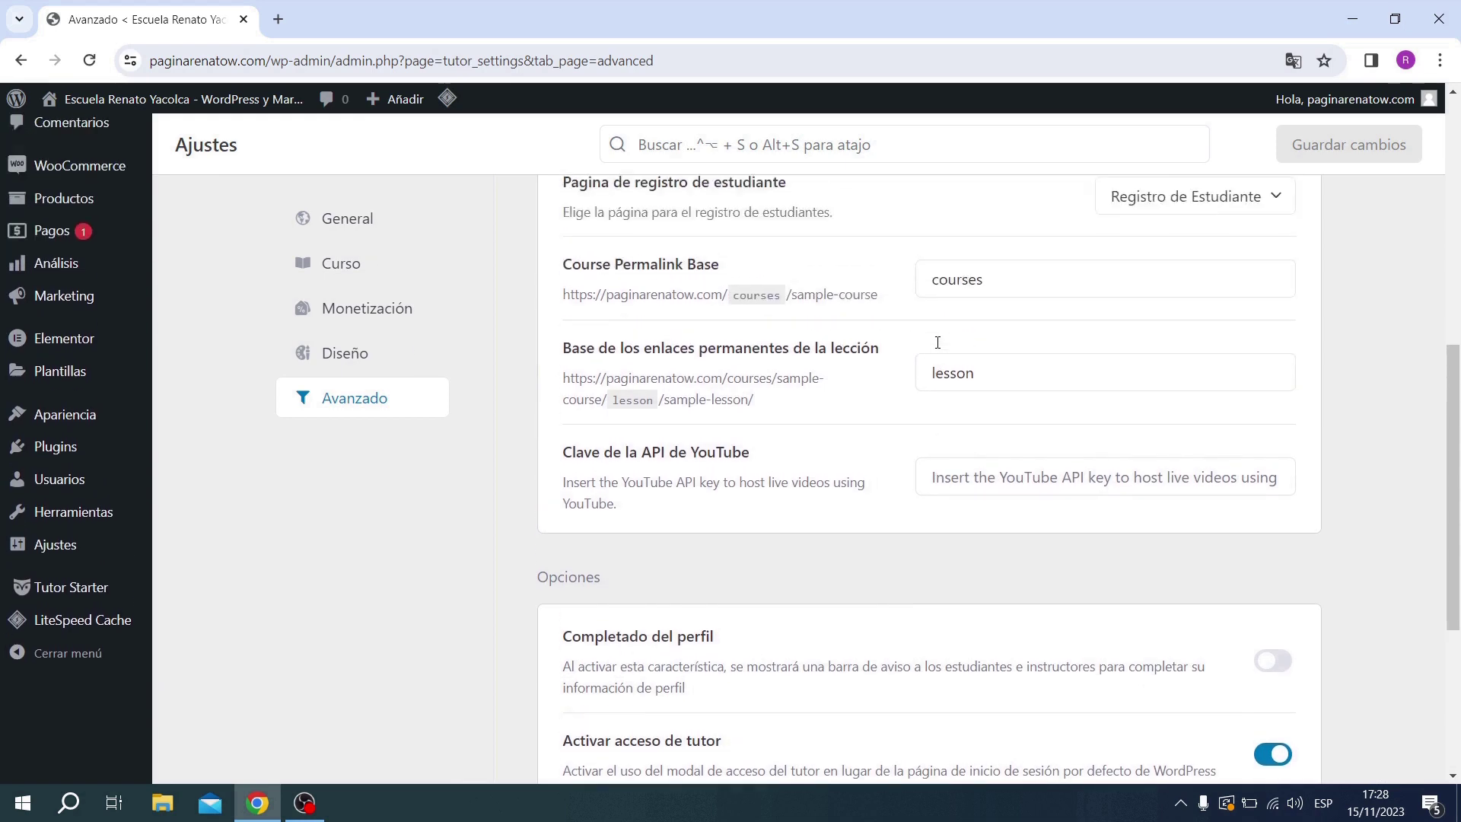
pyautogui.scroll(2, 937, 341)
pyautogui.scroll(-3, 936, 346)
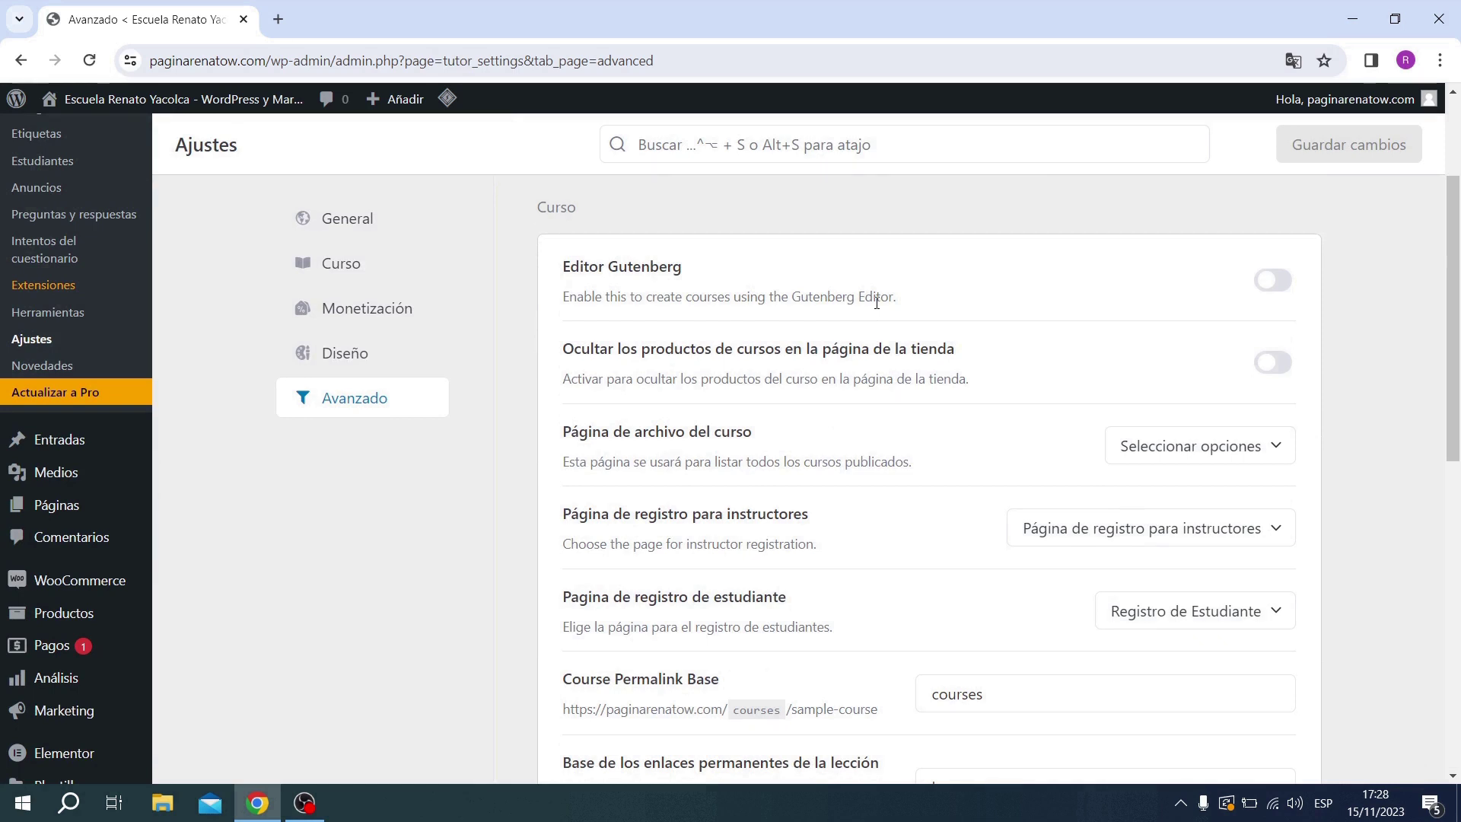
pyautogui.click(1278, 363)
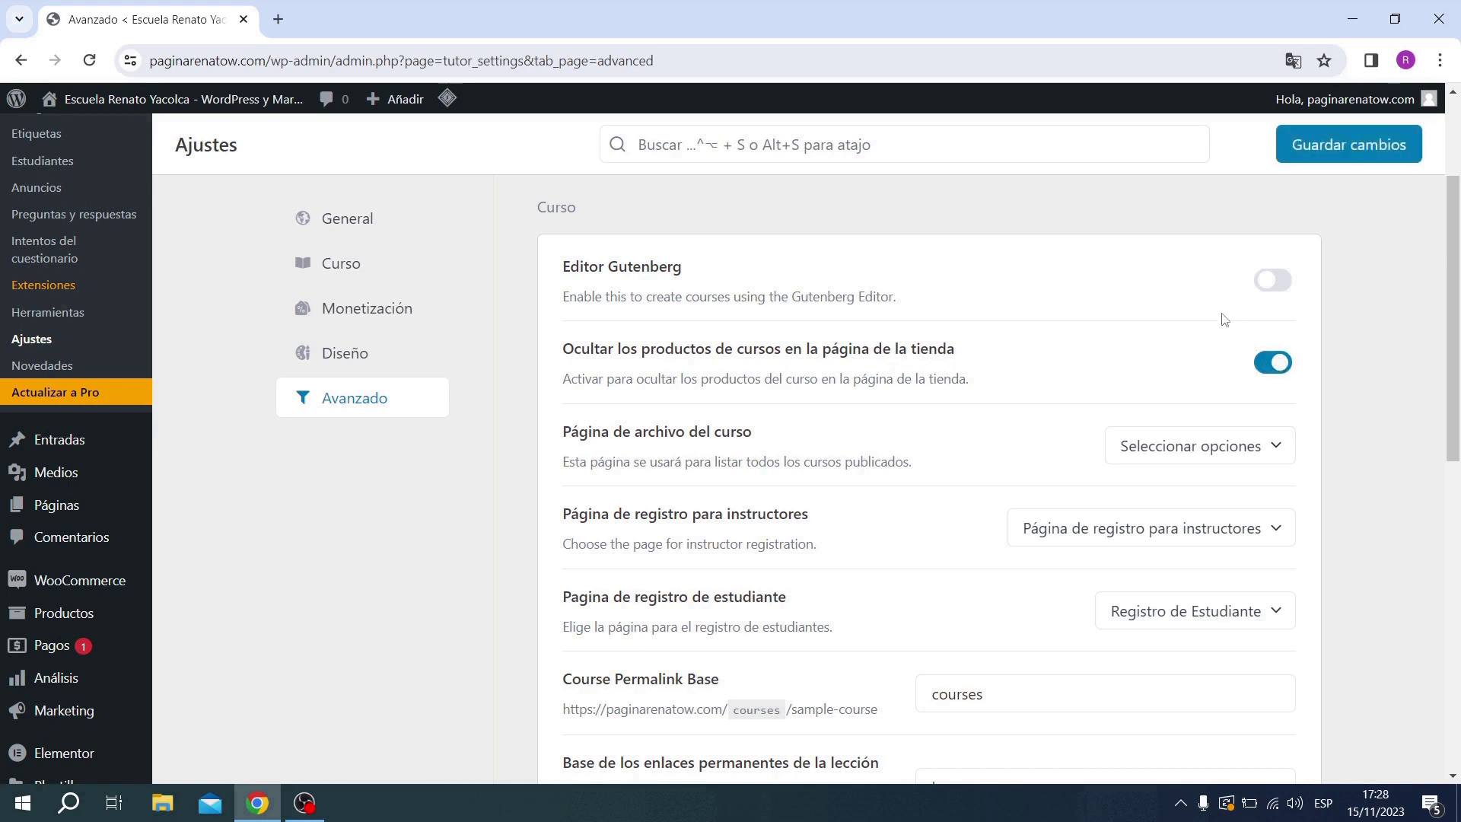
# Review the registration page, permalink base, YouTube API key and Opciones settings in the Avanzado section, and save the changes.
pyautogui.scroll(-1, 1210, 305)
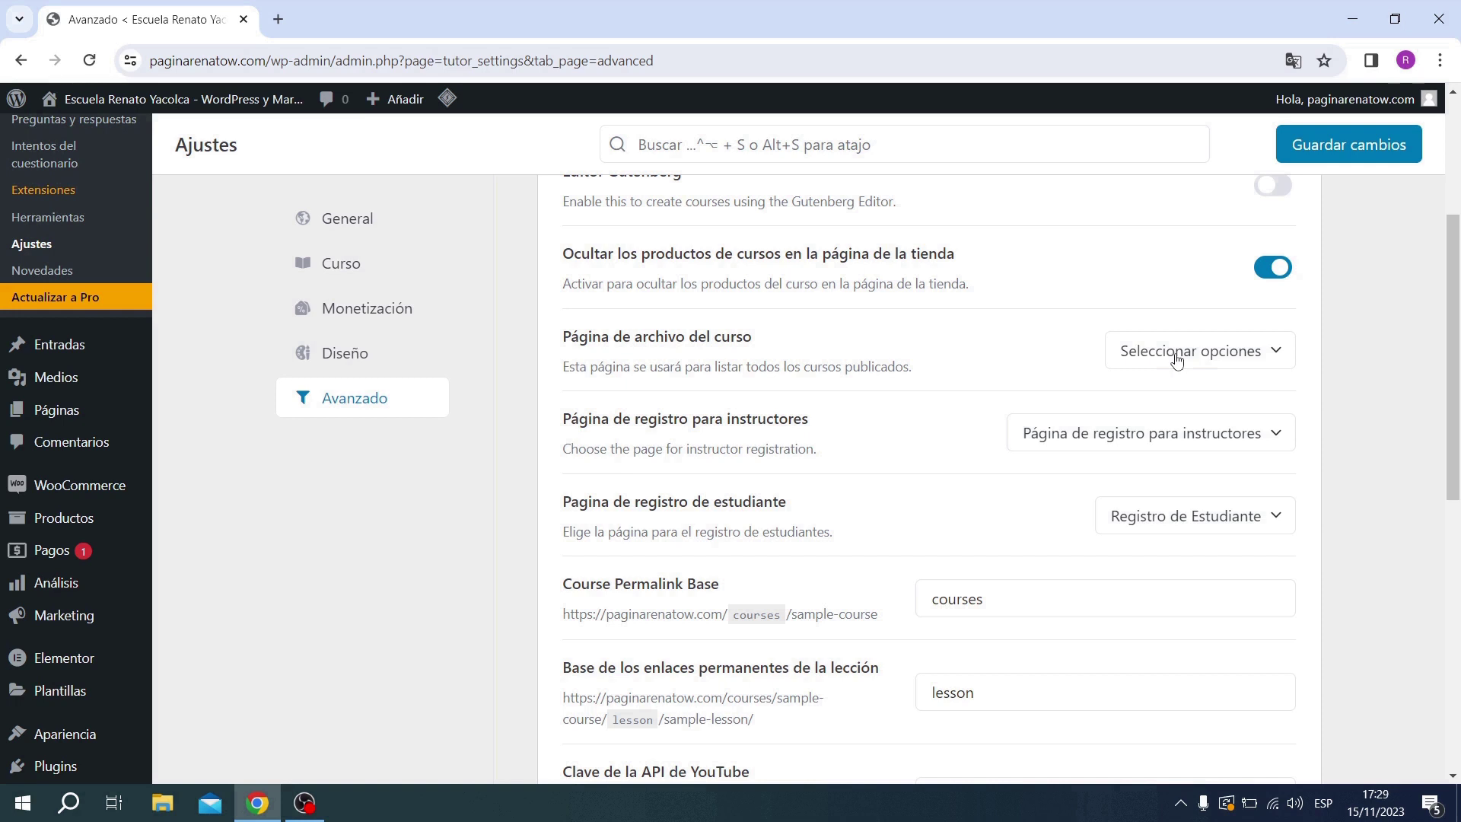
pyautogui.scroll(-1, 1177, 360)
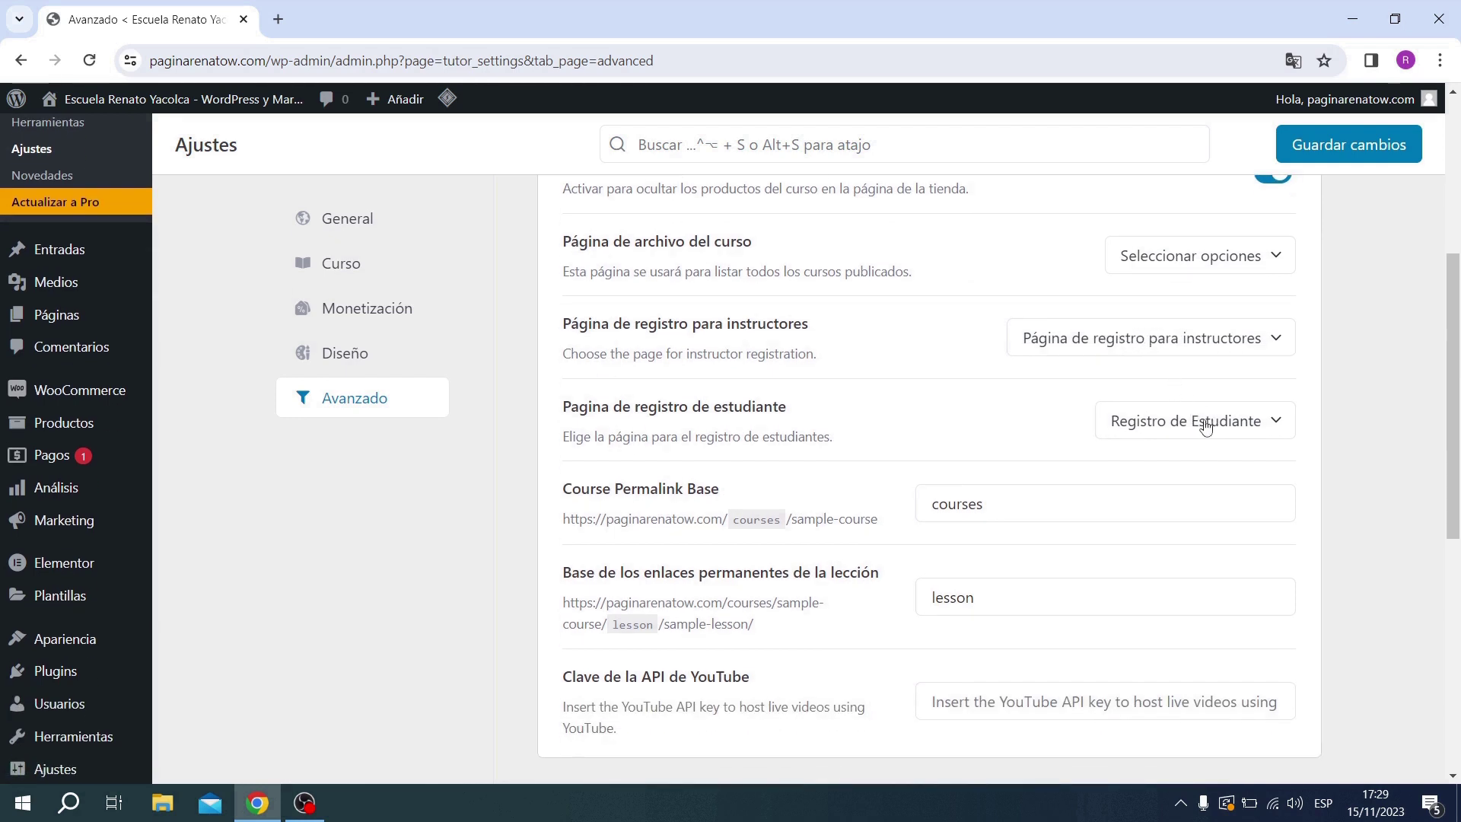
pyautogui.scroll(-2, 1349, 384)
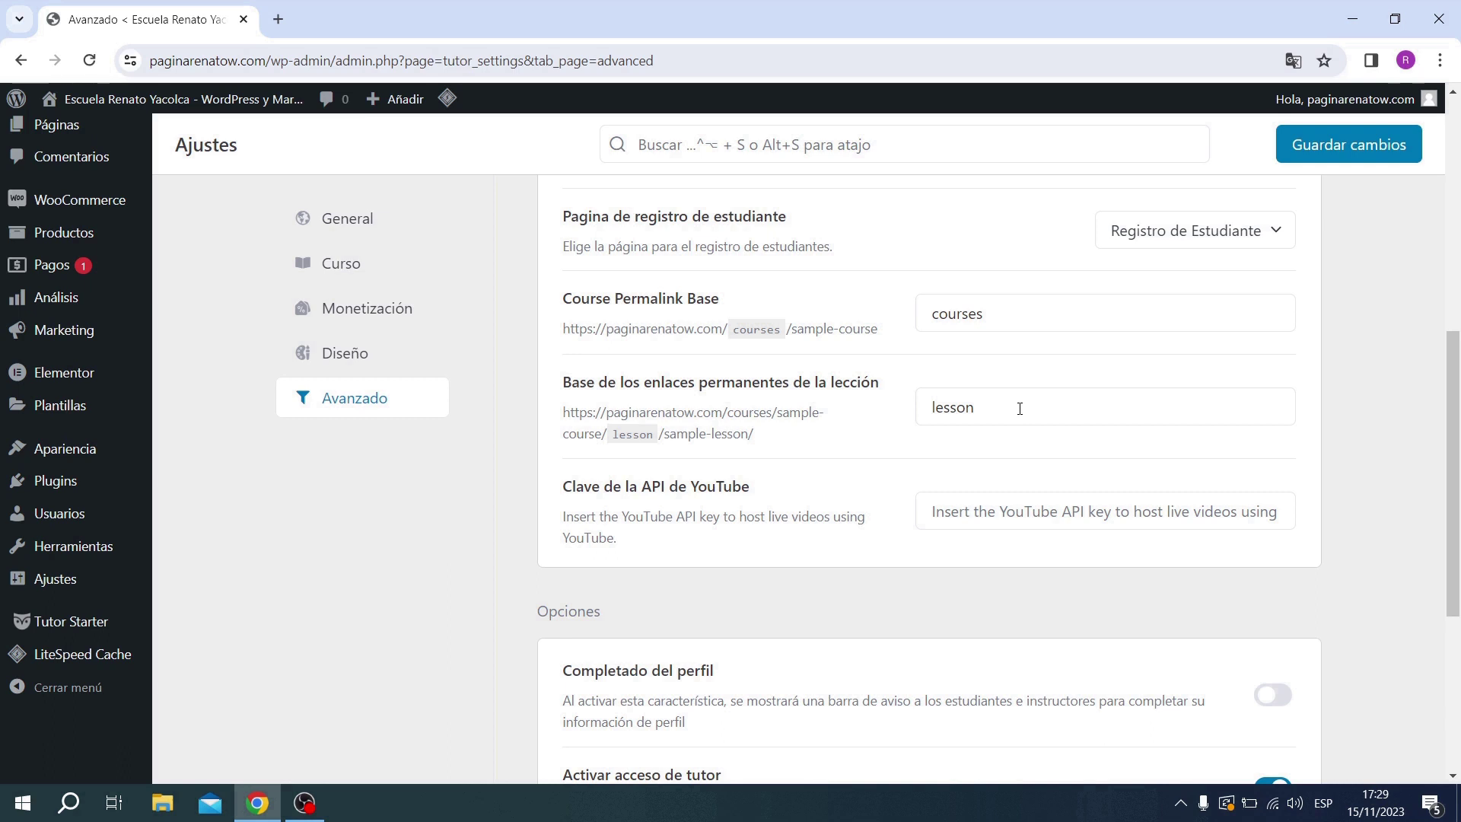
pyautogui.scroll(-3, 1021, 408)
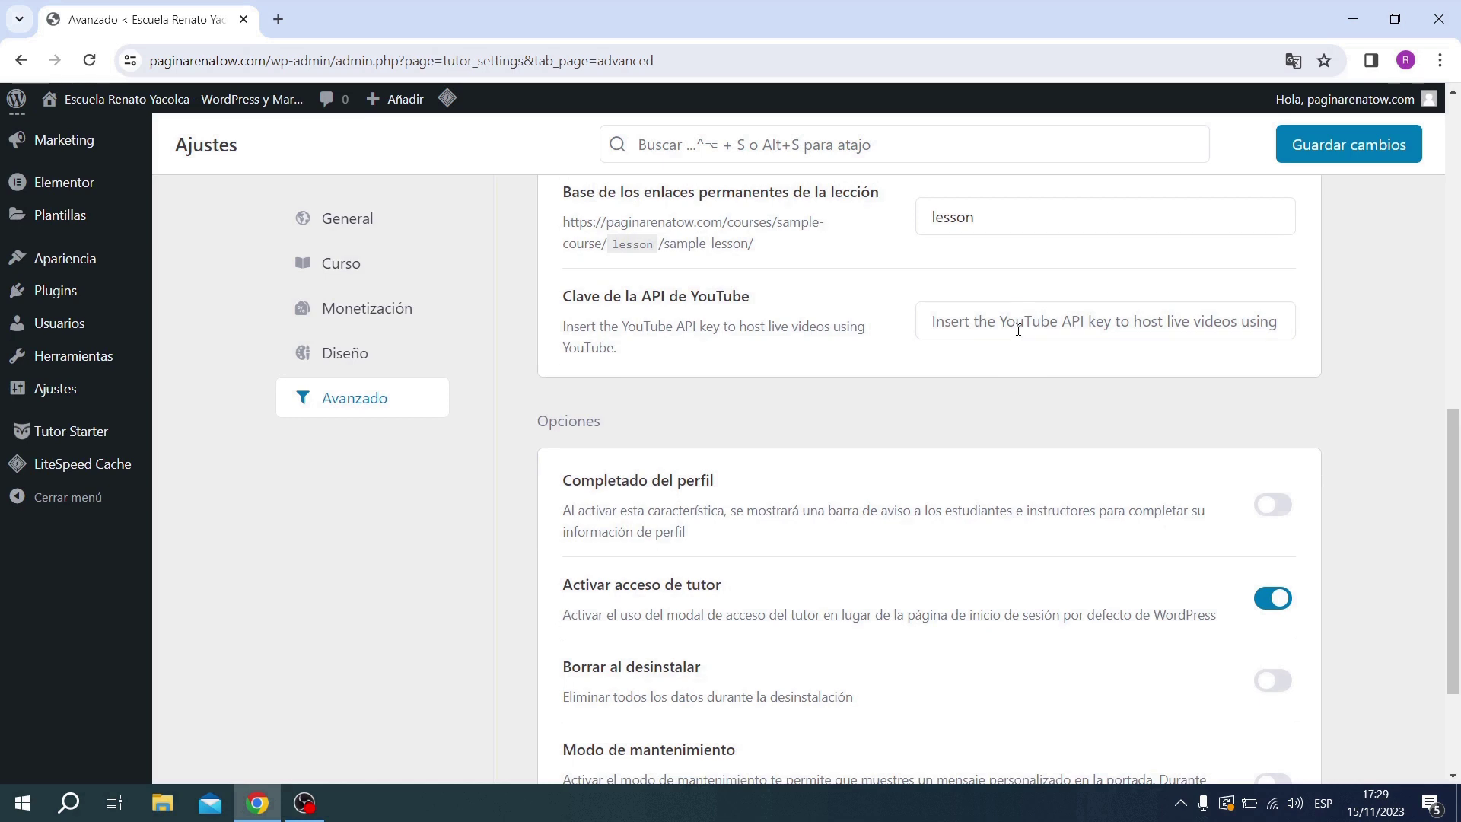
pyautogui.scroll(-3, 1018, 330)
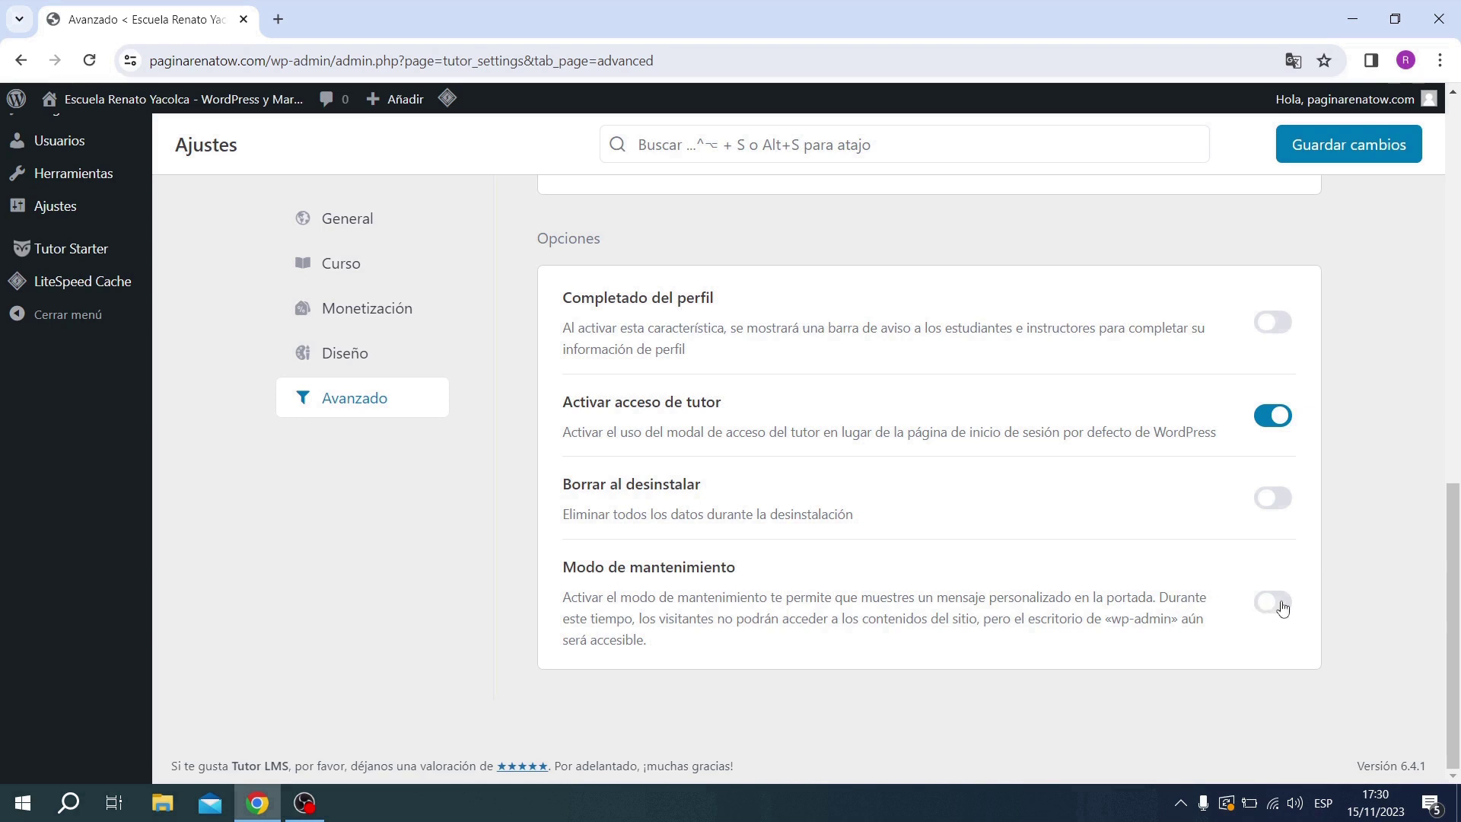
pyautogui.click(1354, 148)
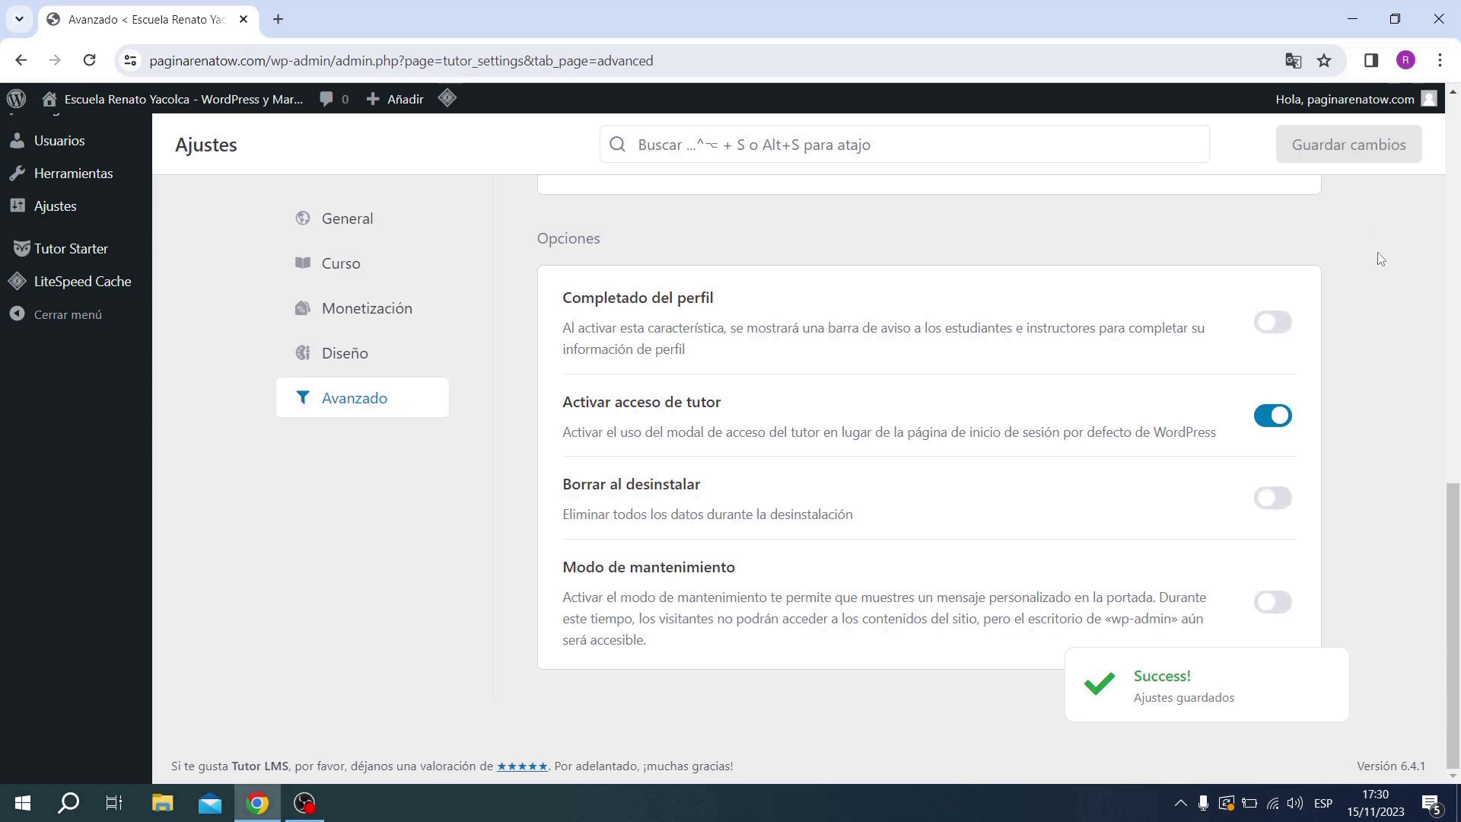
pyautogui.scroll(10, 1370, 316)
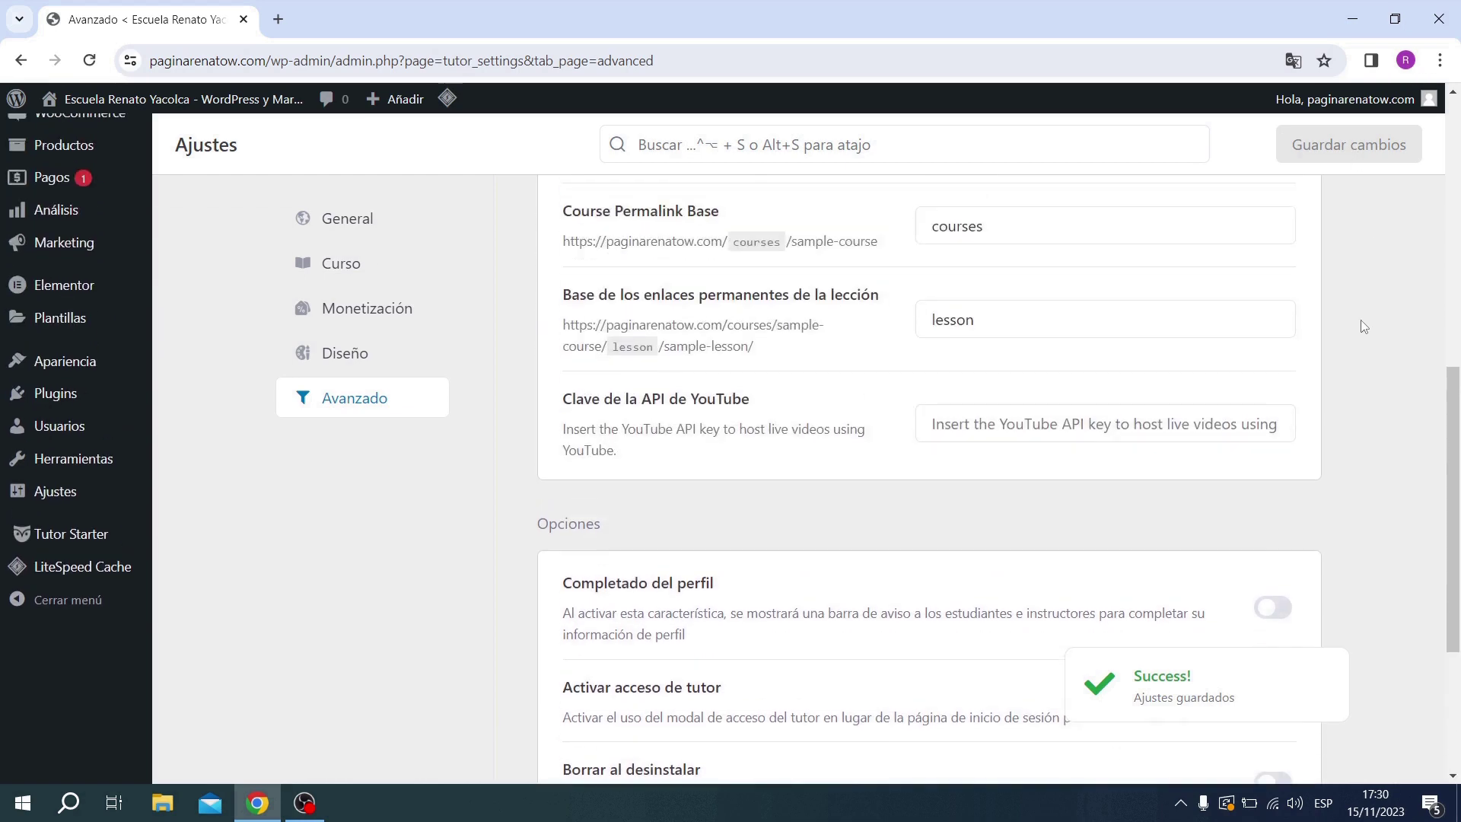
pyautogui.scroll(2, 1363, 327)
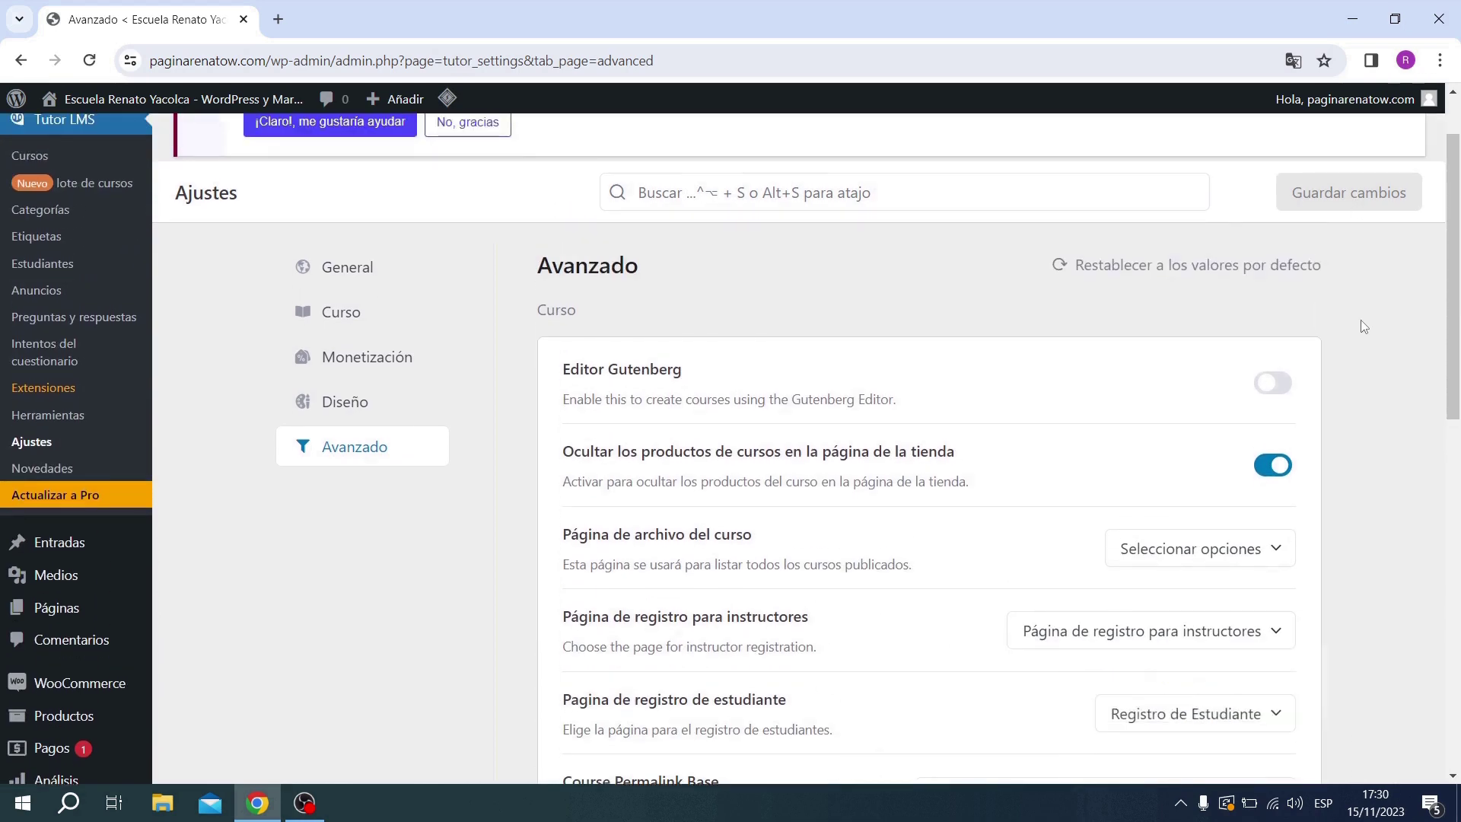